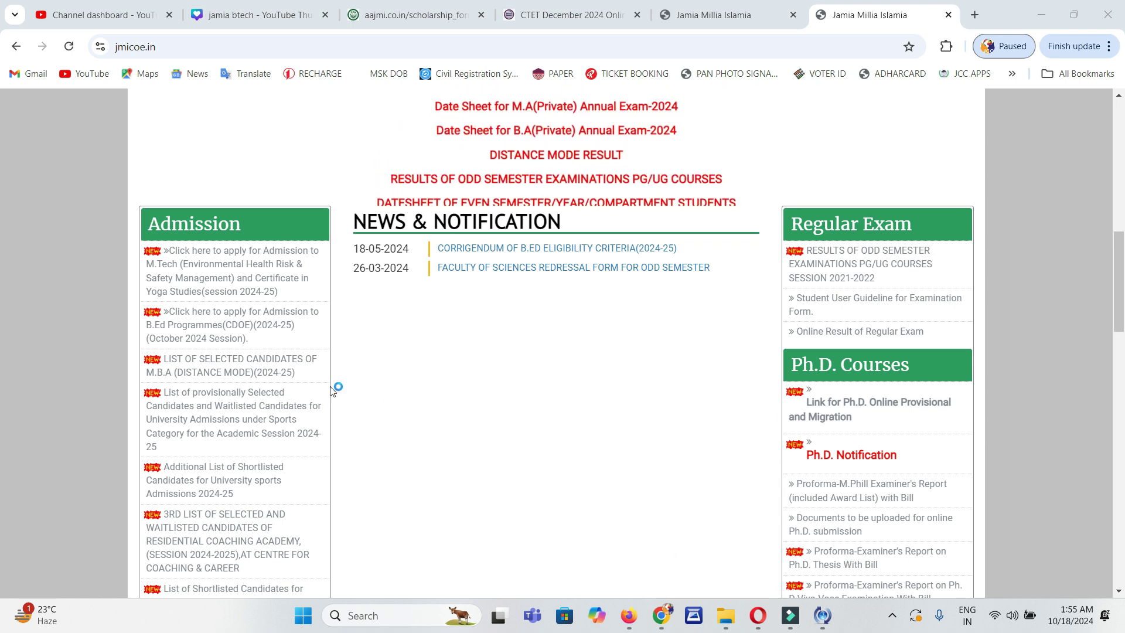
# Open the B.Ed (CDOE) admission page and highlight where new applicants register
pyautogui.click(241, 328)
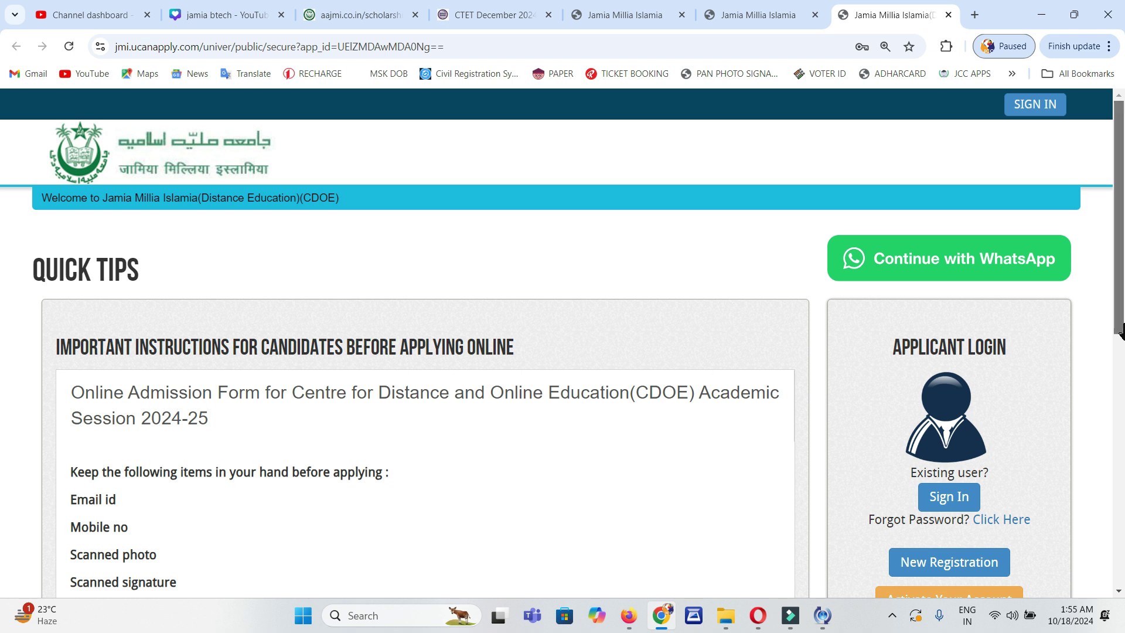
pyautogui.moveTo(1119, 343); pyautogui.dragTo(1120, 468)
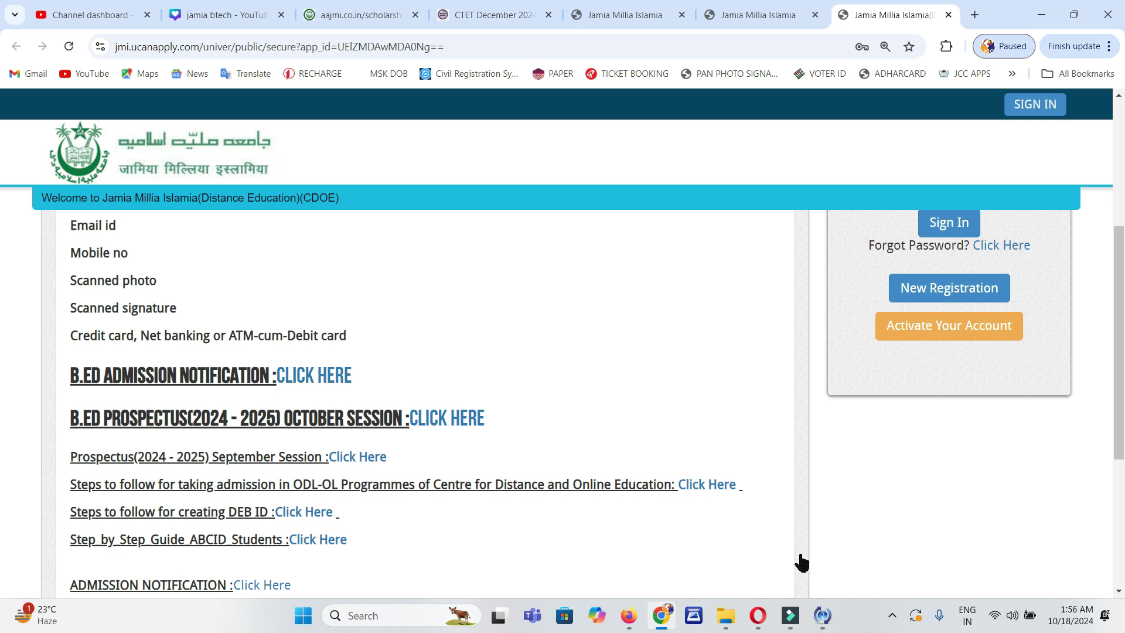
pyautogui.press('super+shift+s')
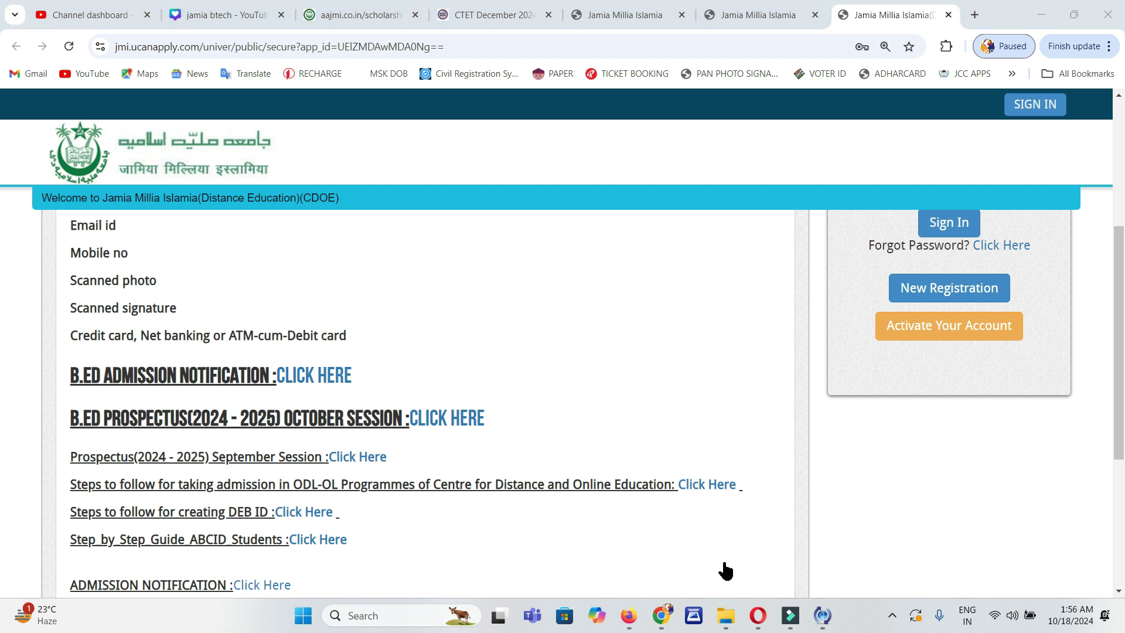
pyautogui.moveTo(845, 248); pyautogui.dragTo(1048, 309)
# Start a new applicant registration and outline the name and birth date rows
pyautogui.click(904, 293)
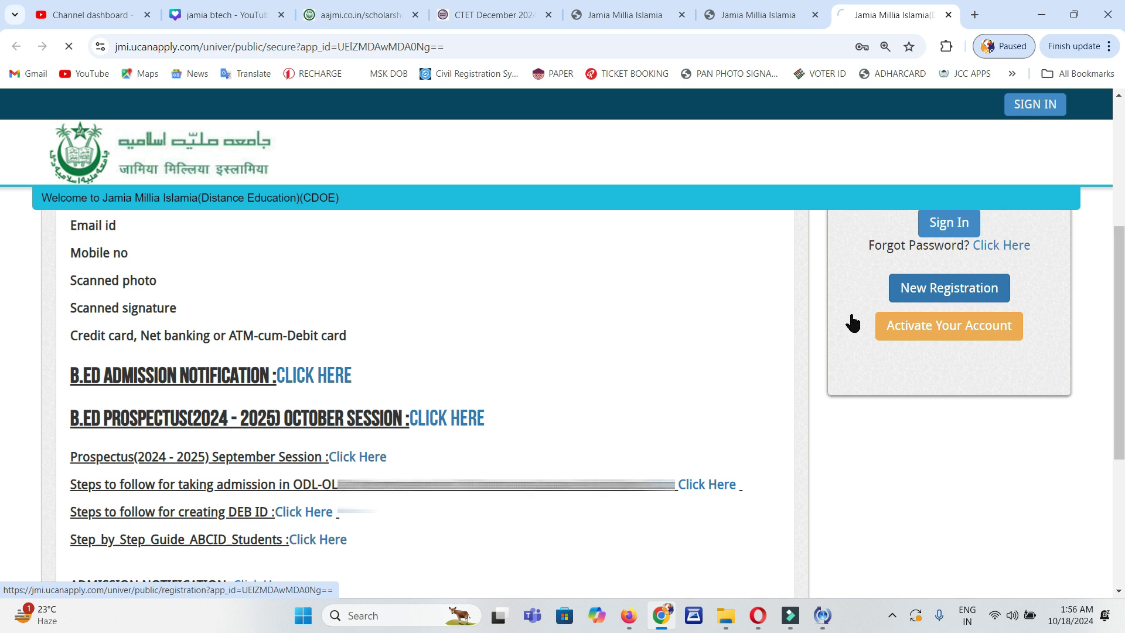
pyautogui.scroll(-1, 1109, 328)
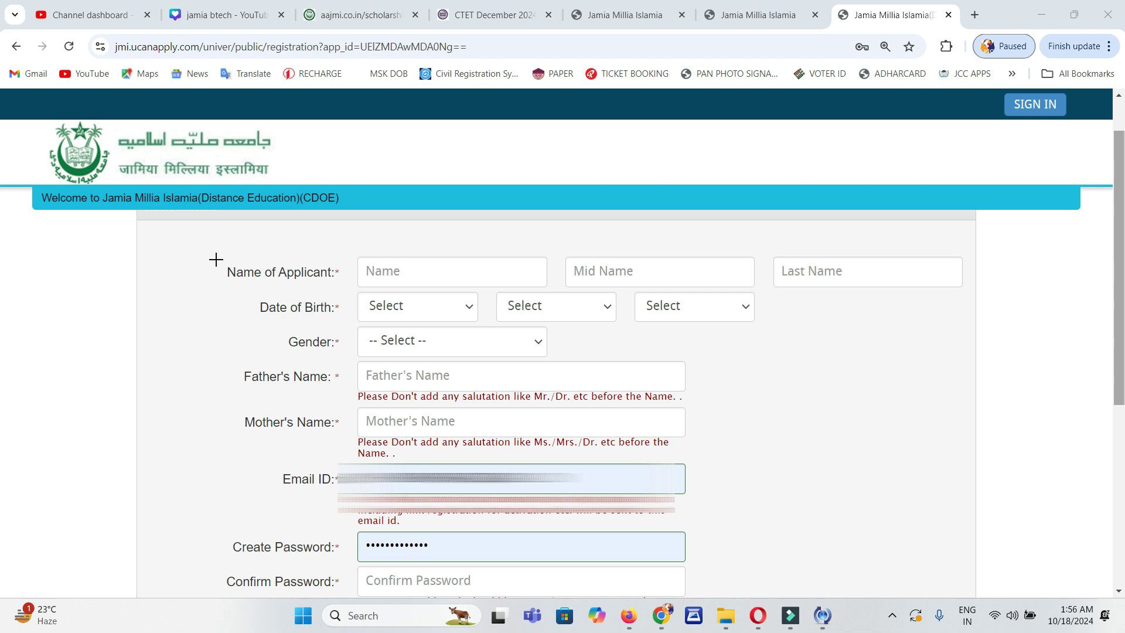
pyautogui.moveTo(213, 253); pyautogui.dragTo(545, 309)
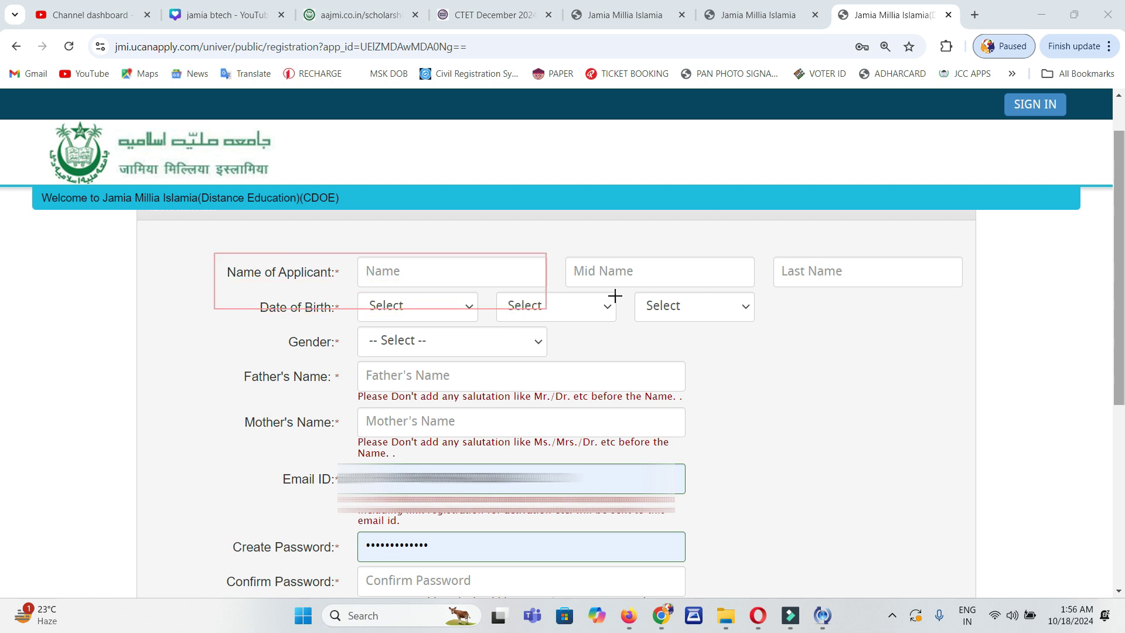
# Box the first, middle and last name fields repeatedly to explain them
pyautogui.moveTo(357, 246); pyautogui.dragTo(438, 286)
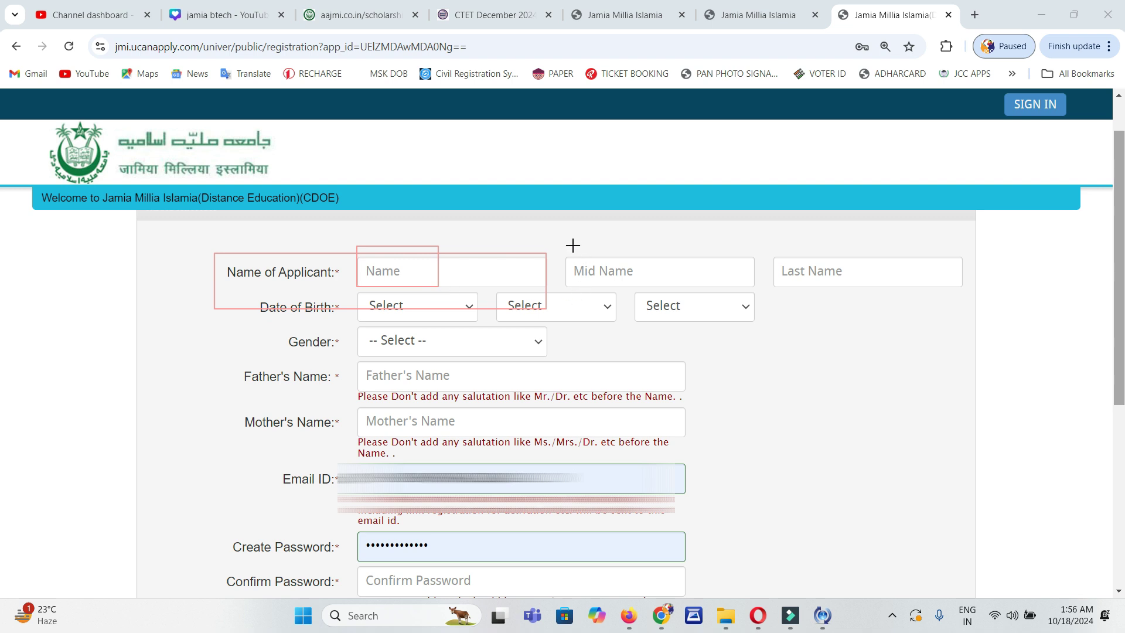
pyautogui.moveTo(572, 245); pyautogui.dragTo(705, 301)
pyautogui.moveTo(759, 251)
pyautogui.mouseDown()
pyautogui.moveTo(824, 284)
pyautogui.moveTo(936, 302)
pyautogui.mouseUp()
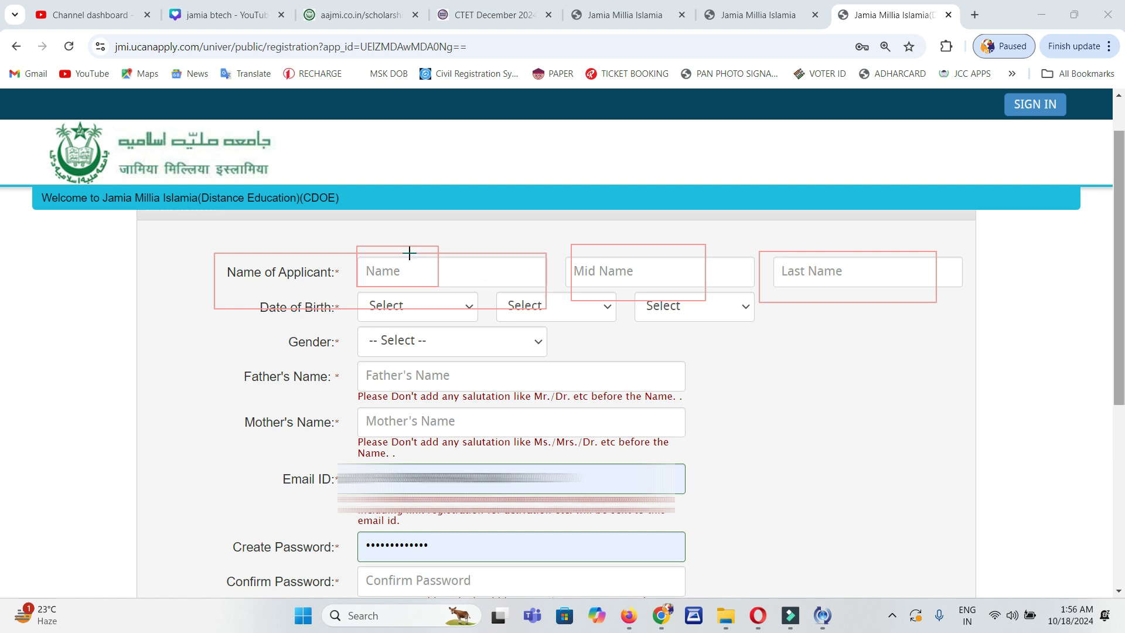
pyautogui.moveTo(408, 253); pyautogui.dragTo(473, 292)
pyautogui.moveTo(565, 244)
pyautogui.mouseDown()
pyautogui.moveTo(640, 296)
pyautogui.moveTo(699, 283)
pyautogui.mouseUp()
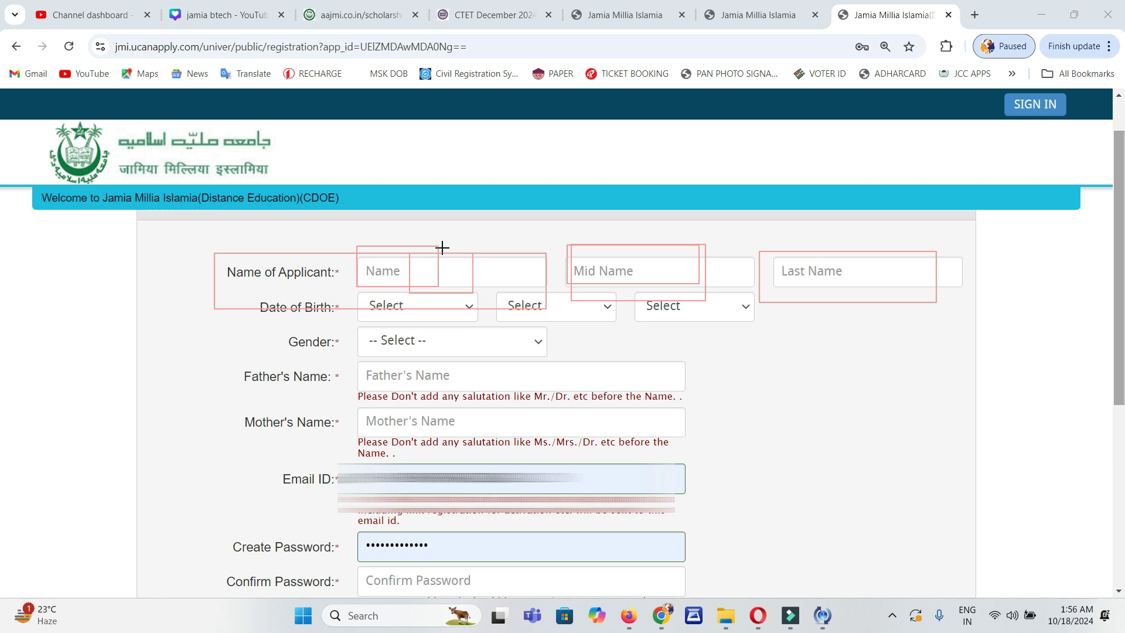
pyautogui.moveTo(441, 247); pyautogui.dragTo(540, 292)
pyautogui.moveTo(809, 255); pyautogui.dragTo(889, 280)
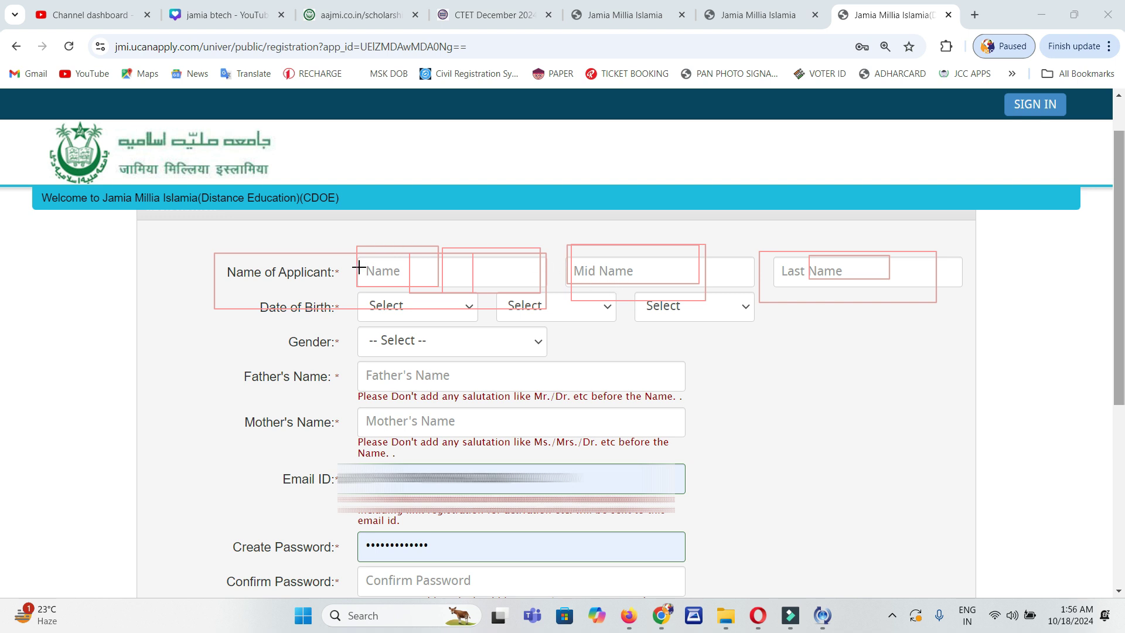
pyautogui.moveTo(359, 267)
pyautogui.mouseDown()
pyautogui.moveTo(374, 293)
pyautogui.moveTo(457, 302)
pyautogui.mouseUp()
pyautogui.moveTo(564, 255); pyautogui.dragTo(696, 294)
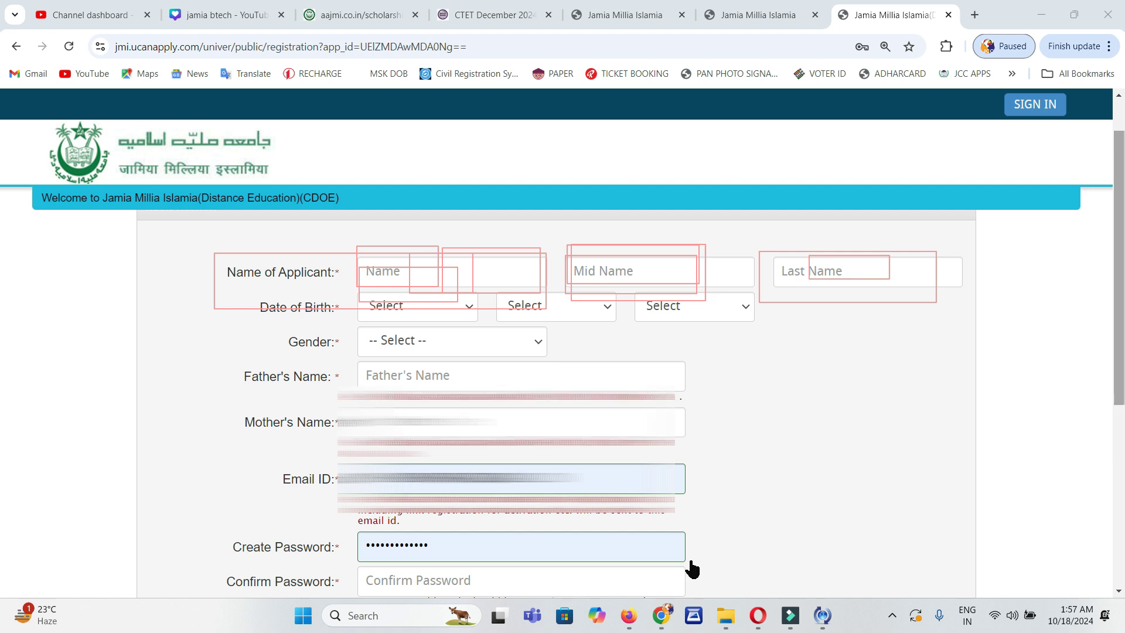
pyautogui.moveTo(1120, 403)
pyautogui.mouseDown()
pyautogui.moveTo(1120, 425)
pyautogui.moveTo(1120, 395)
pyautogui.mouseUp()
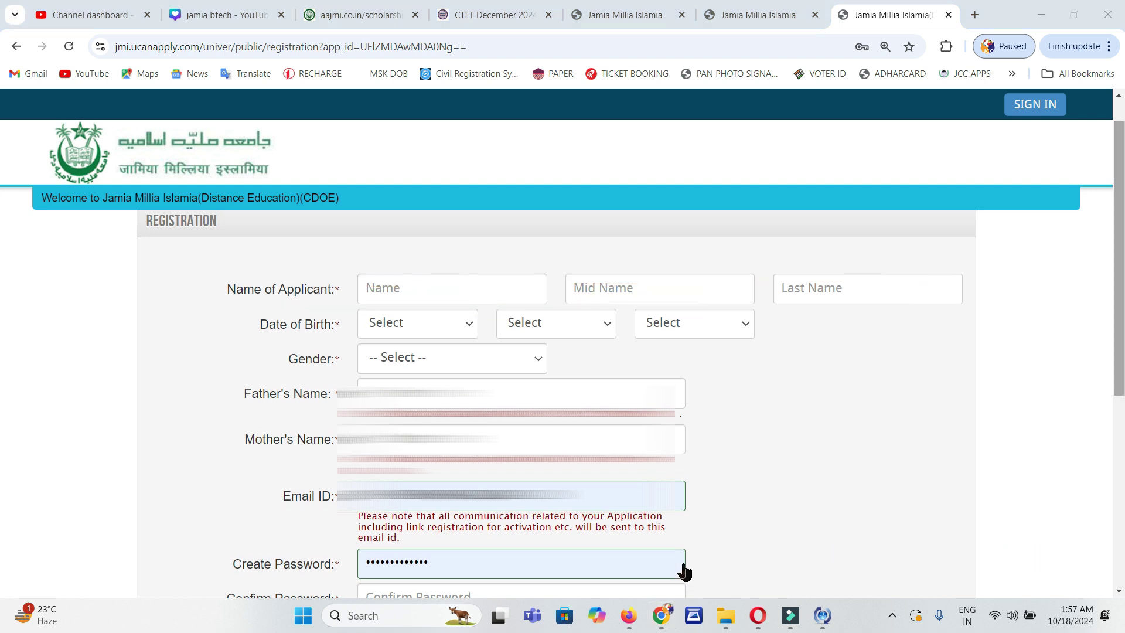
pyautogui.moveTo(1120, 383); pyautogui.dragTo(1120, 425)
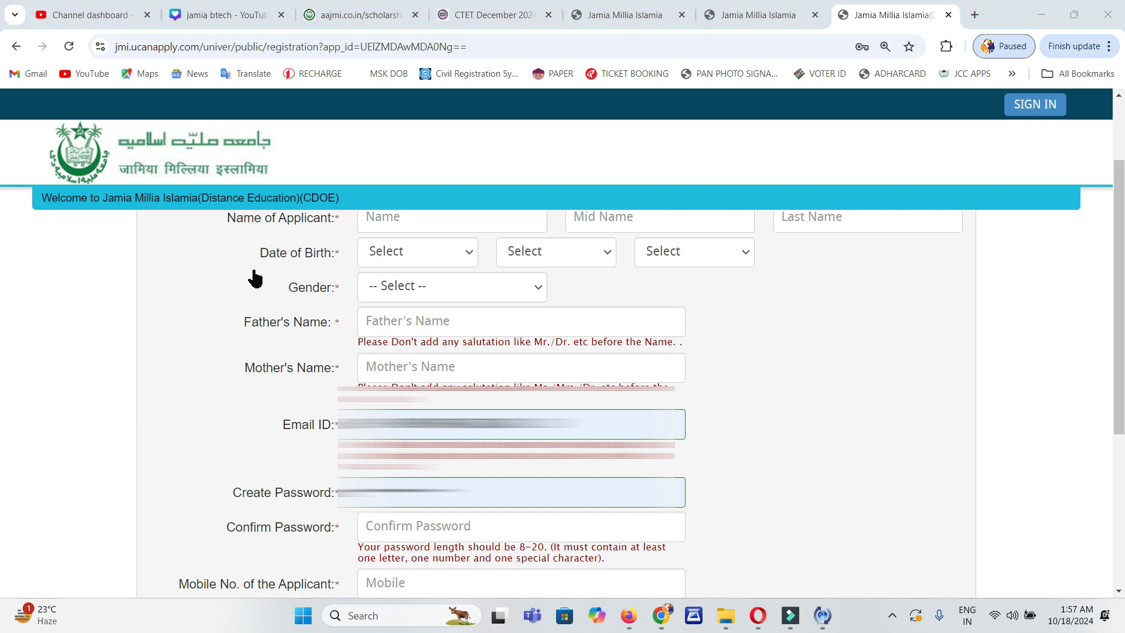
pyautogui.moveTo(251, 275); pyautogui.dragTo(314, 293)
# Outline each form row from Date of Birth through mobile number, then clear the markings
pyautogui.click(673, 276)
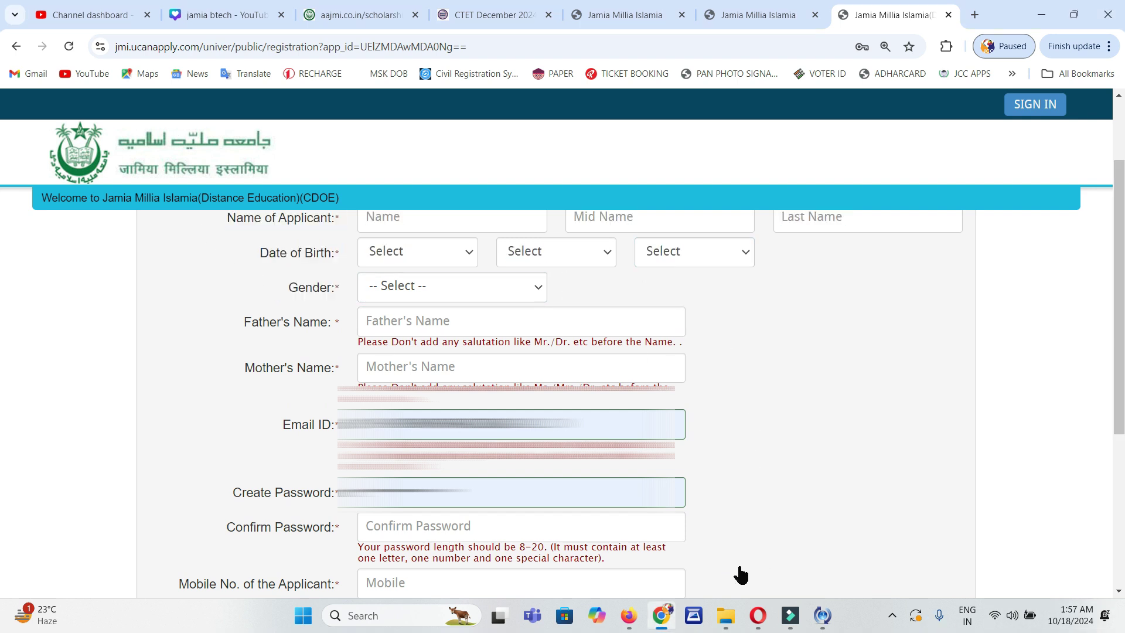
pyautogui.press('super+shift+s')
pyautogui.moveTo(227, 236); pyautogui.dragTo(795, 276)
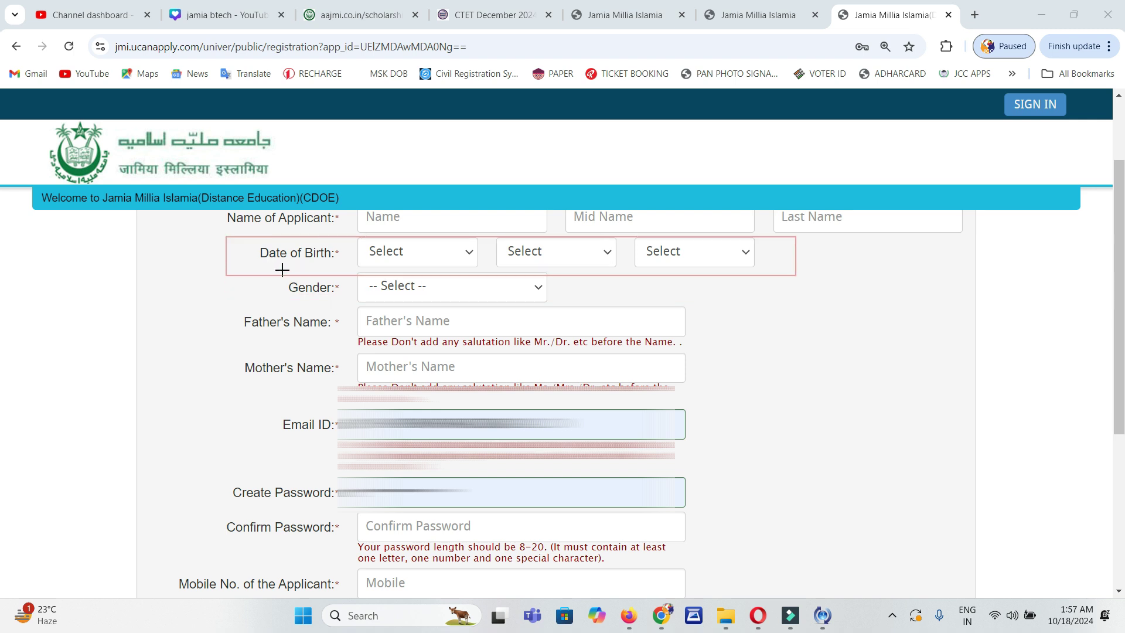
pyautogui.moveTo(282, 270); pyautogui.dragTo(616, 298)
pyautogui.moveTo(224, 307); pyautogui.dragTo(789, 326)
pyautogui.moveTo(212, 342); pyautogui.dragTo(851, 364)
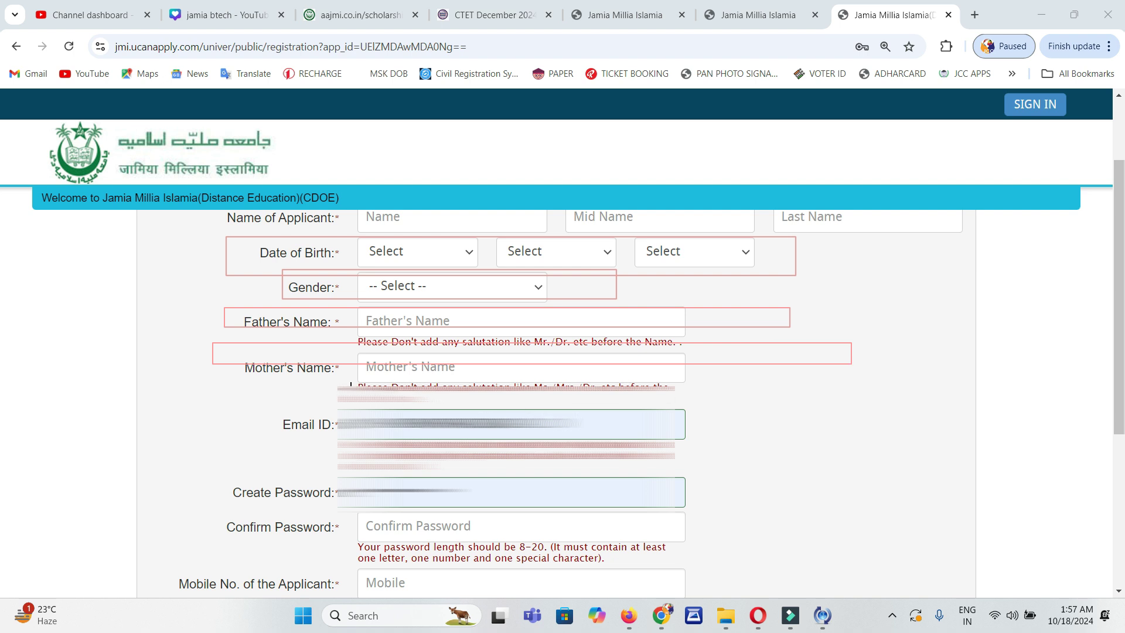
pyautogui.moveTo(219, 381); pyautogui.dragTo(914, 444)
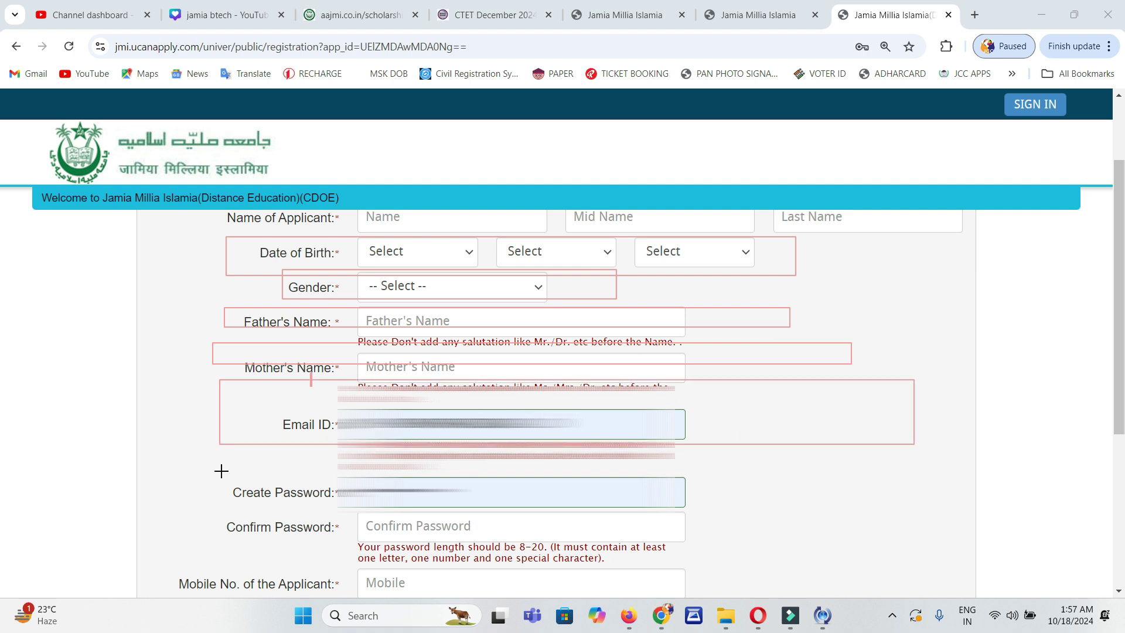
pyautogui.moveTo(221, 471); pyautogui.dragTo(896, 504)
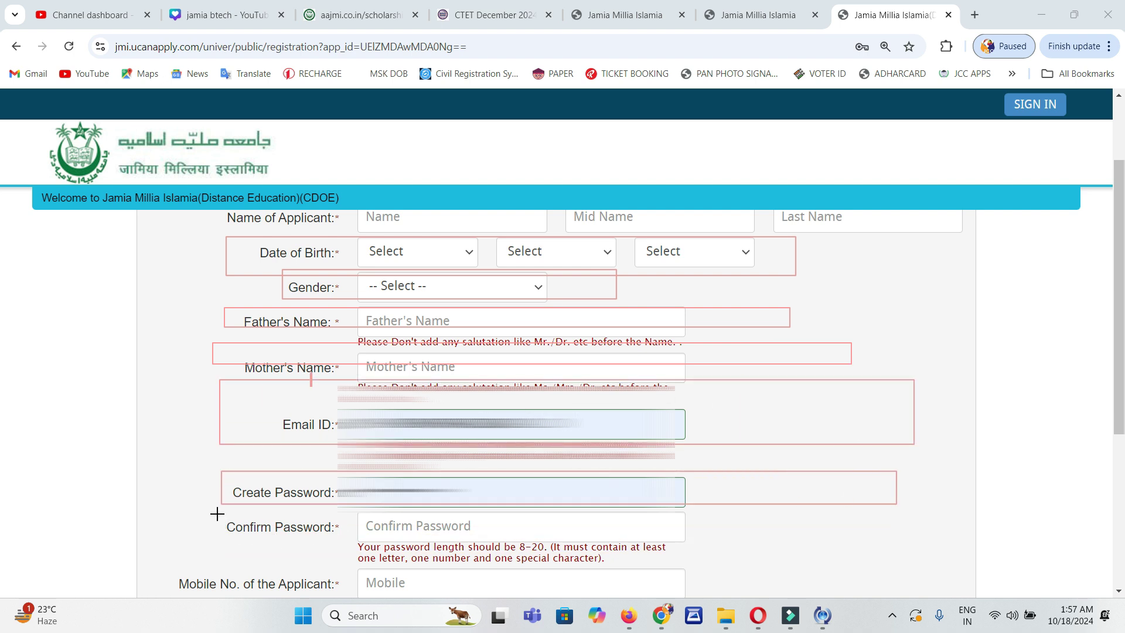
pyautogui.moveTo(217, 513); pyautogui.dragTo(706, 550)
pyautogui.moveTo(216, 564)
pyautogui.mouseDown()
pyautogui.moveTo(509, 615)
pyautogui.moveTo(666, 588)
pyautogui.mouseUp()
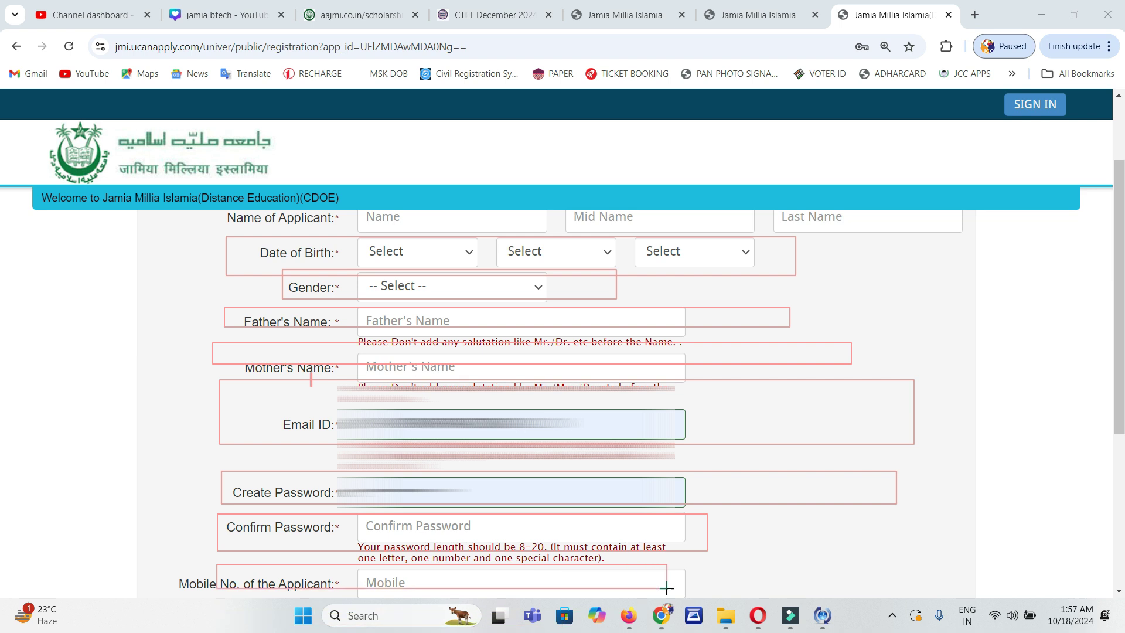
pyautogui.press('Escape')
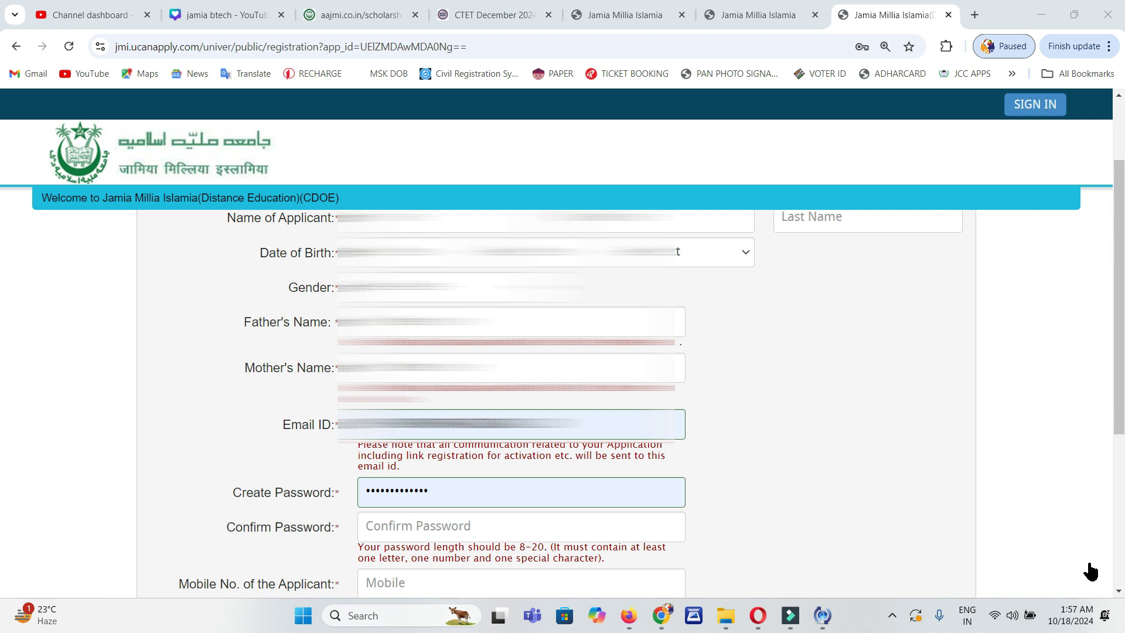
pyautogui.scroll(-3, 1118, 598)
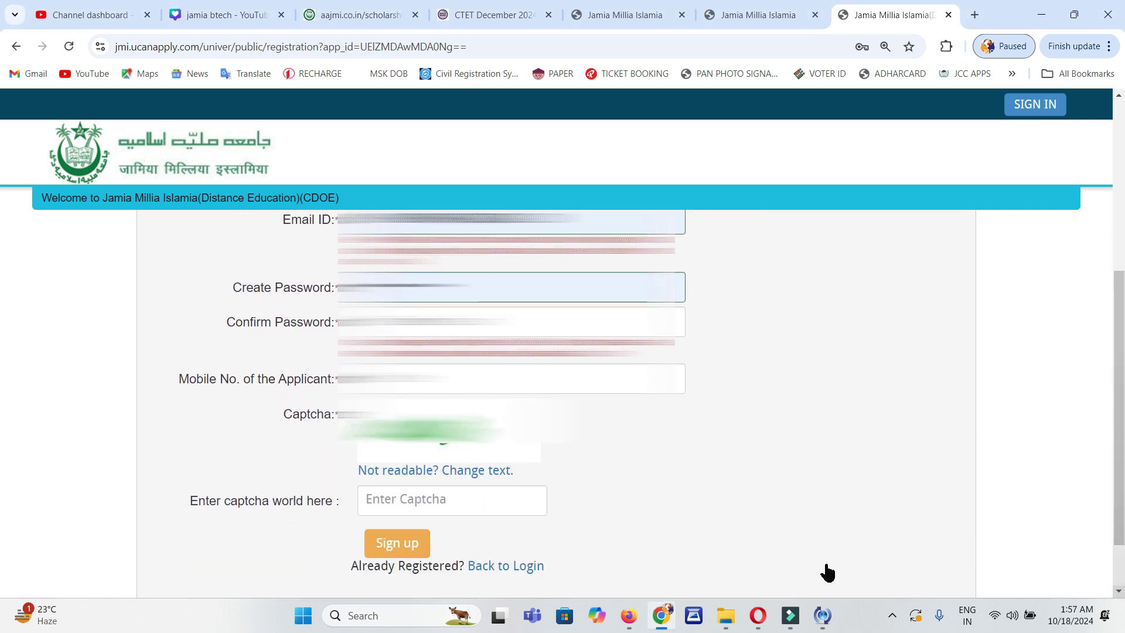
# Point out the captcha and Sign up button, then enter captcha 'husi' and sign up
pyautogui.moveTo(232, 396); pyautogui.dragTo(571, 521)
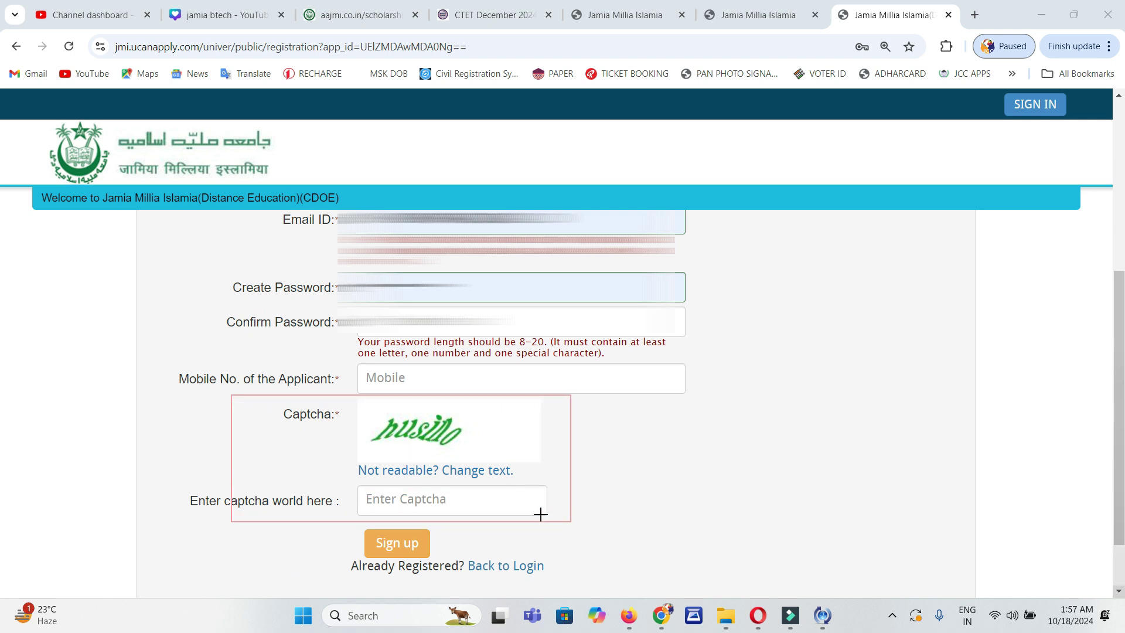
pyautogui.moveTo(355, 529)
pyautogui.mouseDown()
pyautogui.moveTo(375, 563)
pyautogui.moveTo(493, 592)
pyautogui.moveTo(486, 582)
pyautogui.mouseUp()
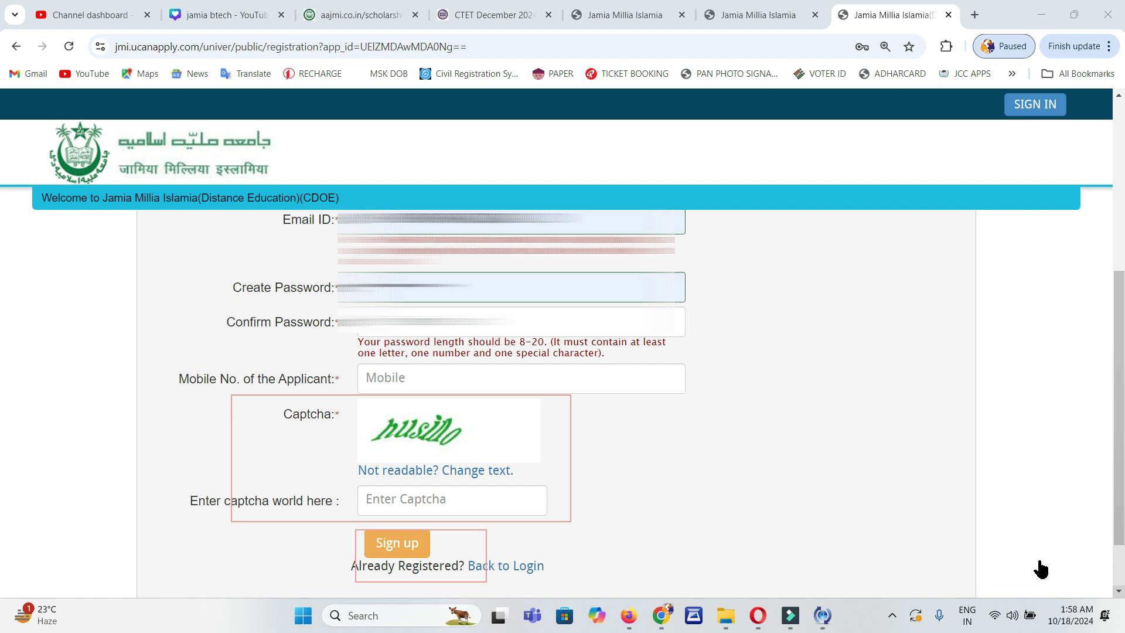
pyautogui.press('Escape')
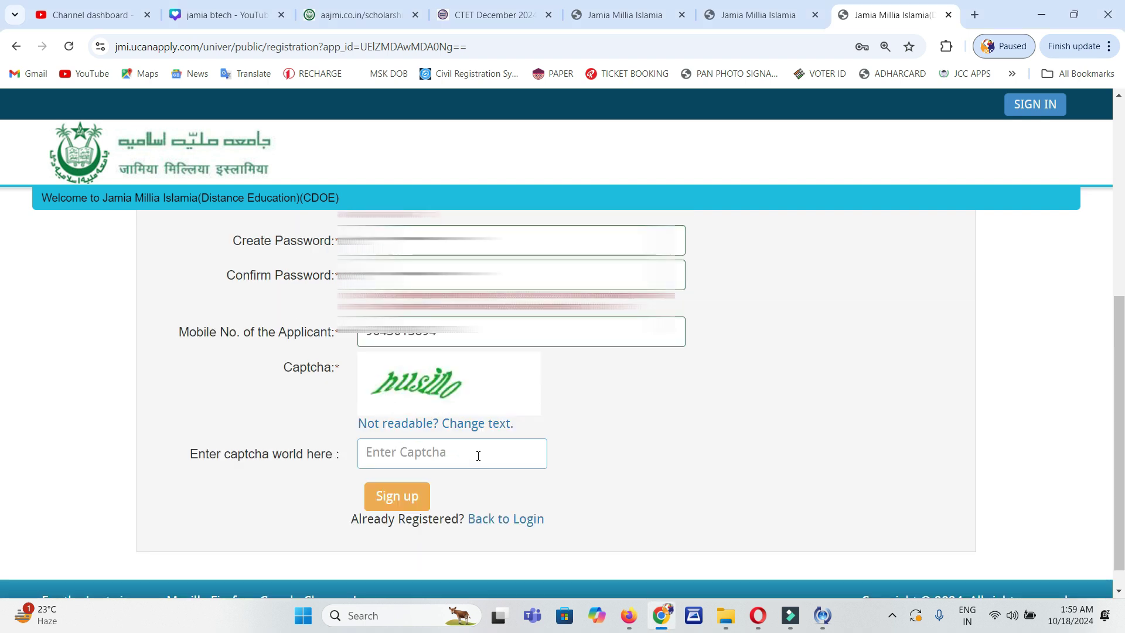
pyautogui.write('husino')
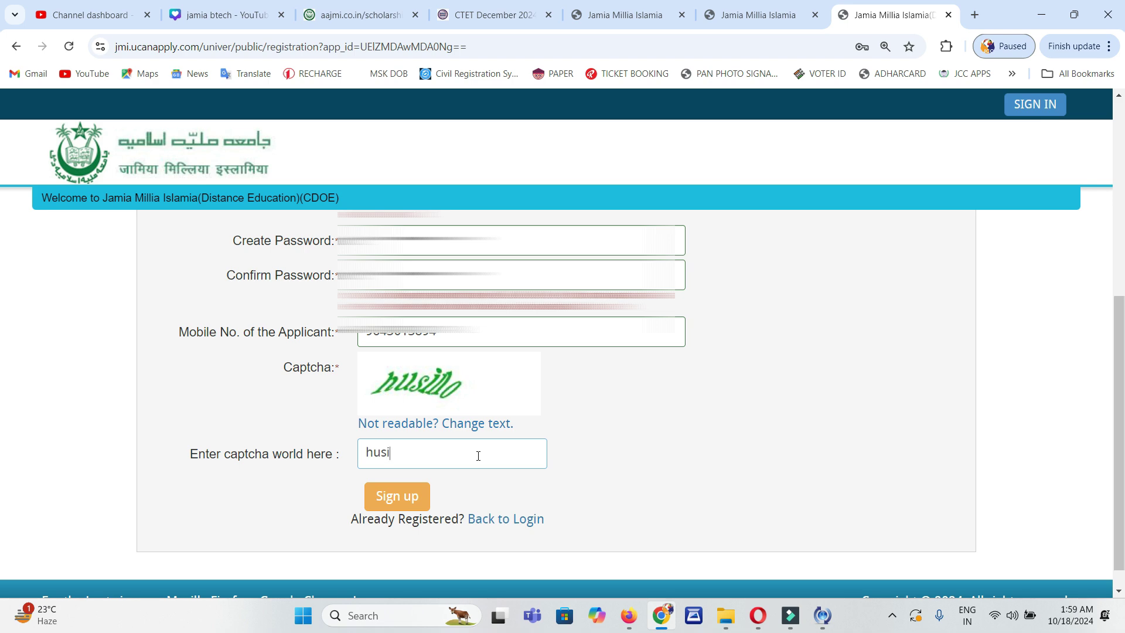
pyautogui.click(411, 506)
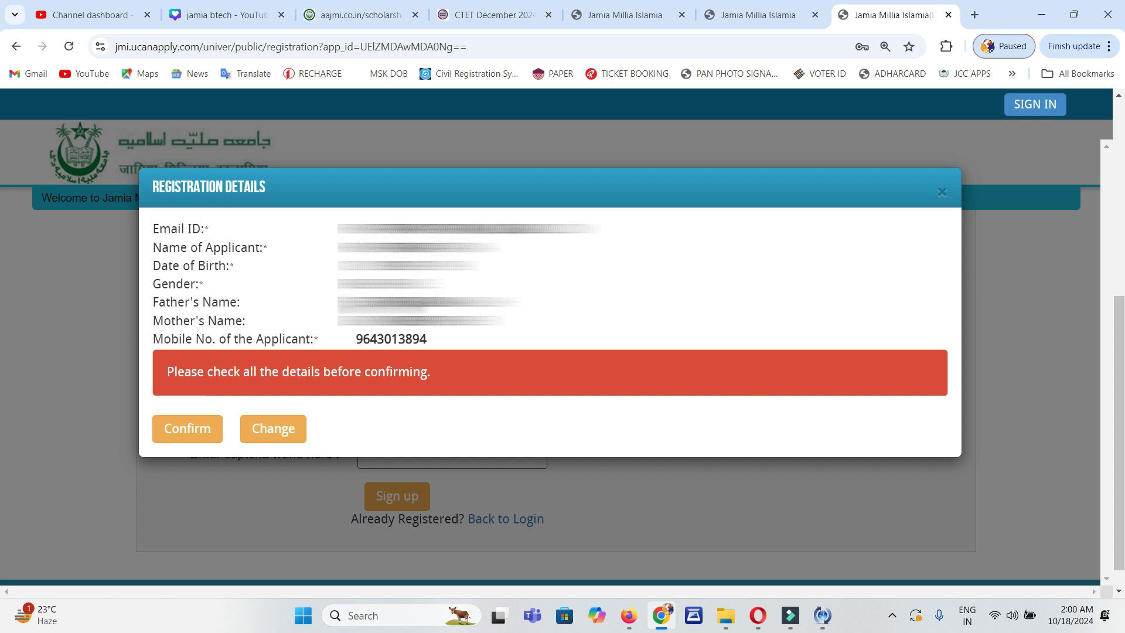
# Confirm the registration details, update the saved browser password, and return to the home page
pyautogui.click(185, 434)
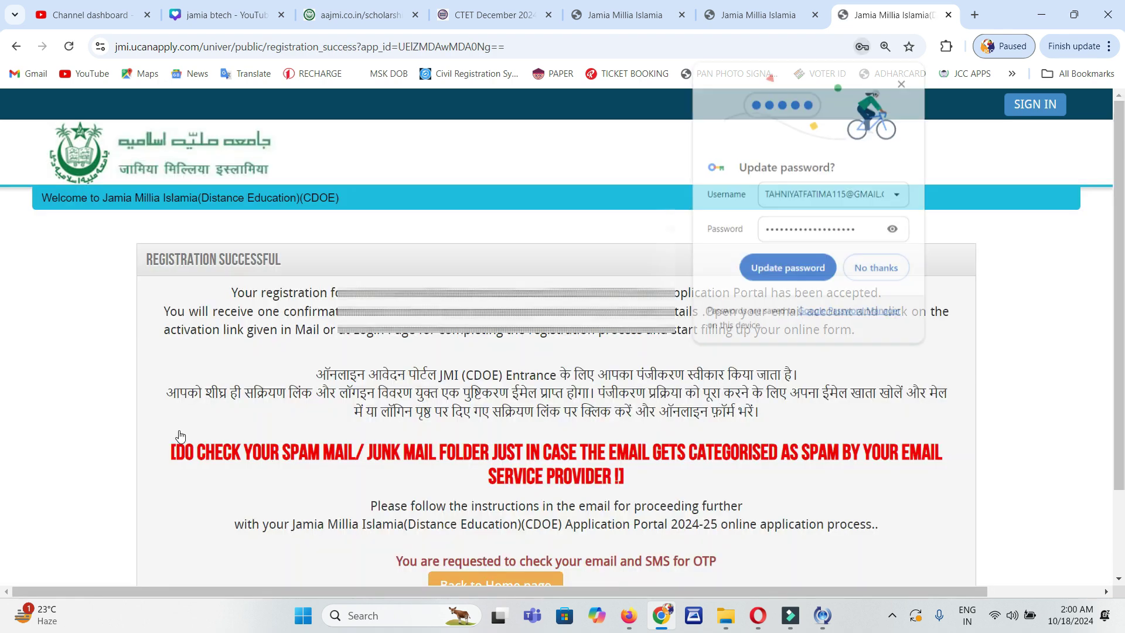
pyautogui.click(751, 284)
pyautogui.click(508, 583)
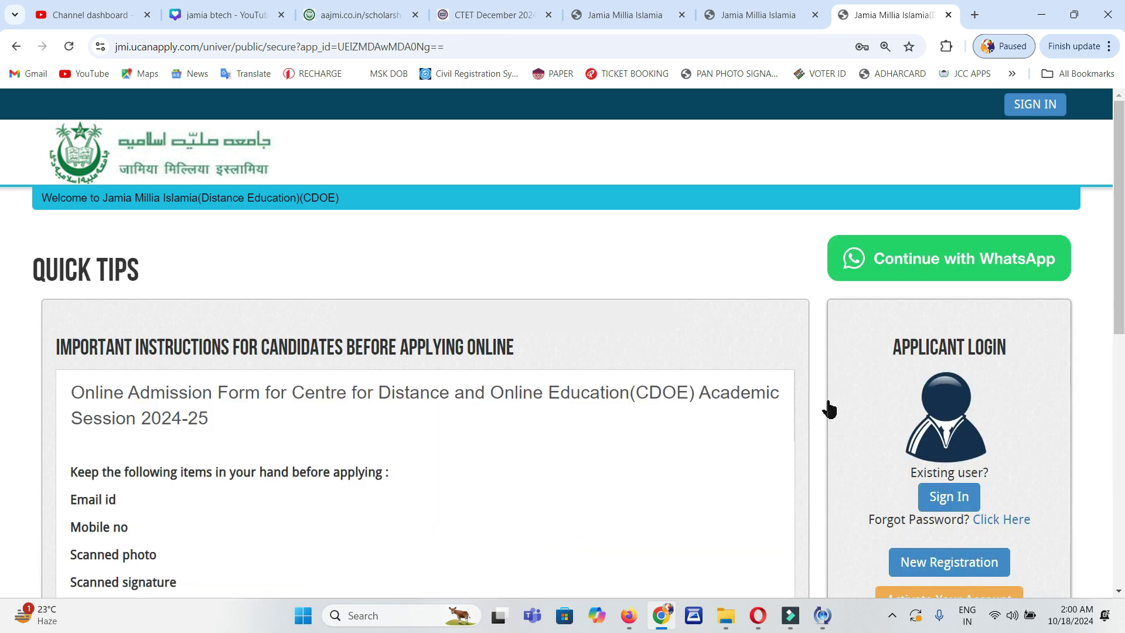
pyautogui.moveTo(1119, 316); pyautogui.dragTo(1117, 383)
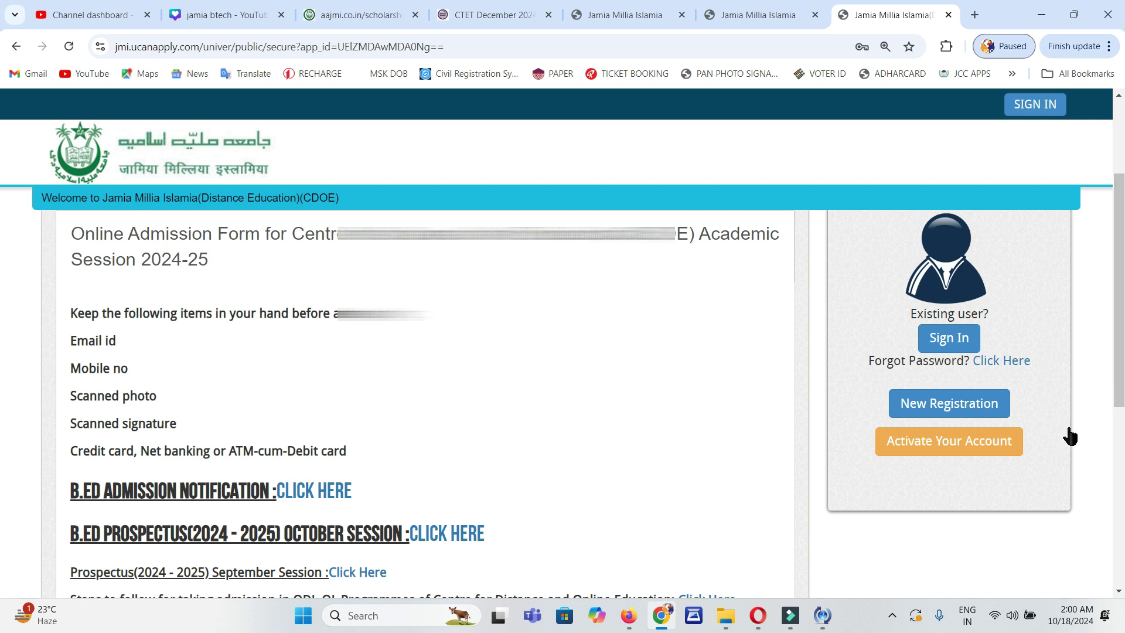
# Enter the received activation code to activate the account, then continue to the login page
pyautogui.click(945, 448)
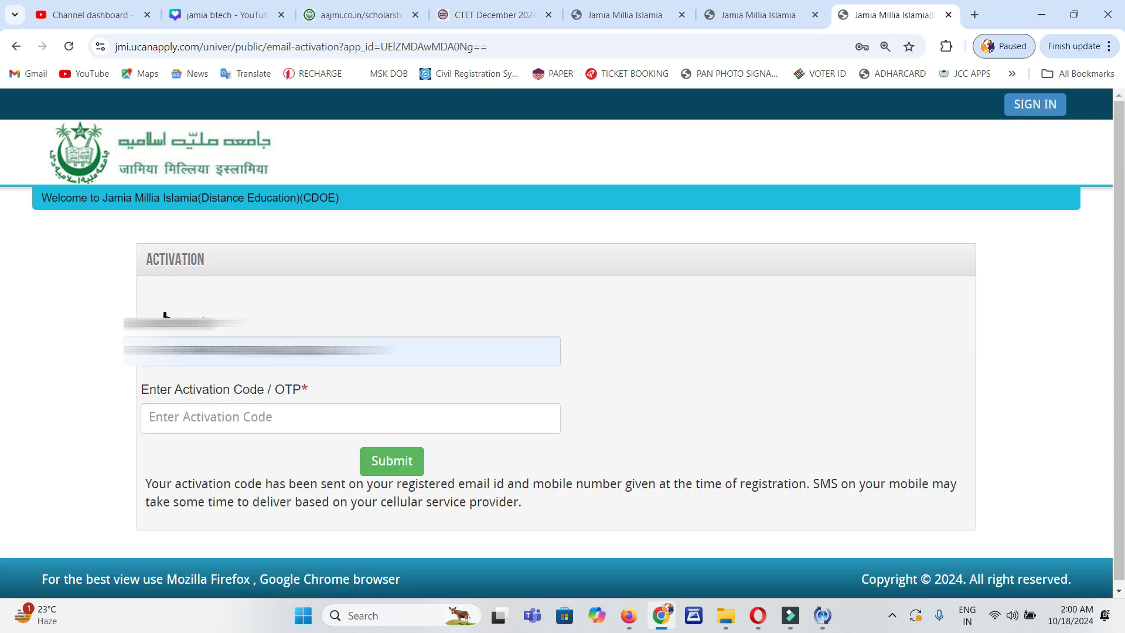
pyautogui.click(199, 424)
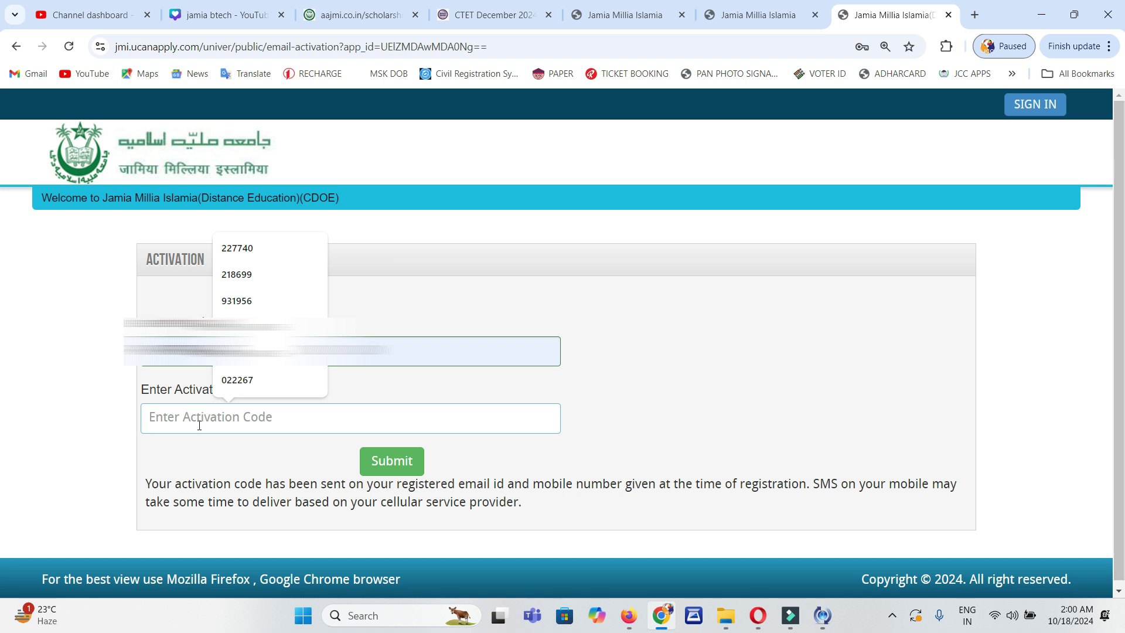
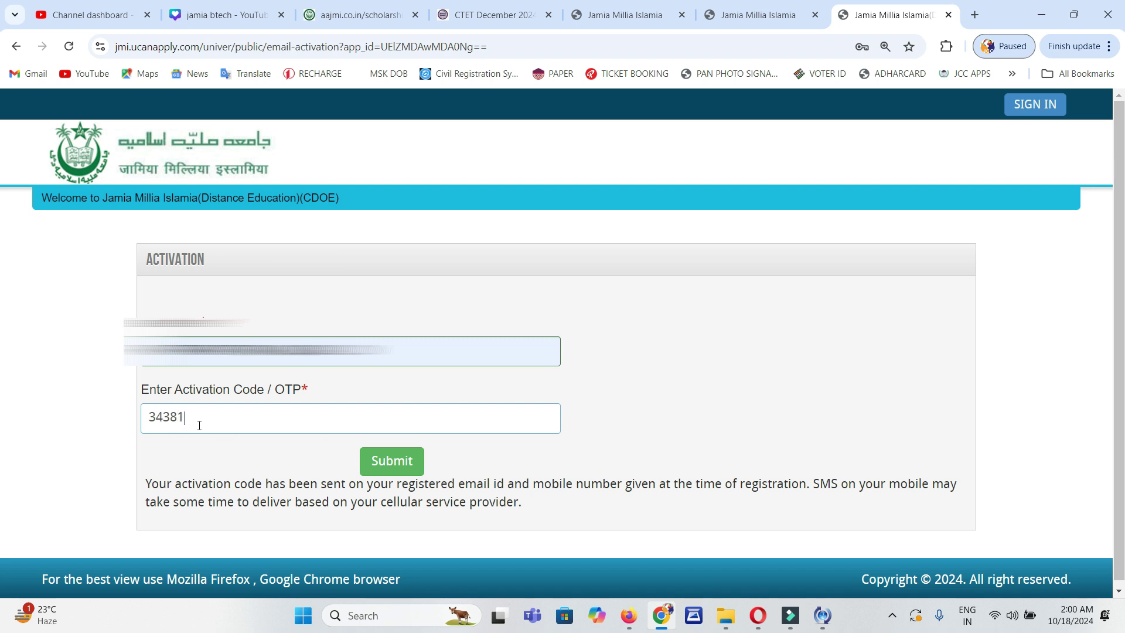
pyautogui.click(378, 459)
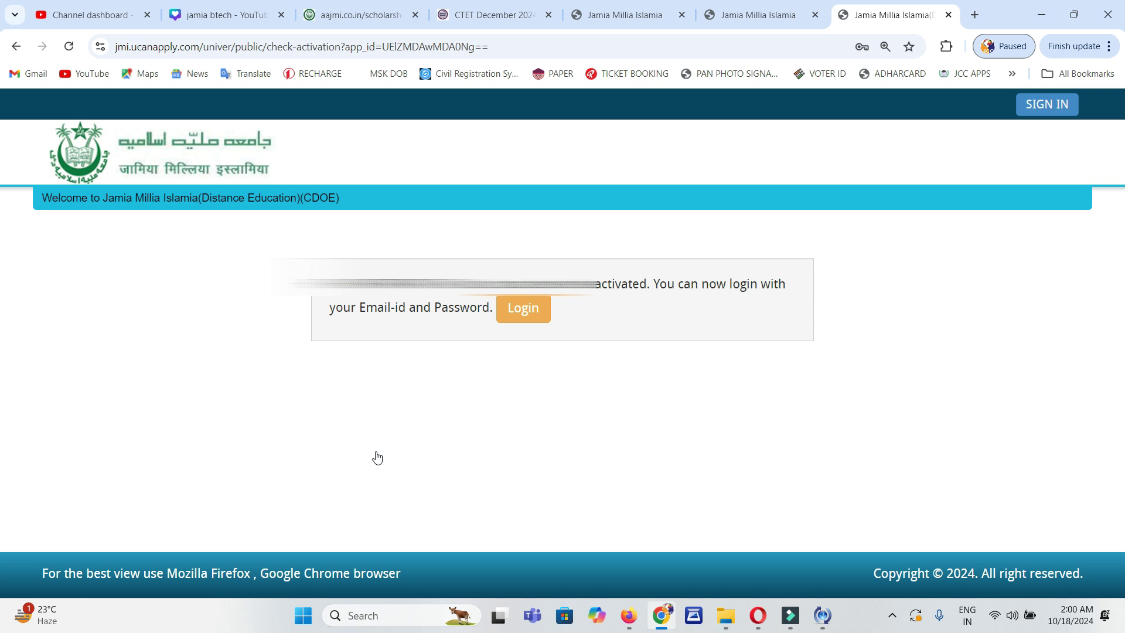
pyautogui.click(524, 309)
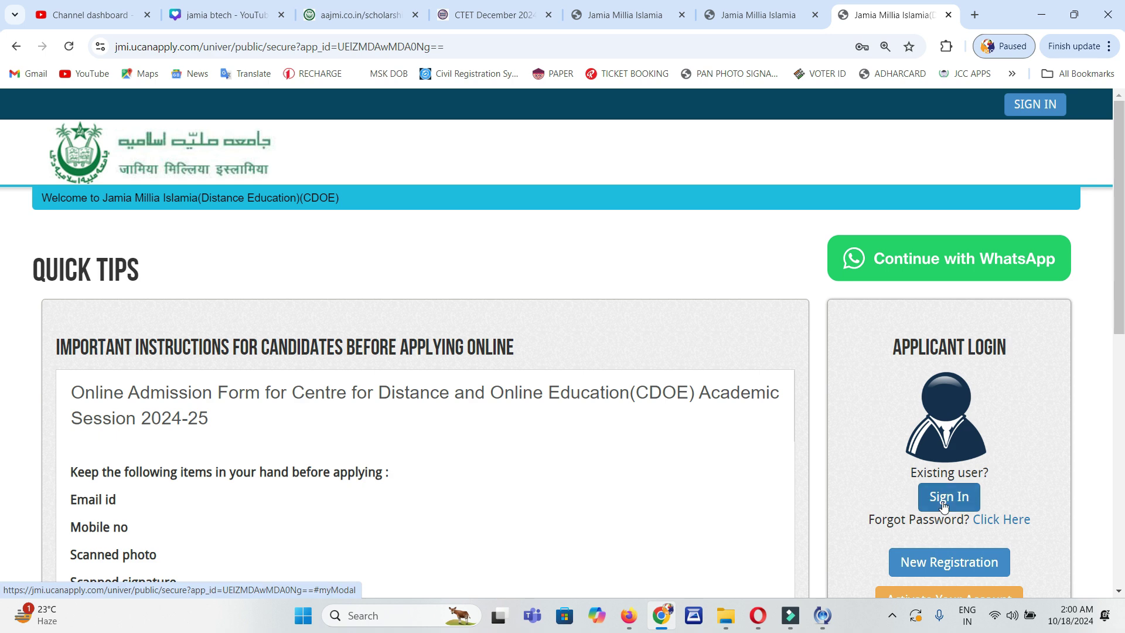
# Sign in with the saved credentials and open My Application
pyautogui.click(943, 504)
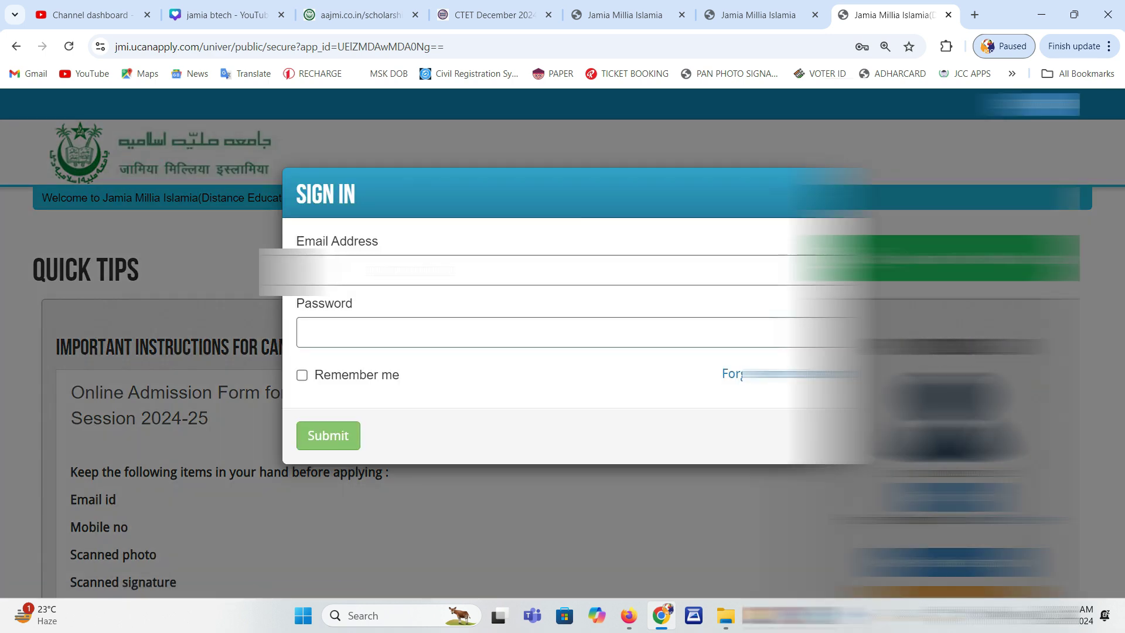
pyautogui.click(540, 293)
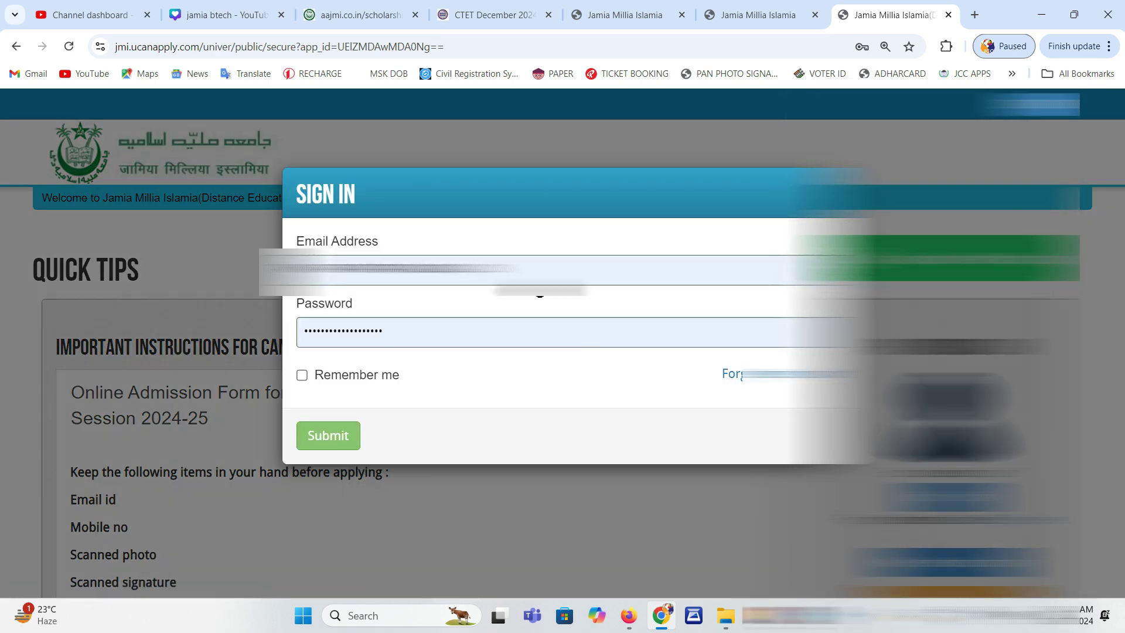
pyautogui.click(328, 435)
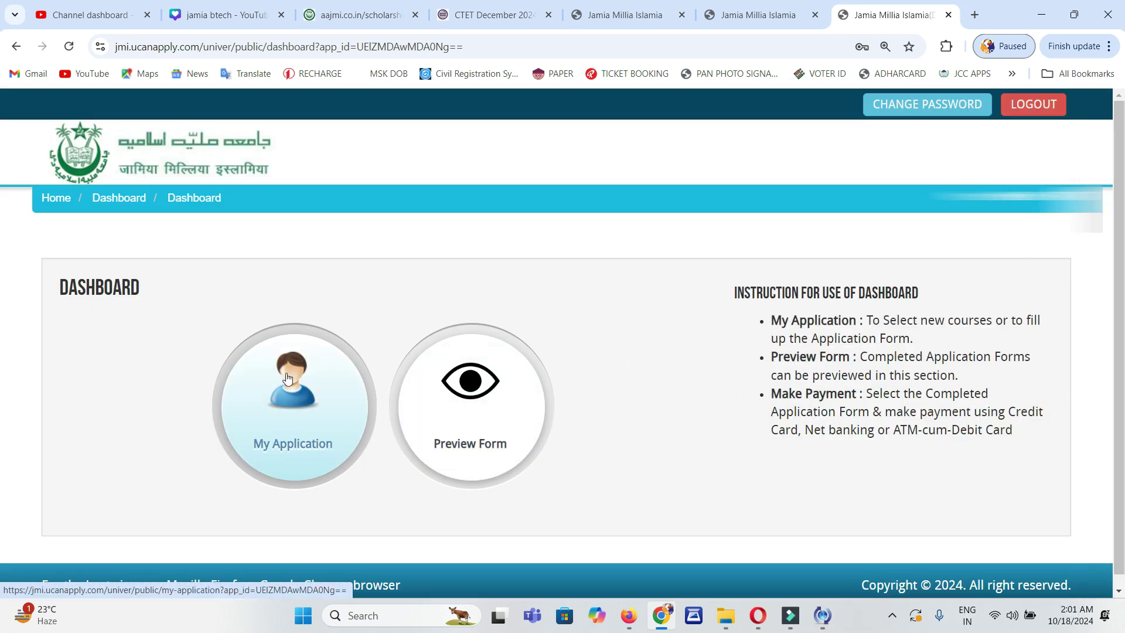
pyautogui.click(274, 435)
# Browse the programmes under Masters, P.G. Diploma, Diploma and Certificate course types
pyautogui.click(275, 435)
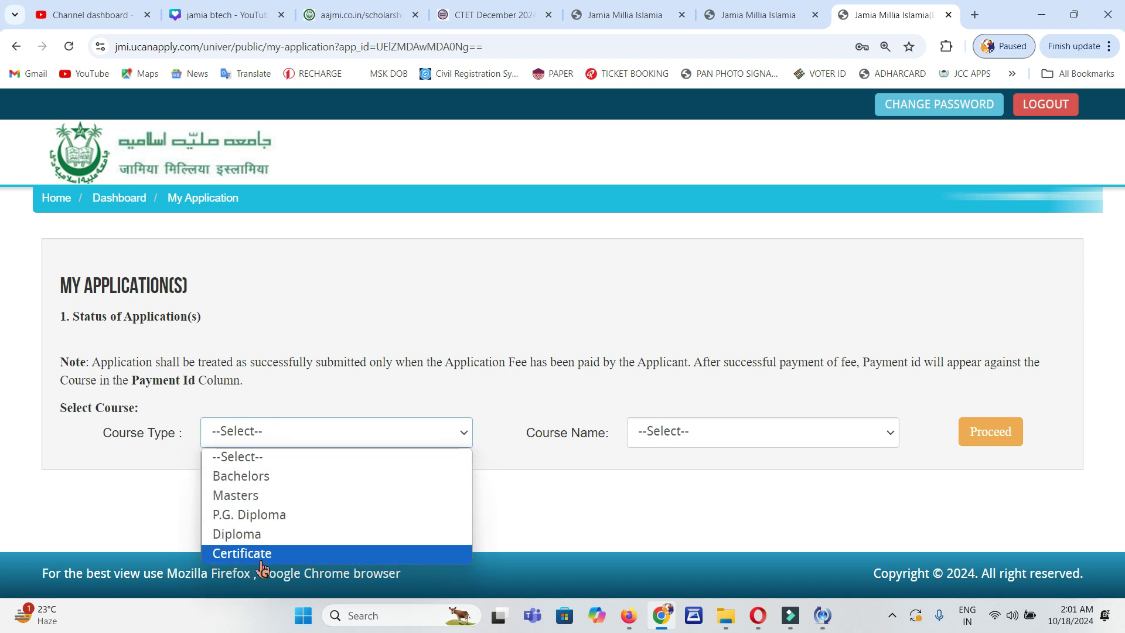
pyautogui.click(262, 498)
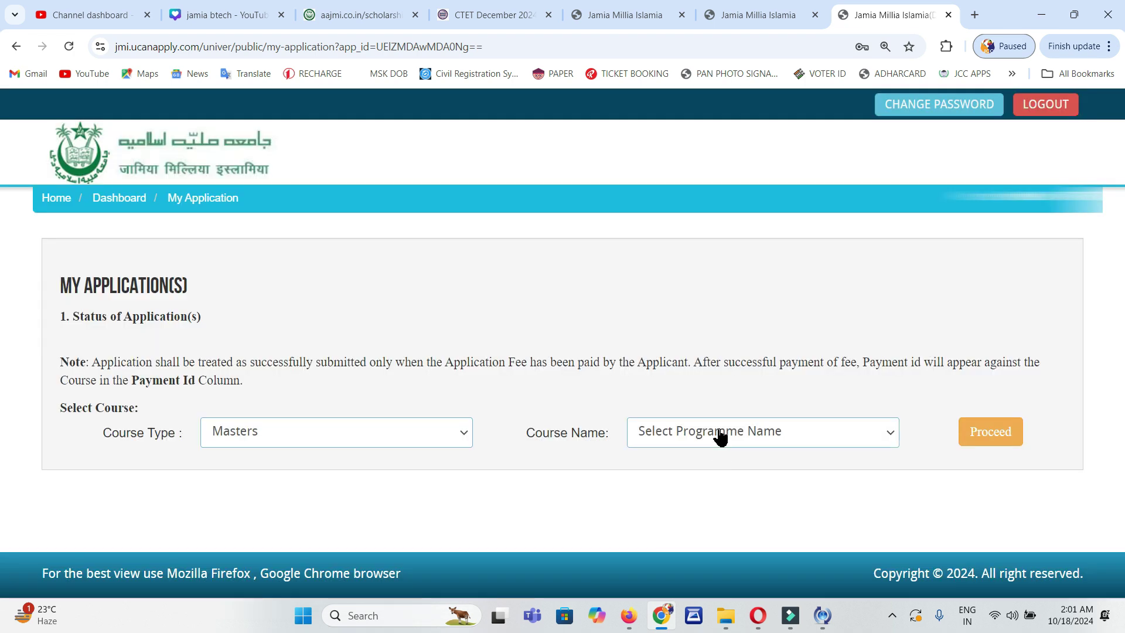
pyautogui.click(719, 434)
pyautogui.click(386, 433)
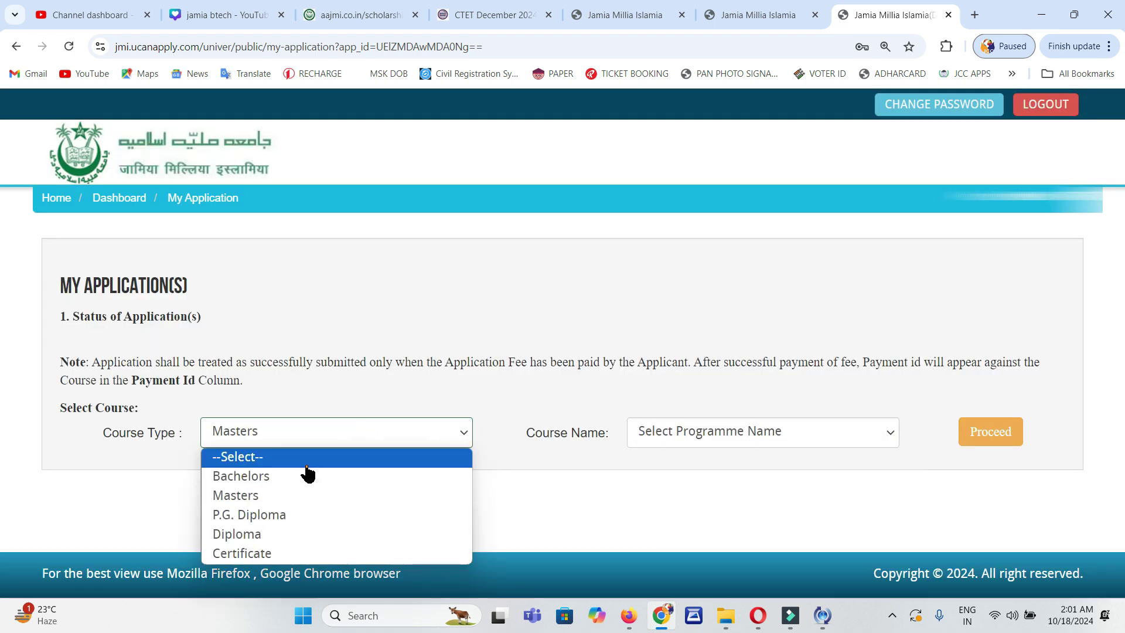
pyautogui.click(268, 514)
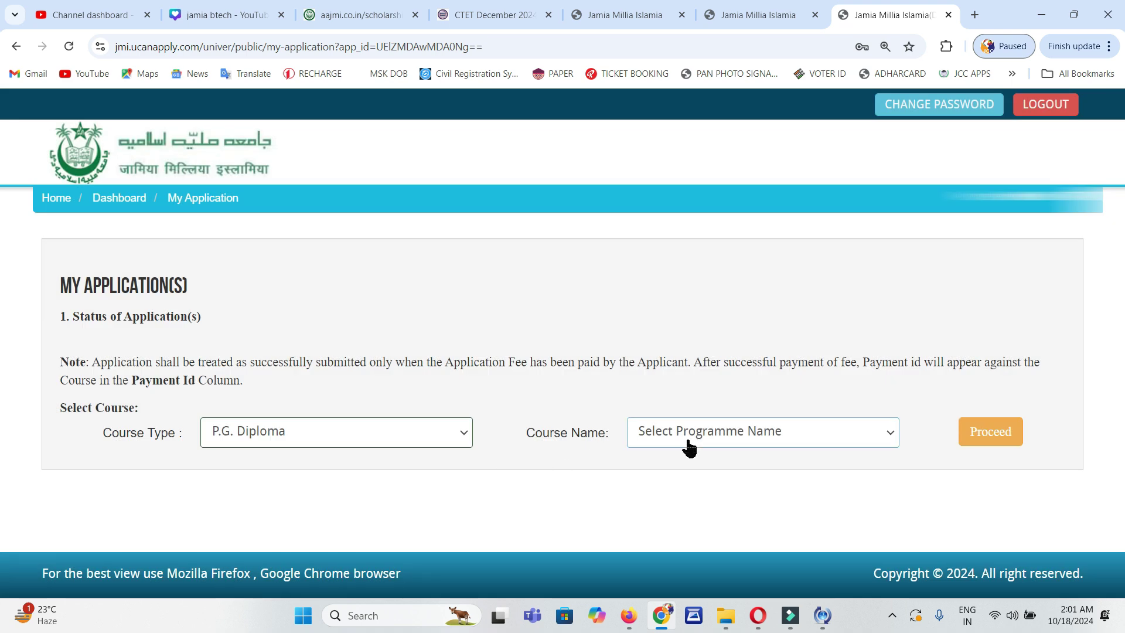
pyautogui.click(688, 444)
pyautogui.click(345, 445)
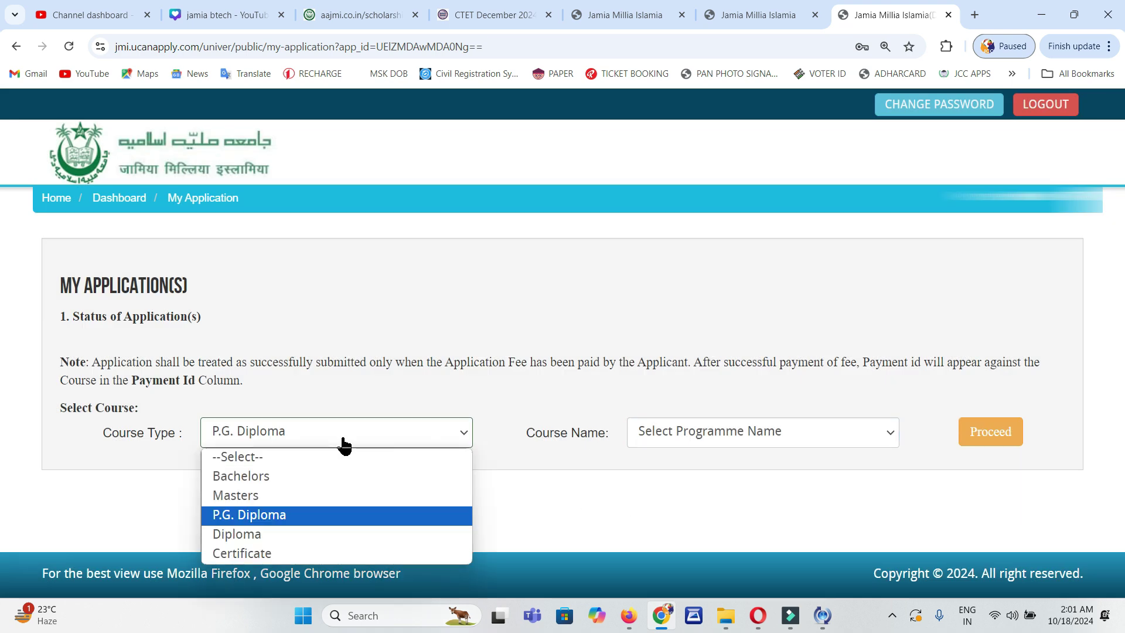
pyautogui.click(272, 535)
pyautogui.click(633, 430)
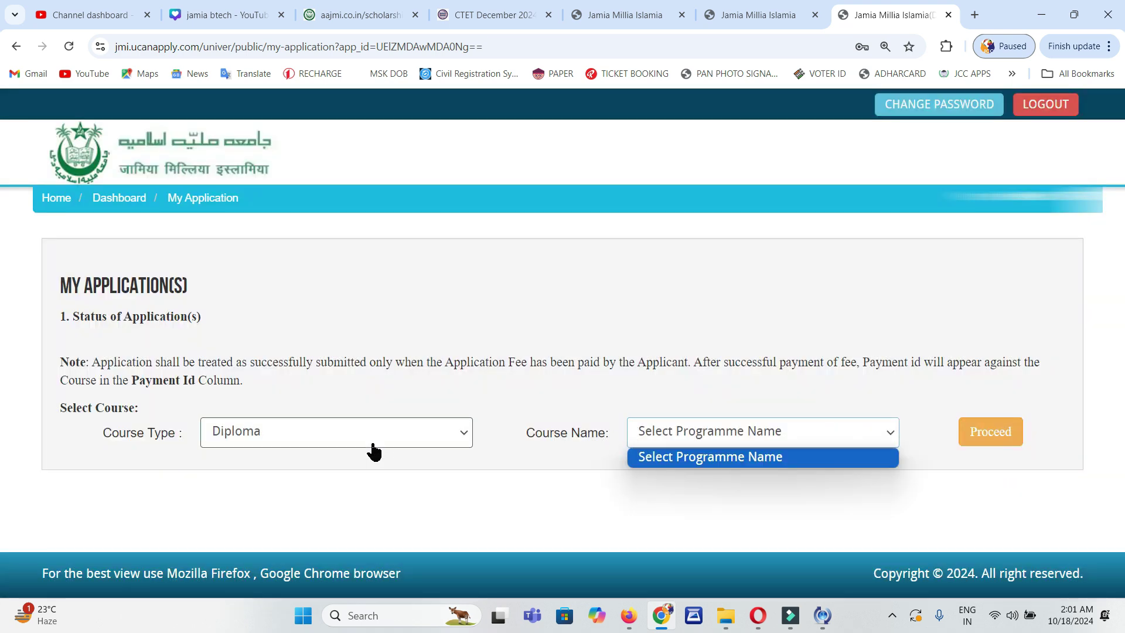
pyautogui.click(328, 442)
pyautogui.click(257, 553)
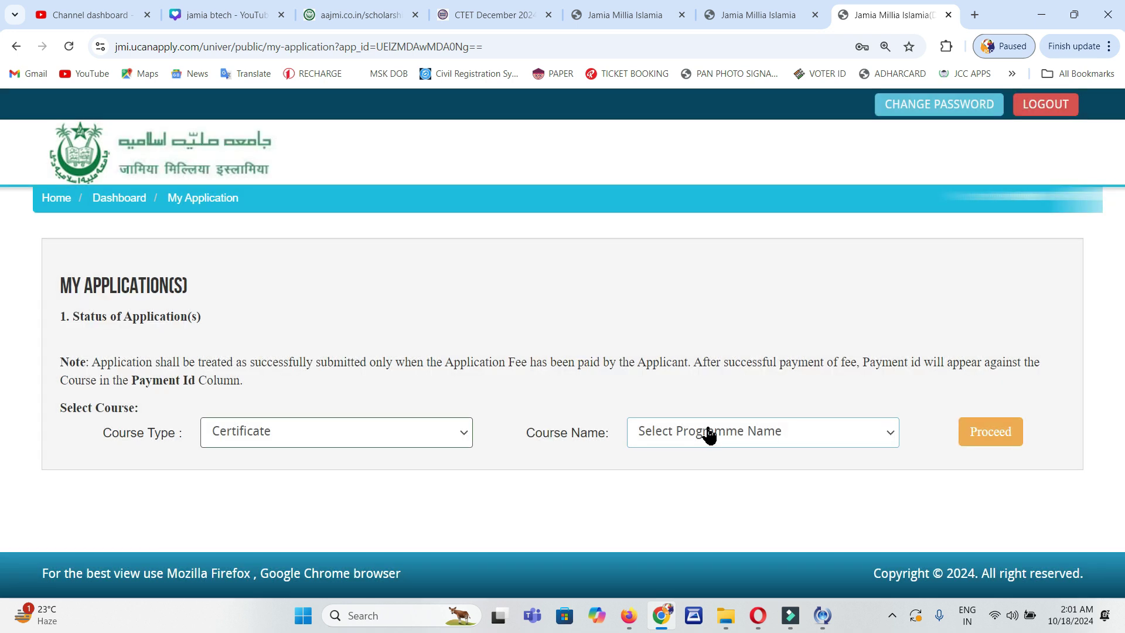
pyautogui.click(710, 431)
pyautogui.click(355, 447)
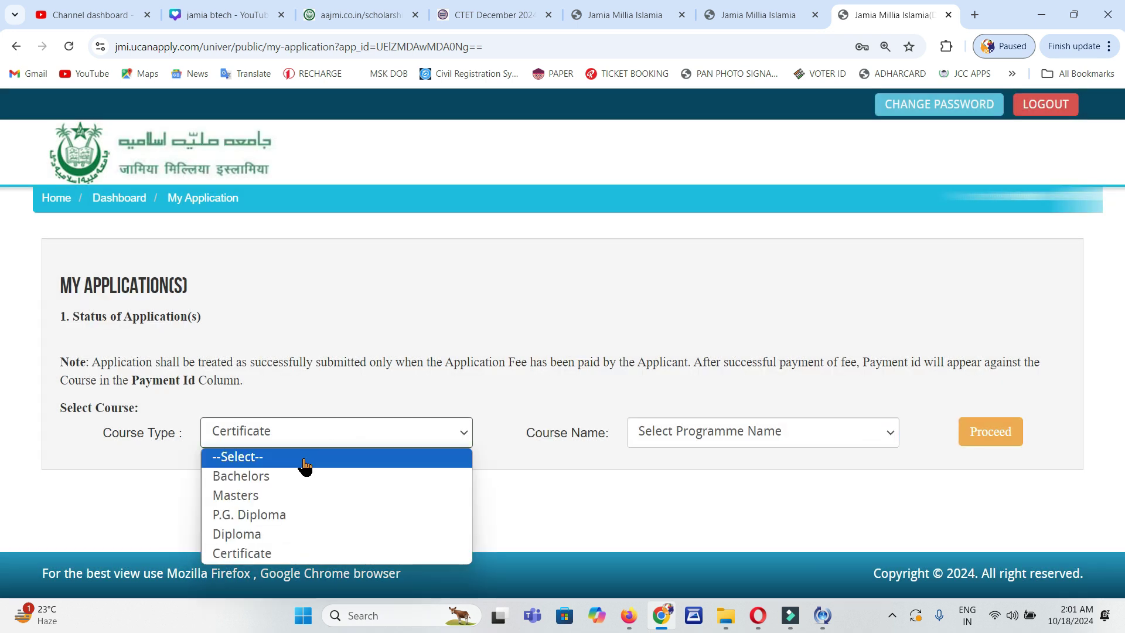
# Choose Bachelors and Bachelor of Education as the course, then proceed
pyautogui.click(300, 476)
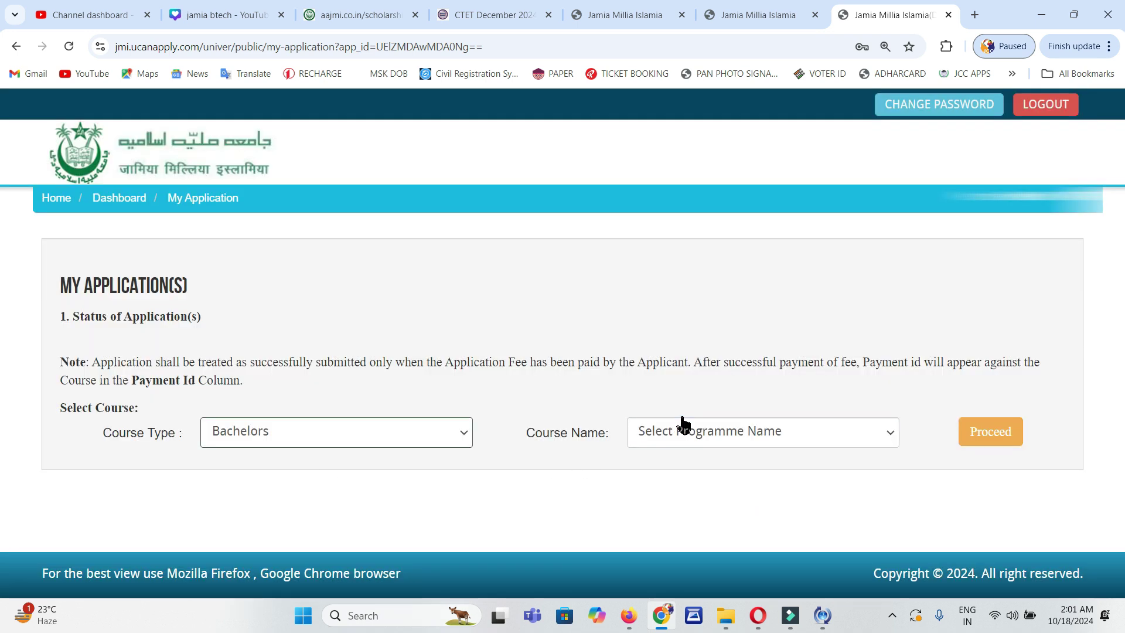
pyautogui.click(679, 429)
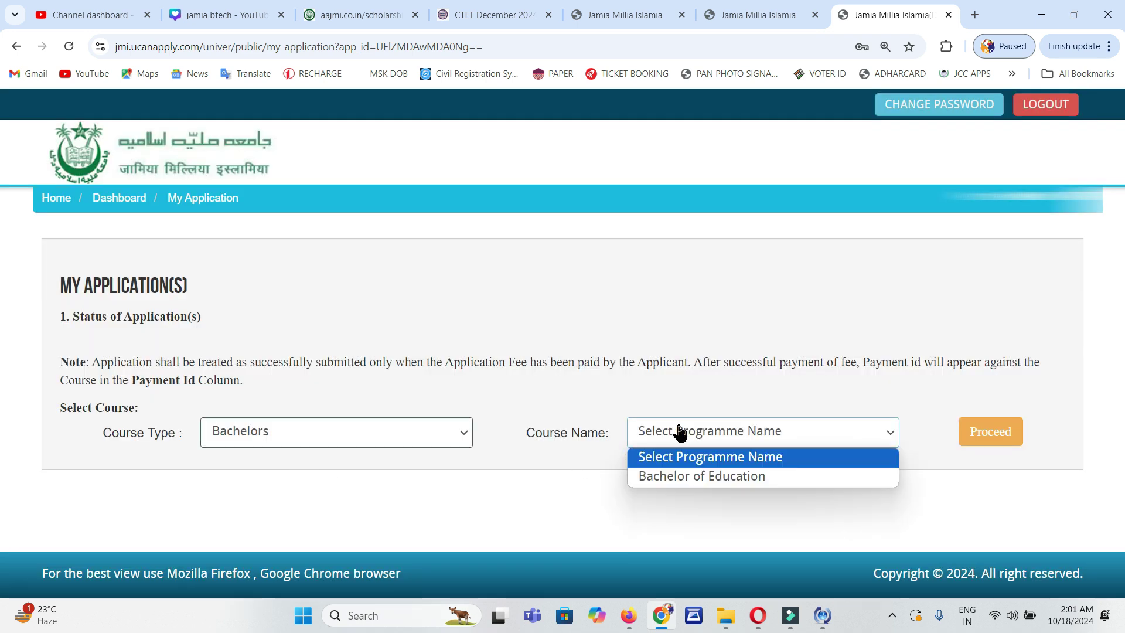
pyautogui.click(688, 477)
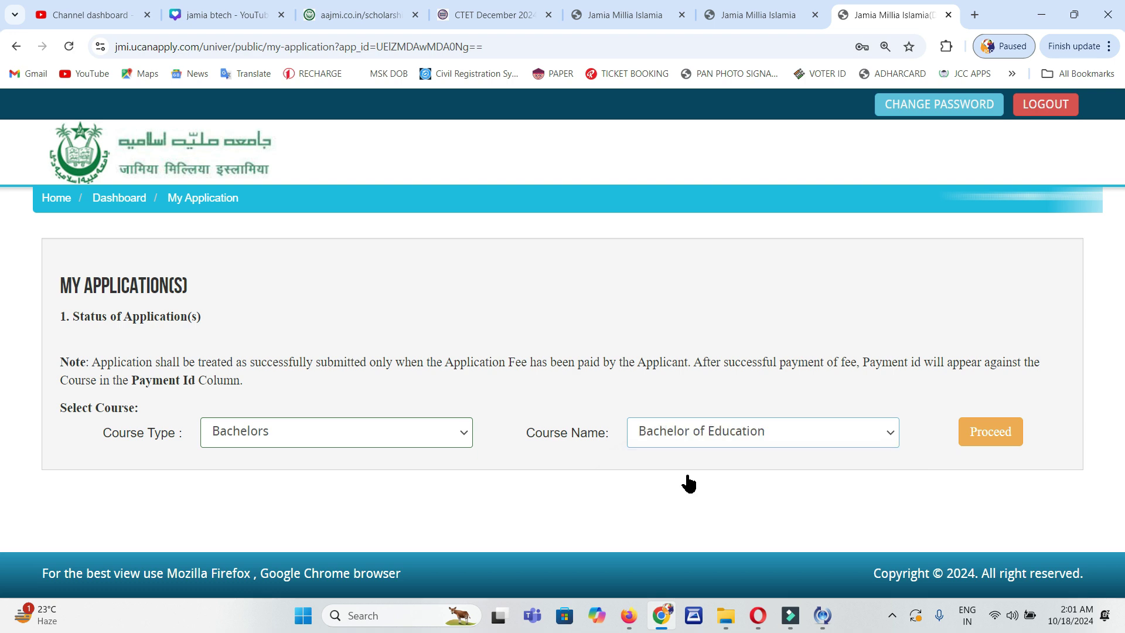
pyautogui.click(993, 433)
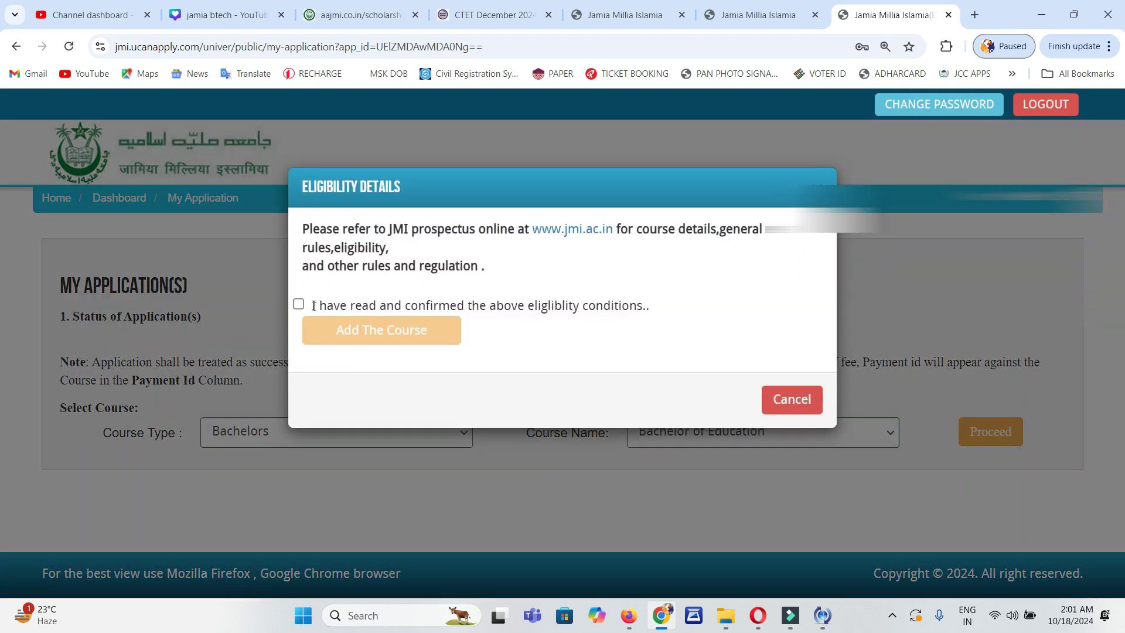
# Accept the eligibility conditions, add Bachelor of Education, and open the Application Detail form
pyautogui.click(298, 304)
pyautogui.click(324, 332)
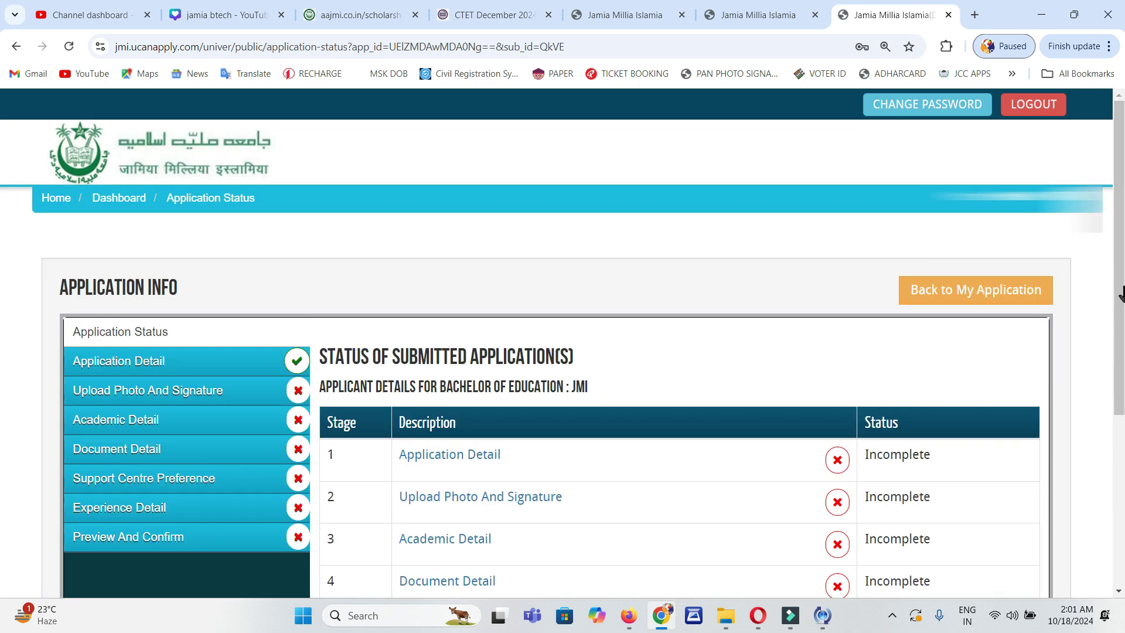
pyautogui.moveTo(1120, 287); pyautogui.dragTo(1116, 337)
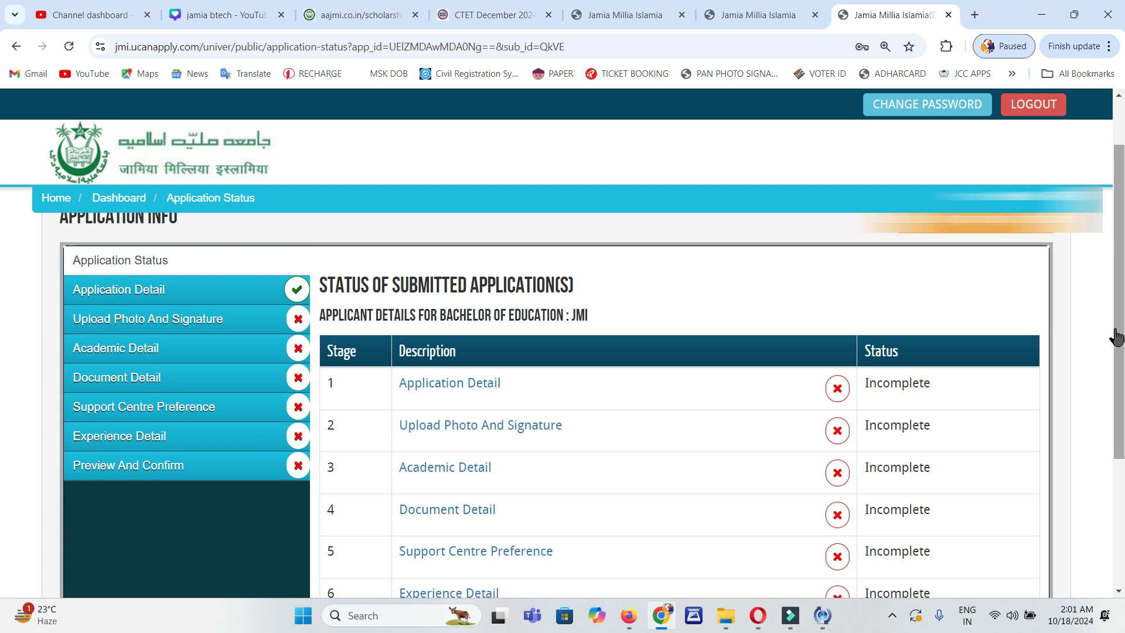
pyautogui.click(156, 290)
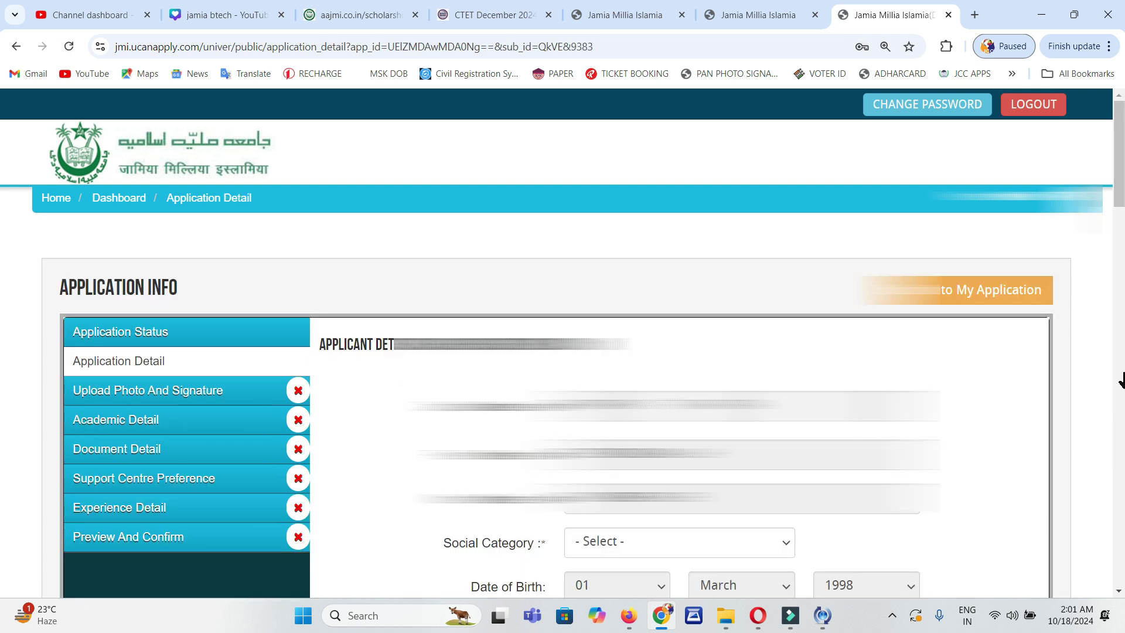
# Set gender to Female and nationality to Indian on the Application Detail form
pyautogui.moveTo(1119, 194); pyautogui.dragTo(1119, 245)
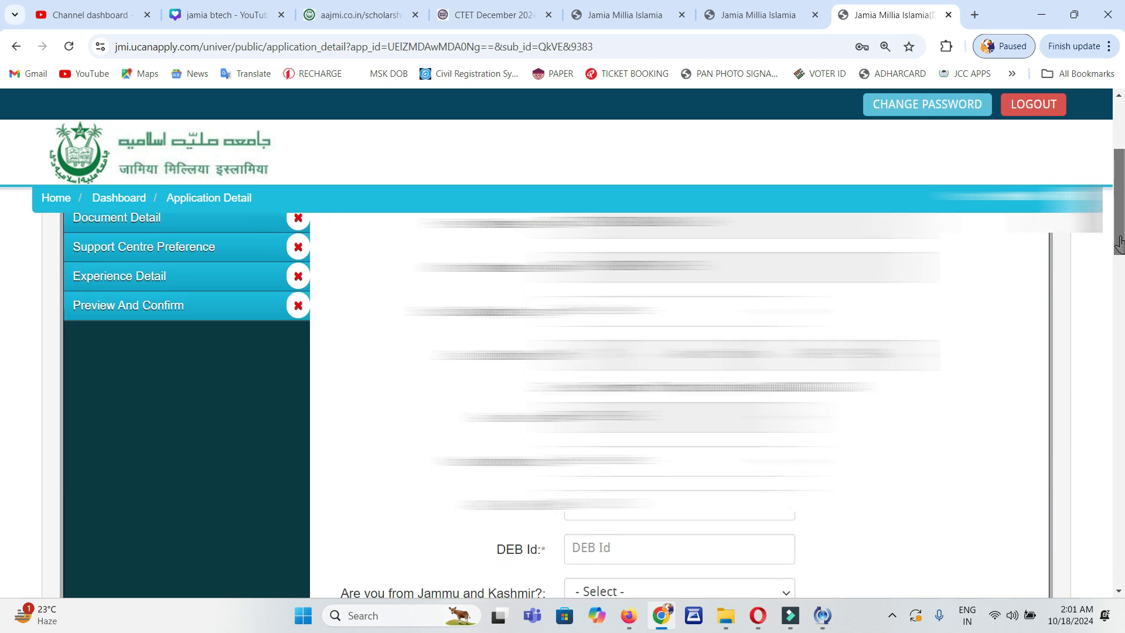
pyautogui.click(679, 316)
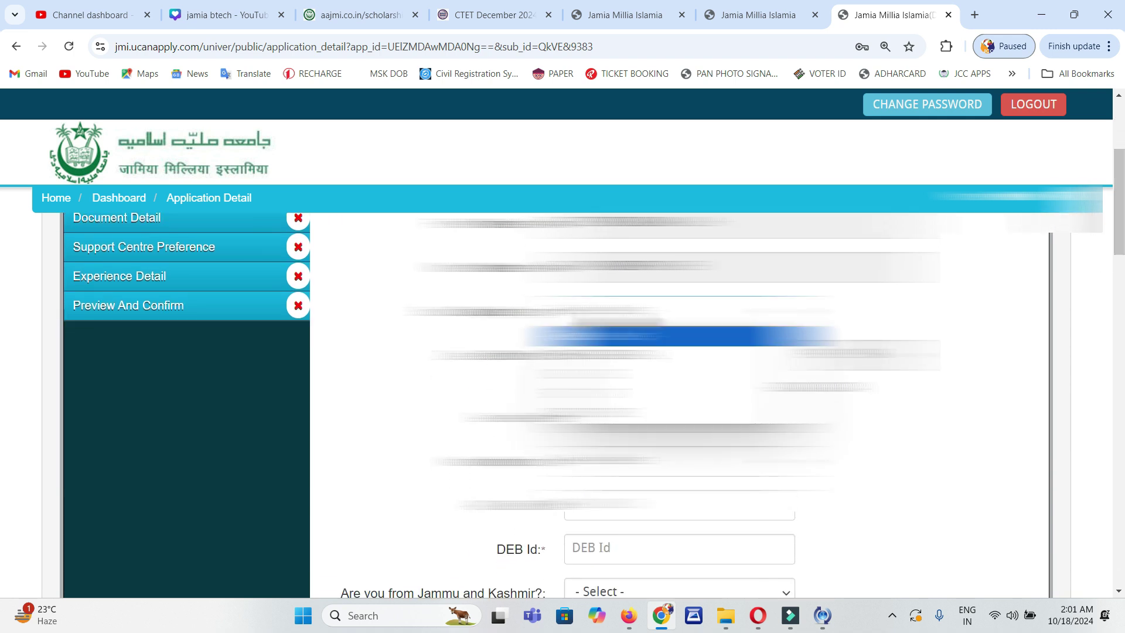
pyautogui.press('Down')
pyautogui.press('Down')
pyautogui.press('Down')
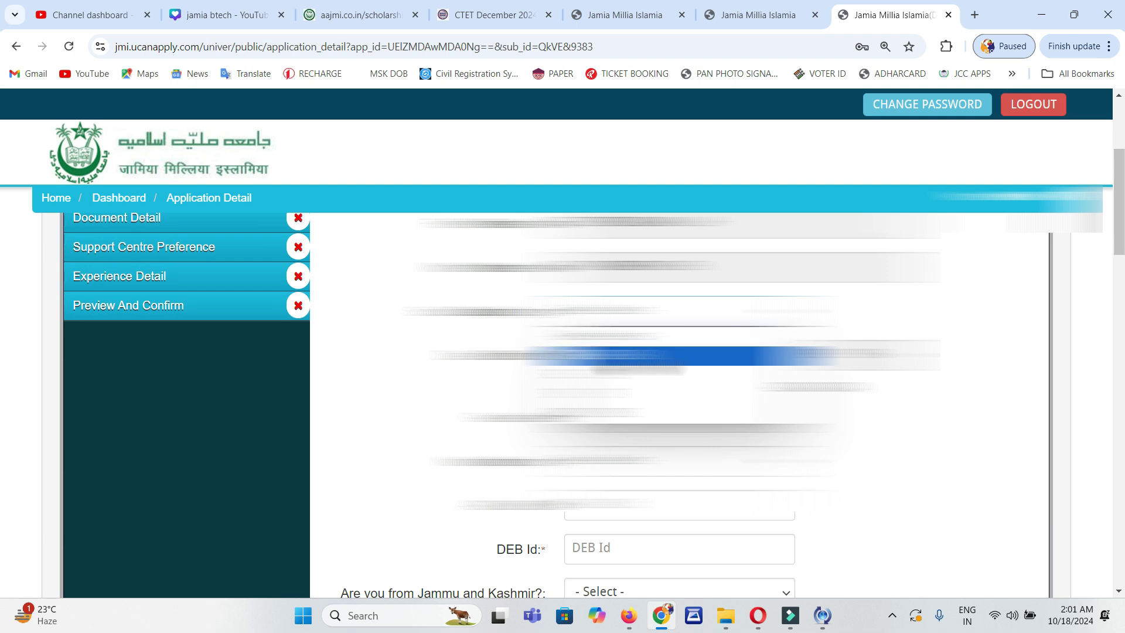
pyautogui.press('Up')
pyautogui.press('Up')
pyautogui.press('Return')
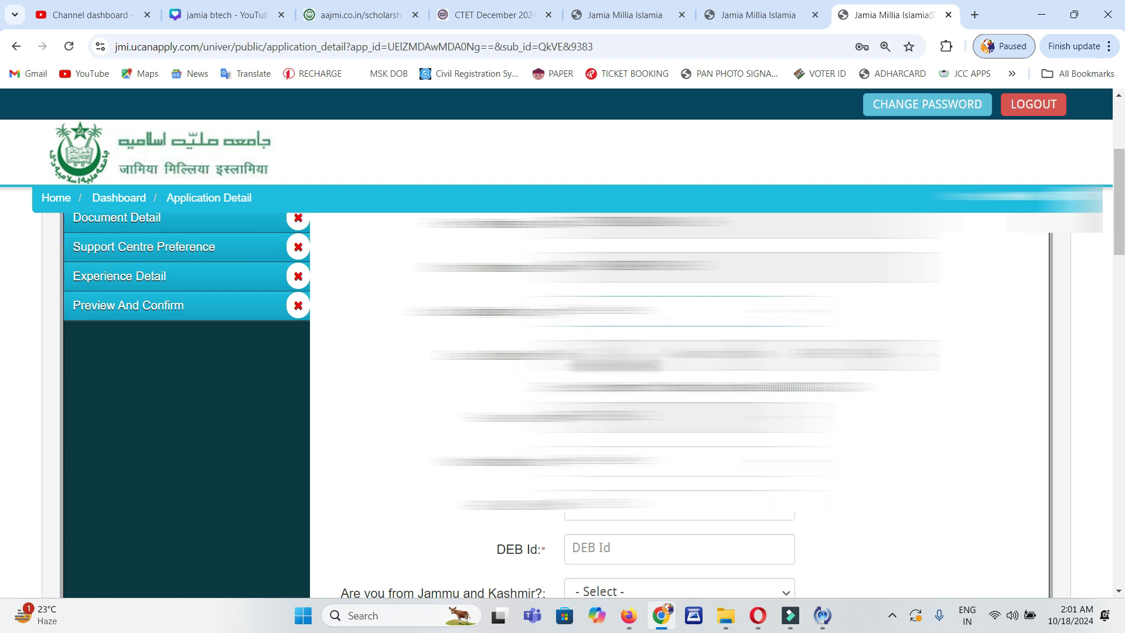
pyautogui.click(680, 463)
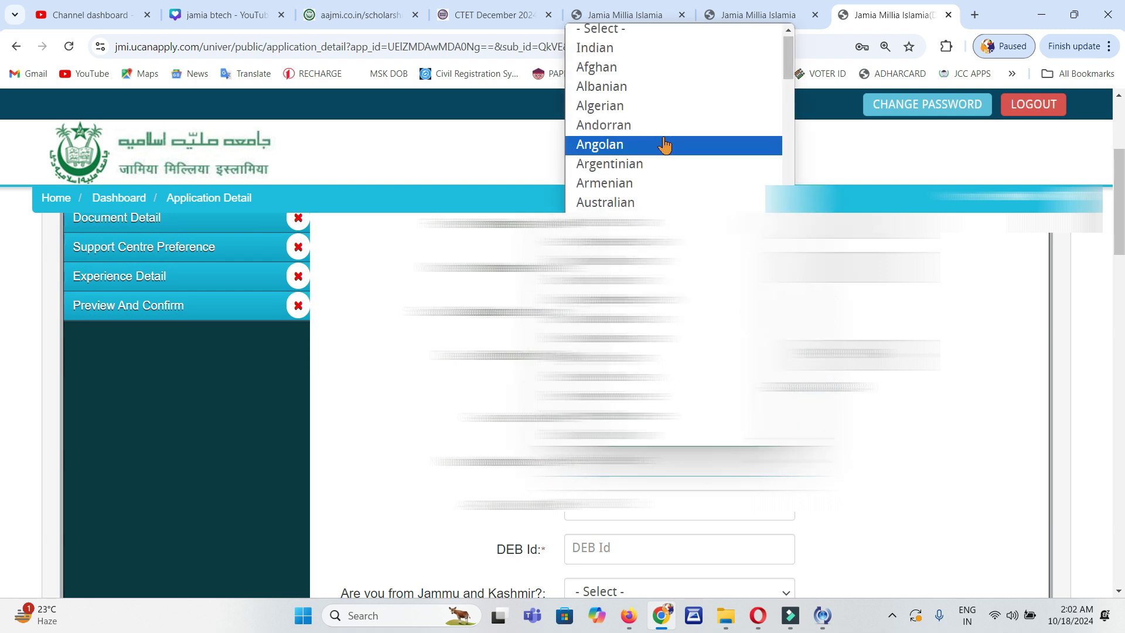
pyautogui.click(636, 58)
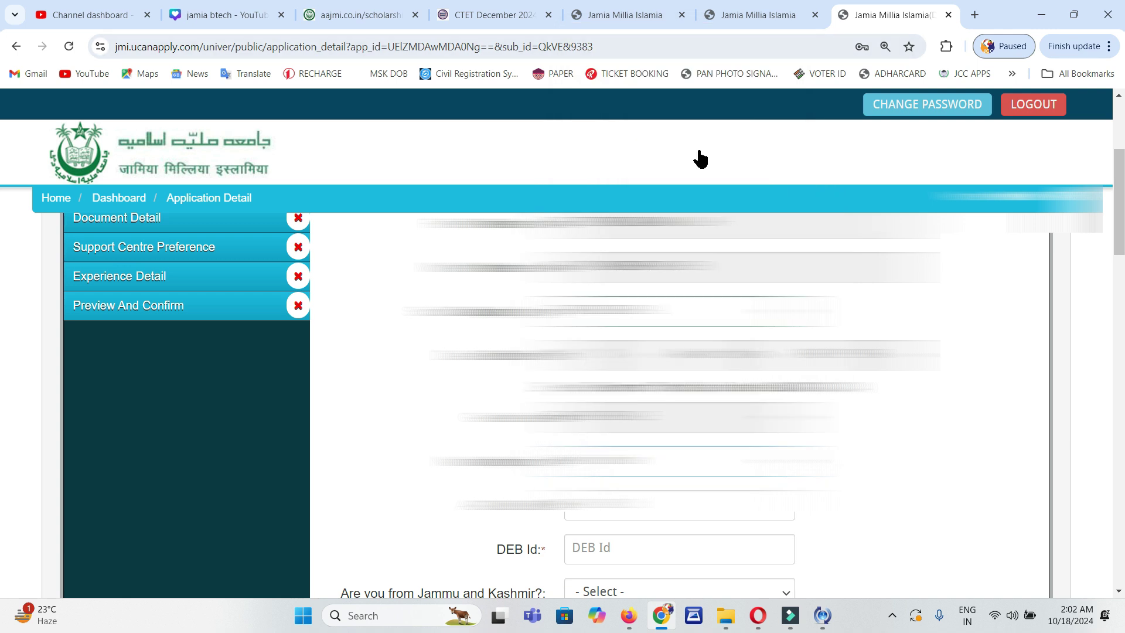
pyautogui.moveTo(1120, 246); pyautogui.dragTo(1120, 278)
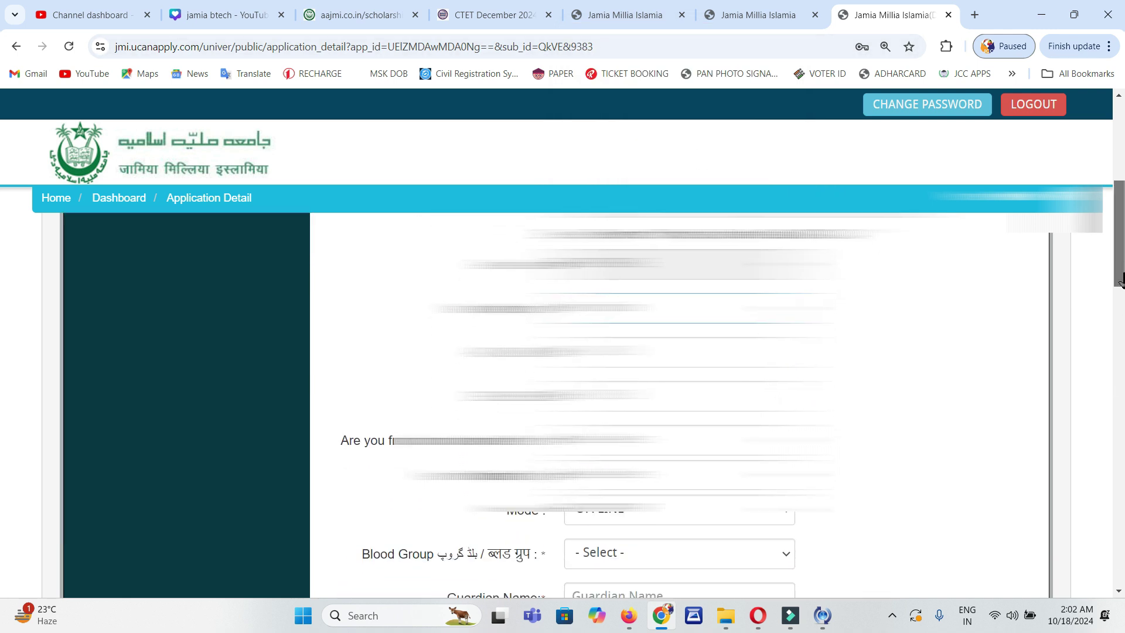
pyautogui.click(722, 352)
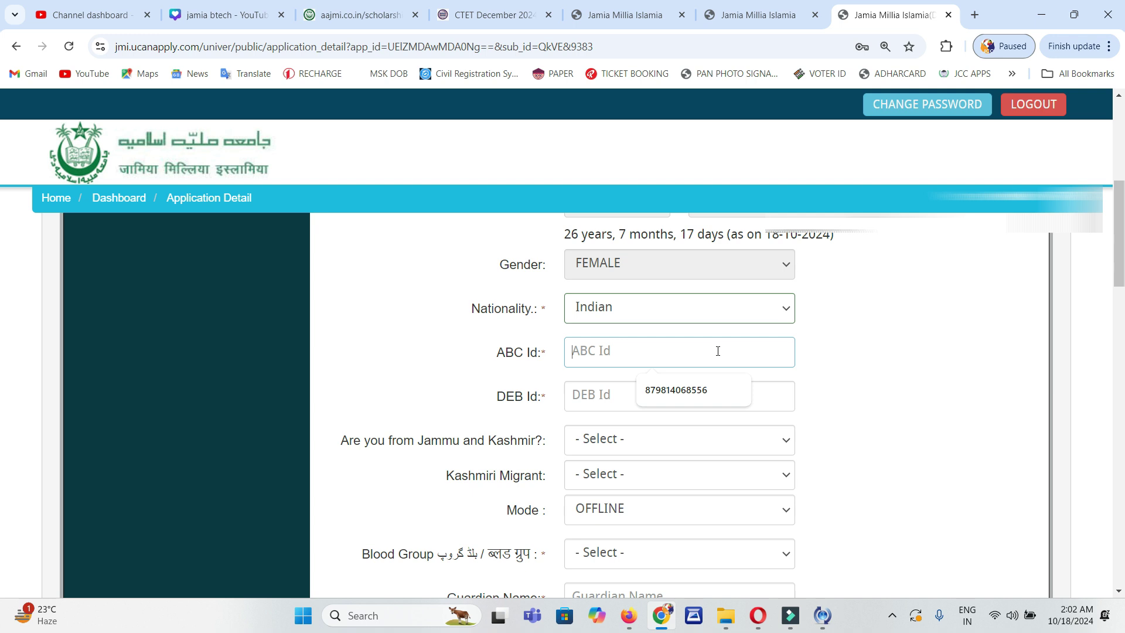
# Paste the applicant's ABC Id and enter the DEB Id
pyautogui.hotkey('ctrl', 'v')
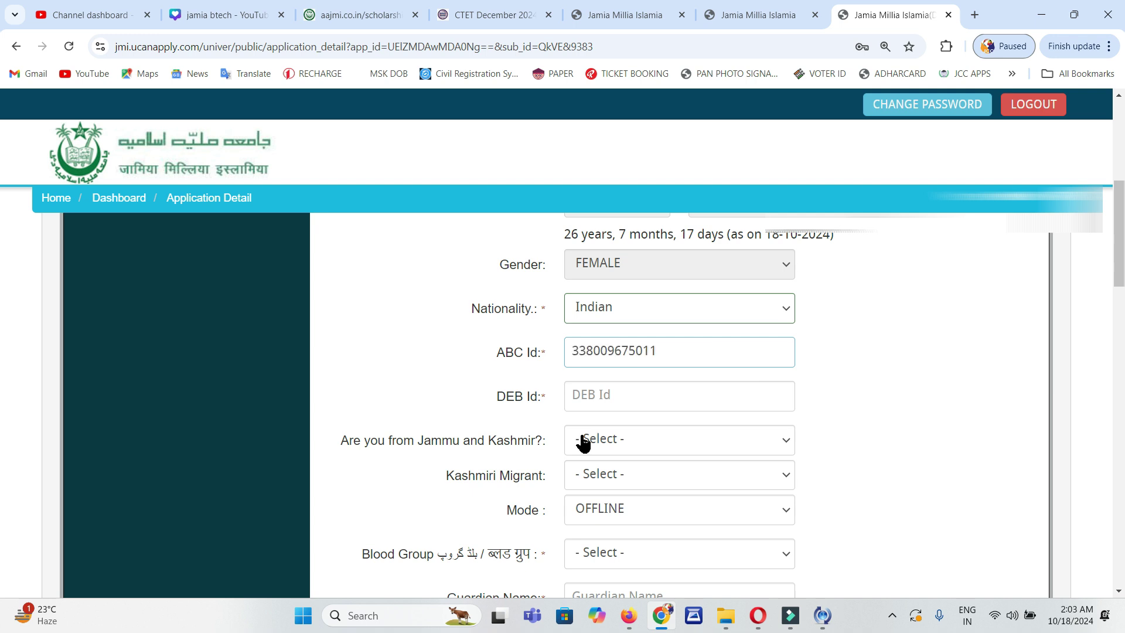
pyautogui.click(601, 398)
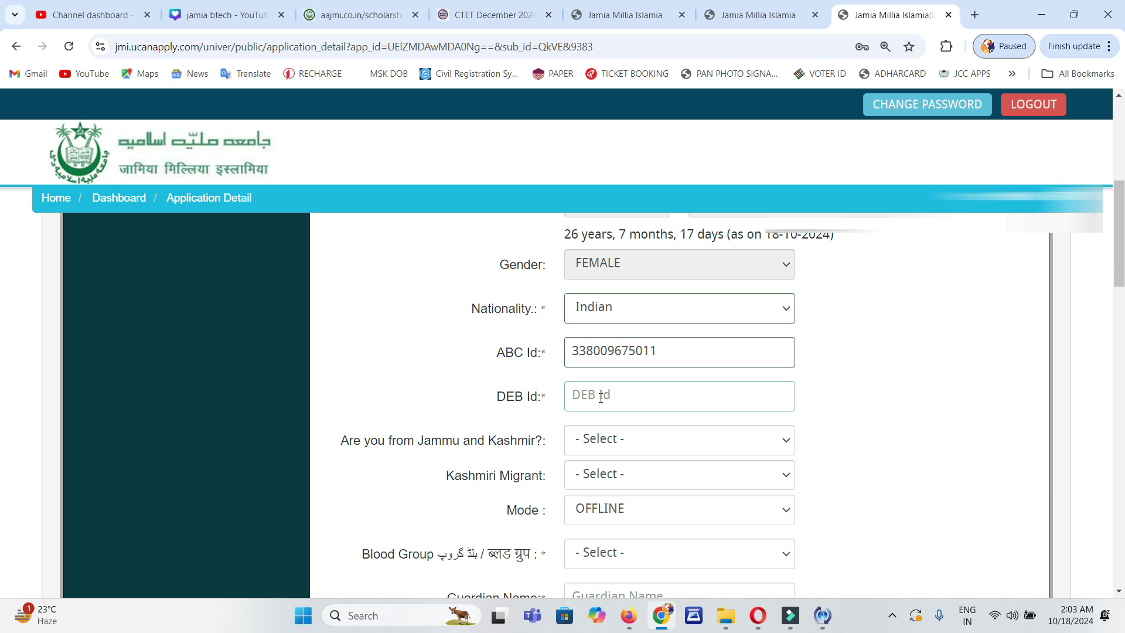
# Answer NO to both the Jammu and Kashmir and Kashmiri Migrant questions
pyautogui.click(621, 454)
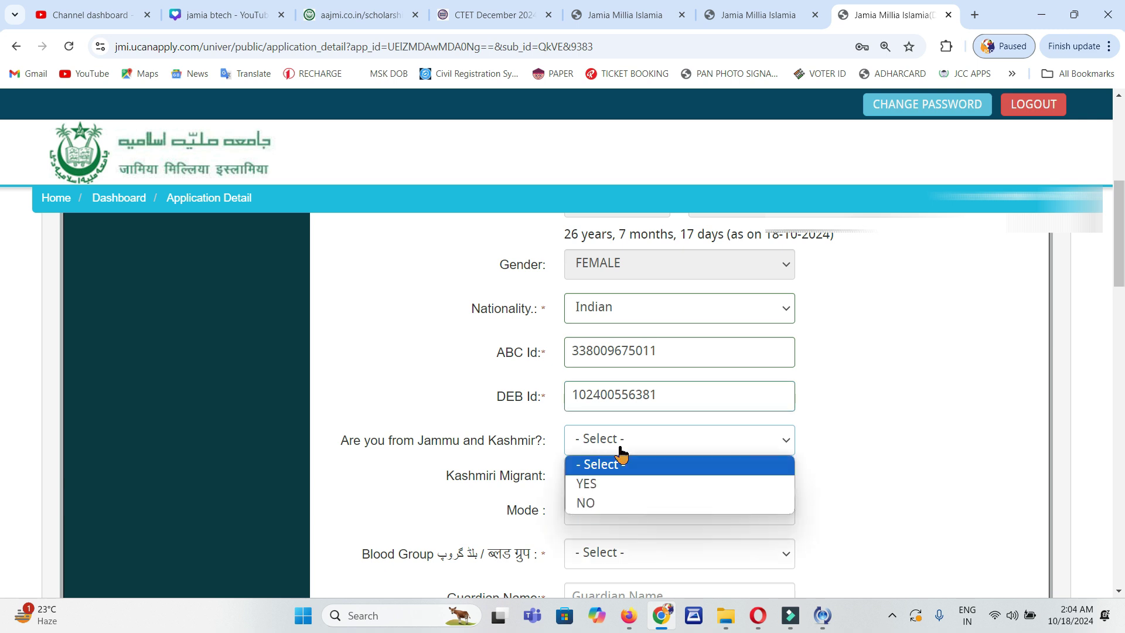
pyautogui.click(615, 504)
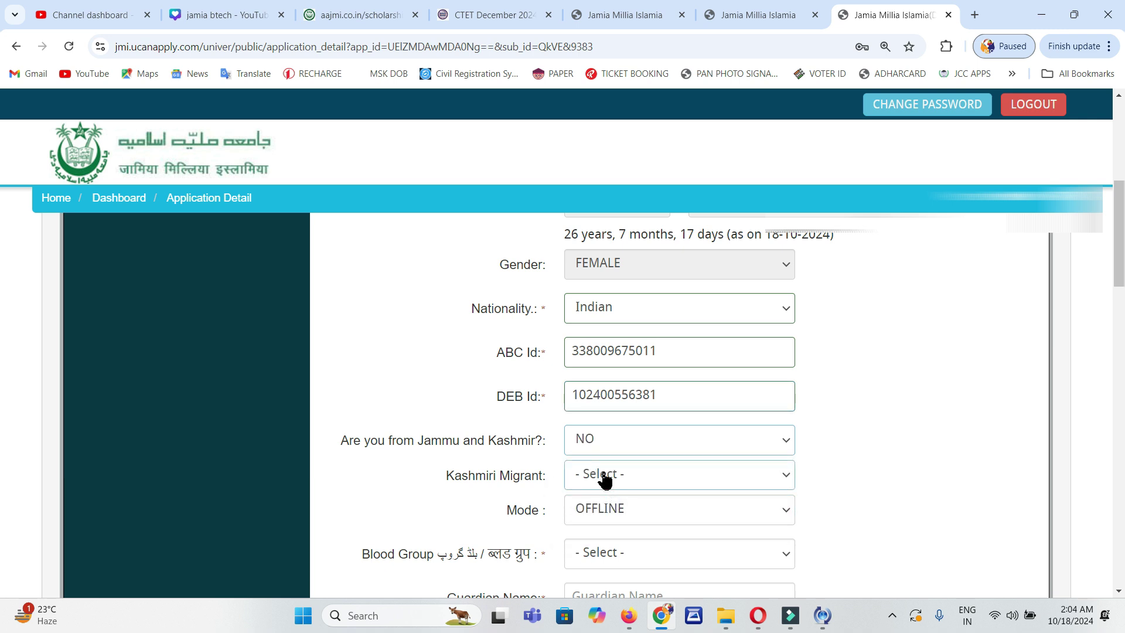
pyautogui.click(603, 477)
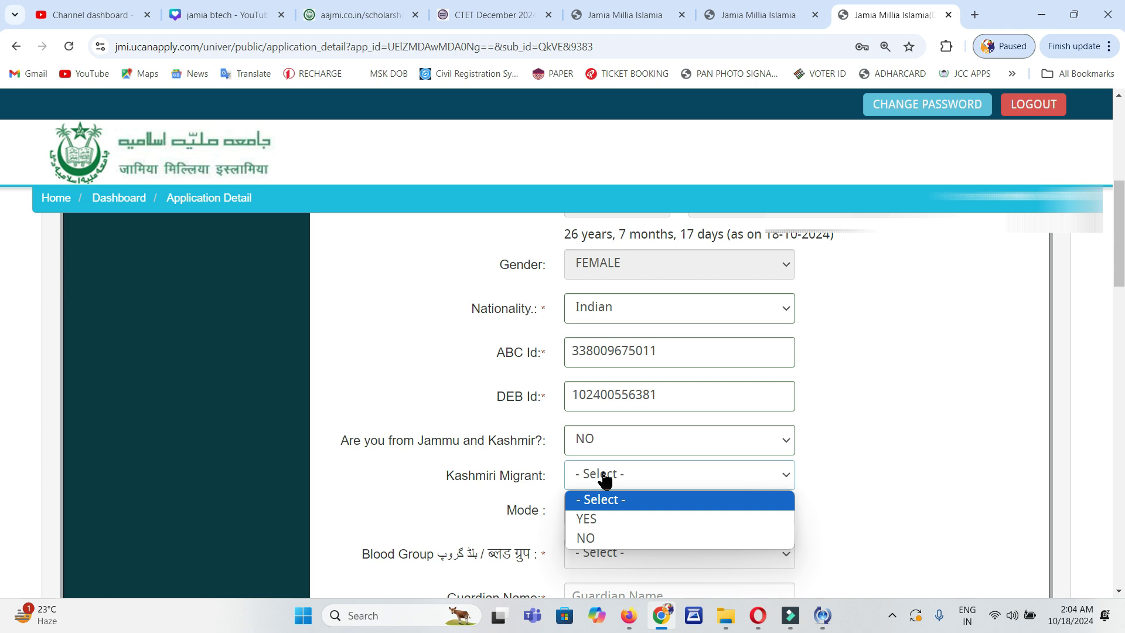
pyautogui.click(593, 542)
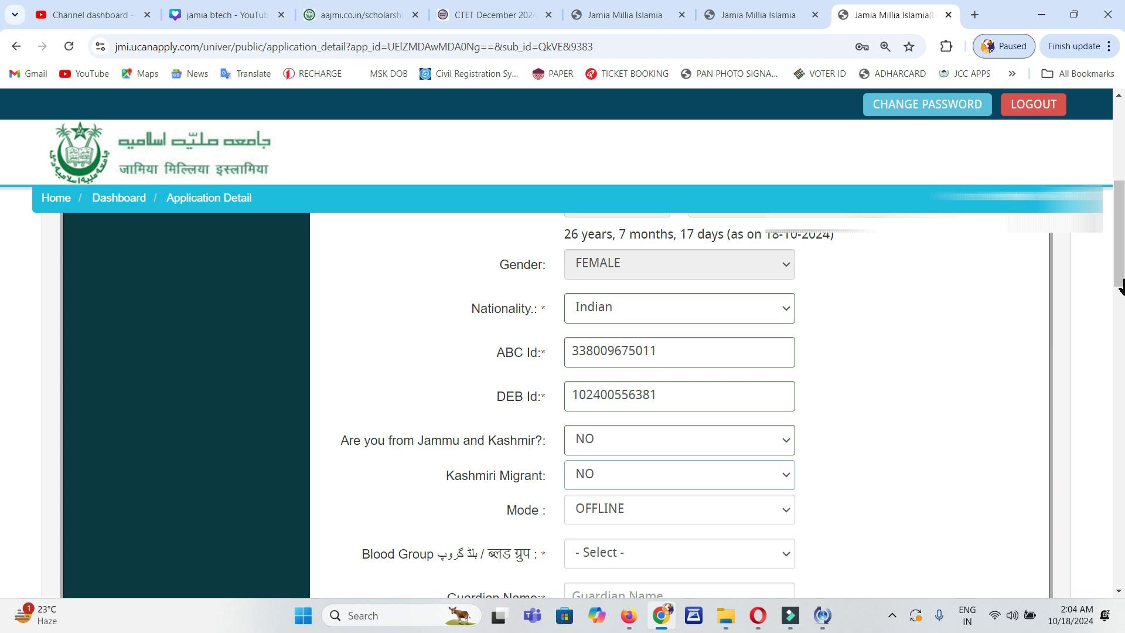
pyautogui.scroll(-3, 794, 372)
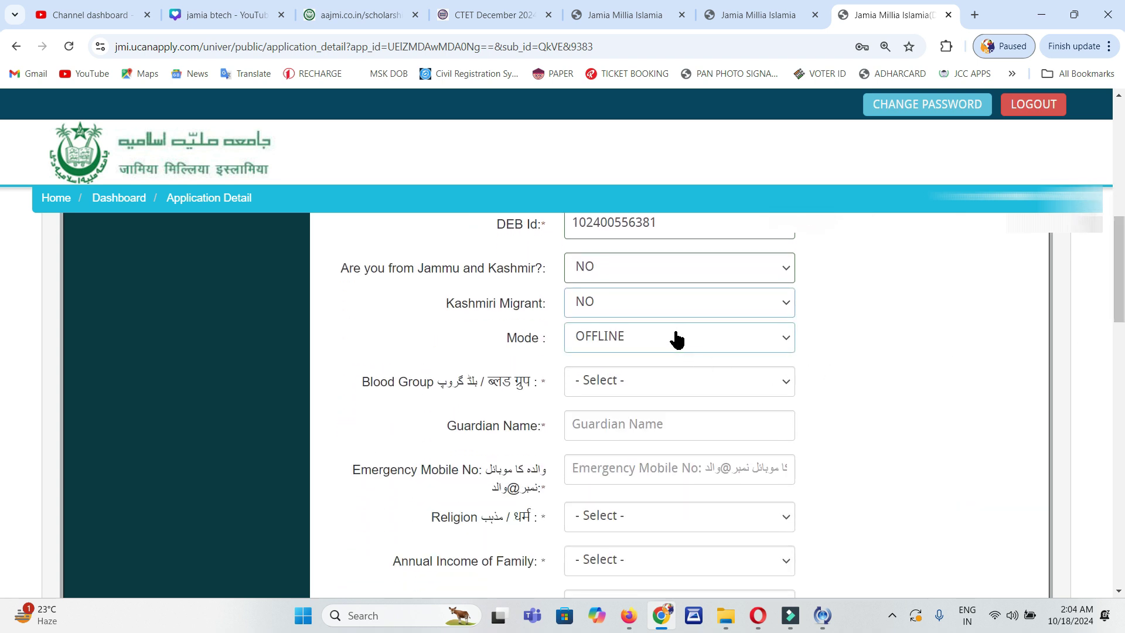
# Keep the study mode as OFFLINE and set Blood Group to B+
pyautogui.click(673, 336)
pyautogui.click(665, 355)
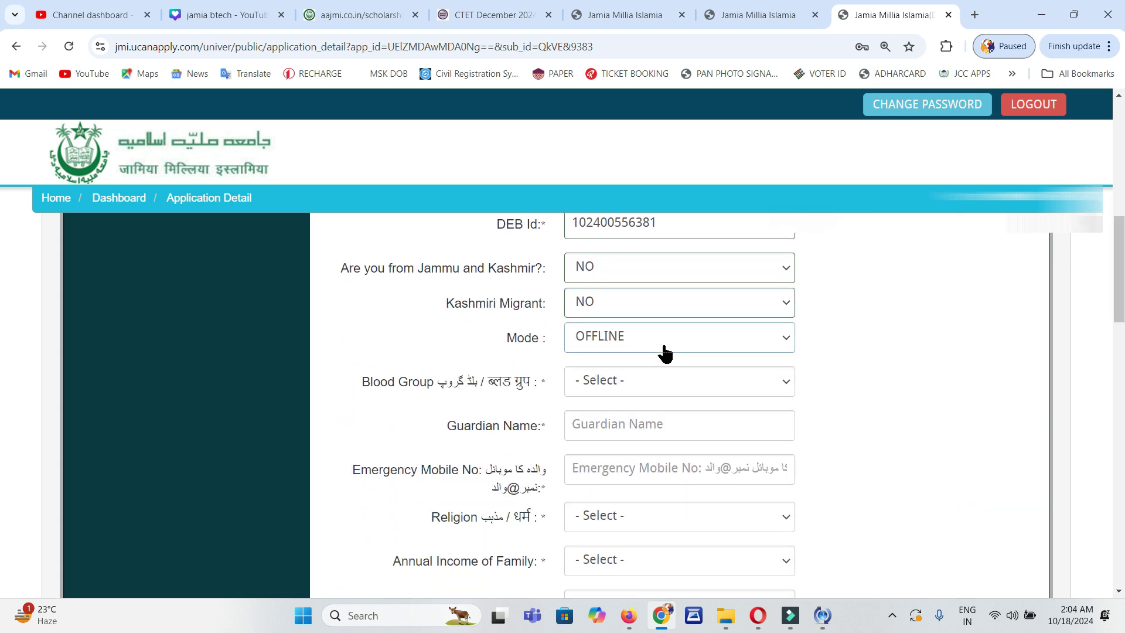
pyautogui.click(638, 394)
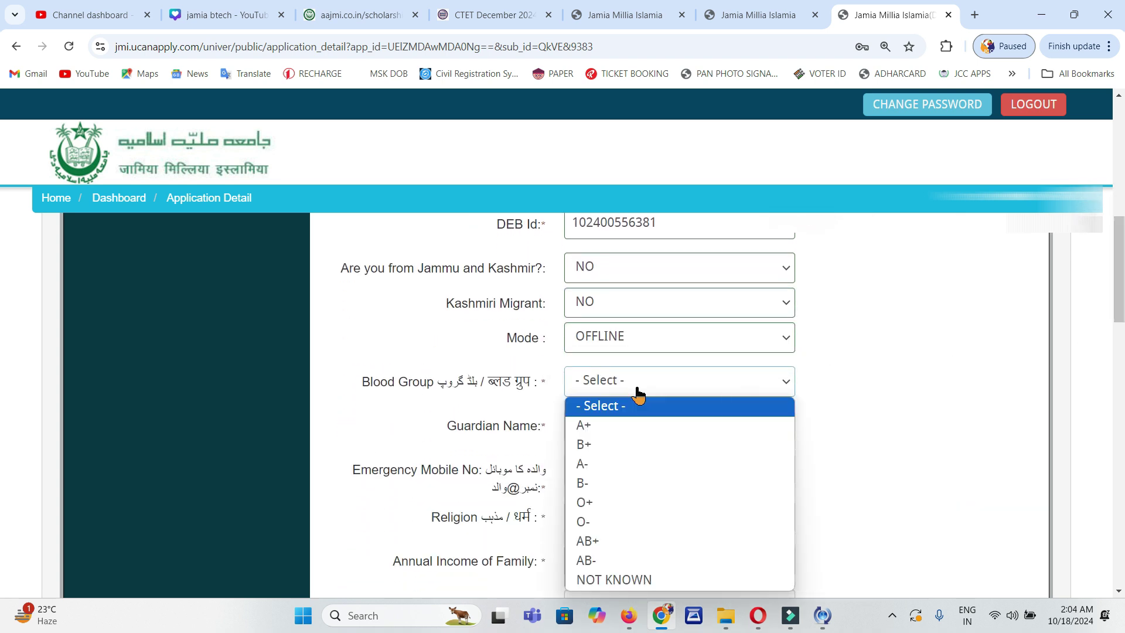
pyautogui.click(617, 441)
# Fill in the Guardian Name, replacing the autofilled value with the guardian's name
pyautogui.click(618, 437)
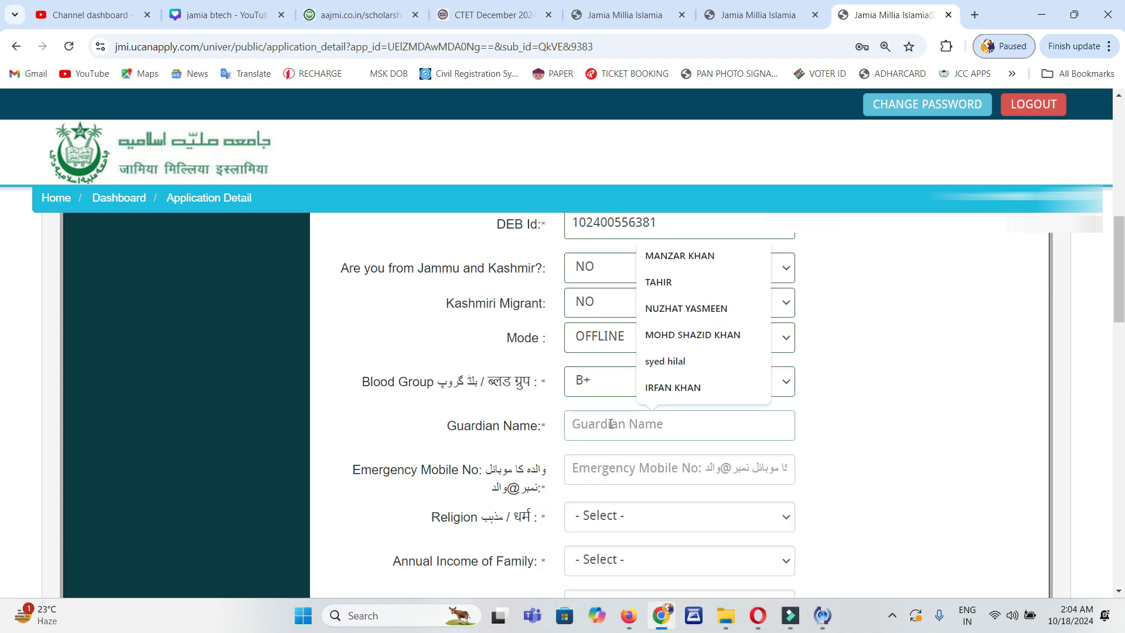
pyautogui.press('Down')
pyautogui.press('Return')
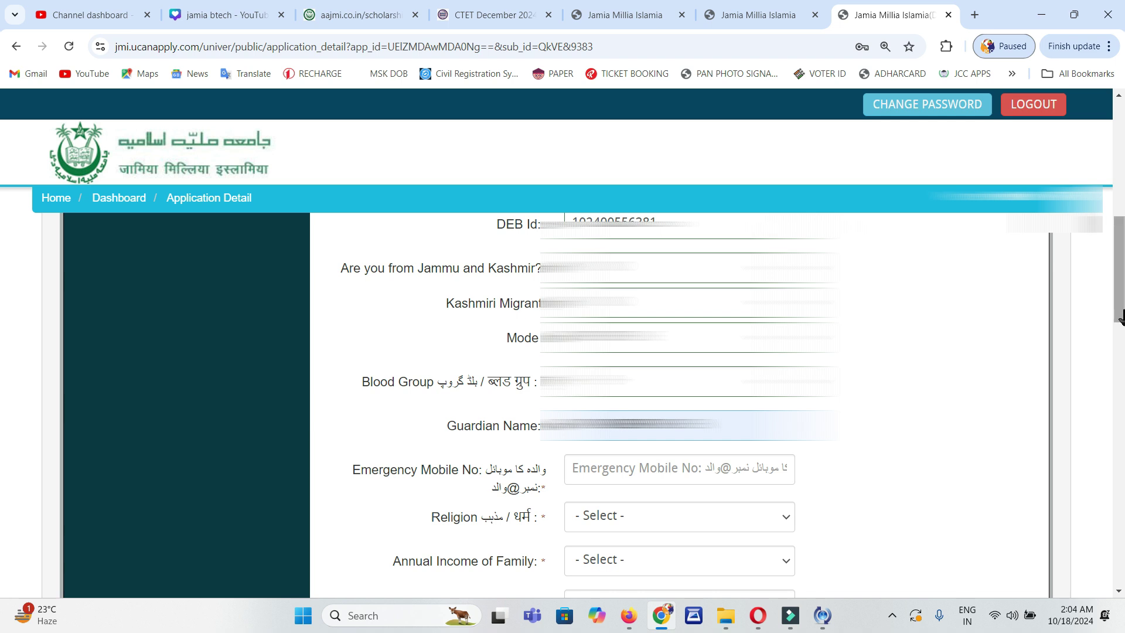
pyautogui.moveTo(1120, 321); pyautogui.dragTo(1120, 345)
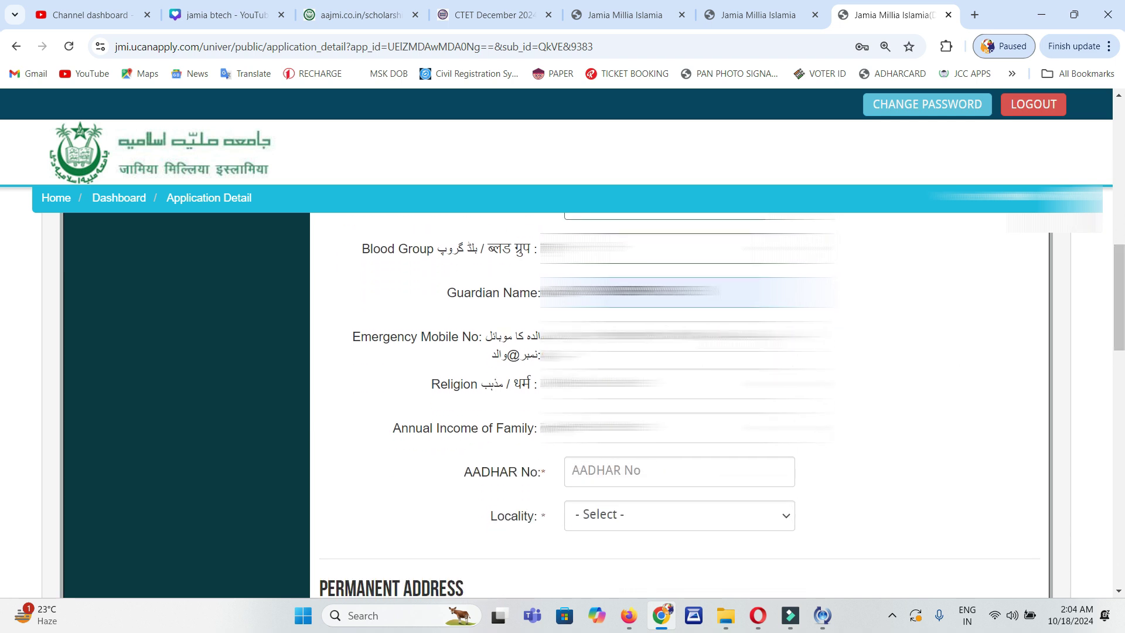
pyautogui.hotkey('ctrl', 'a')
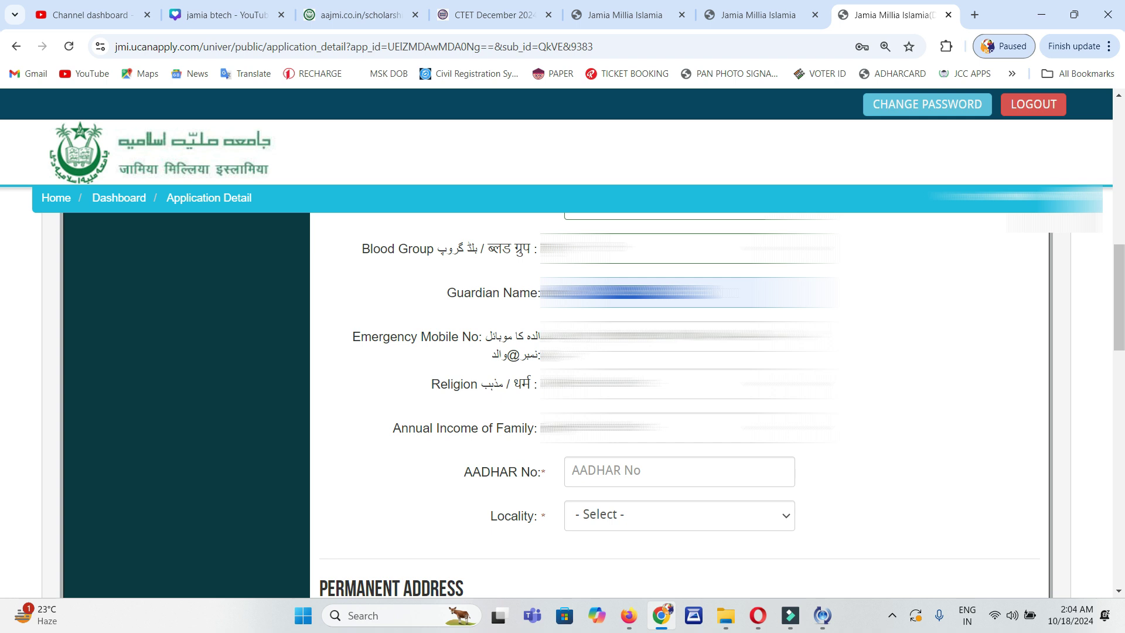
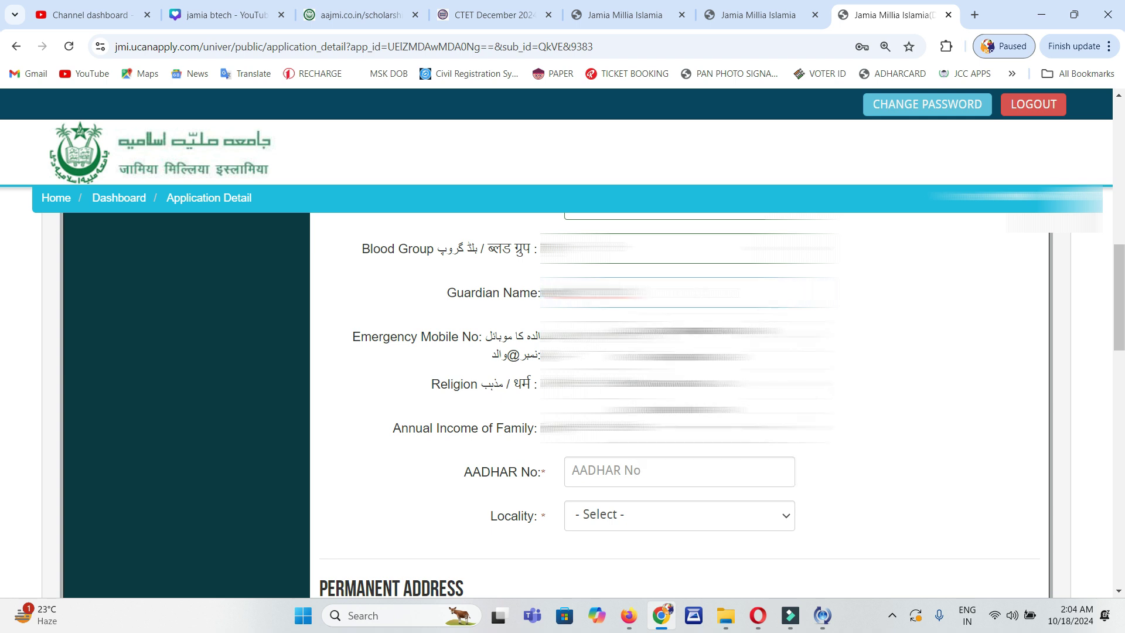
pyautogui.press('Down')
pyautogui.press('Return')
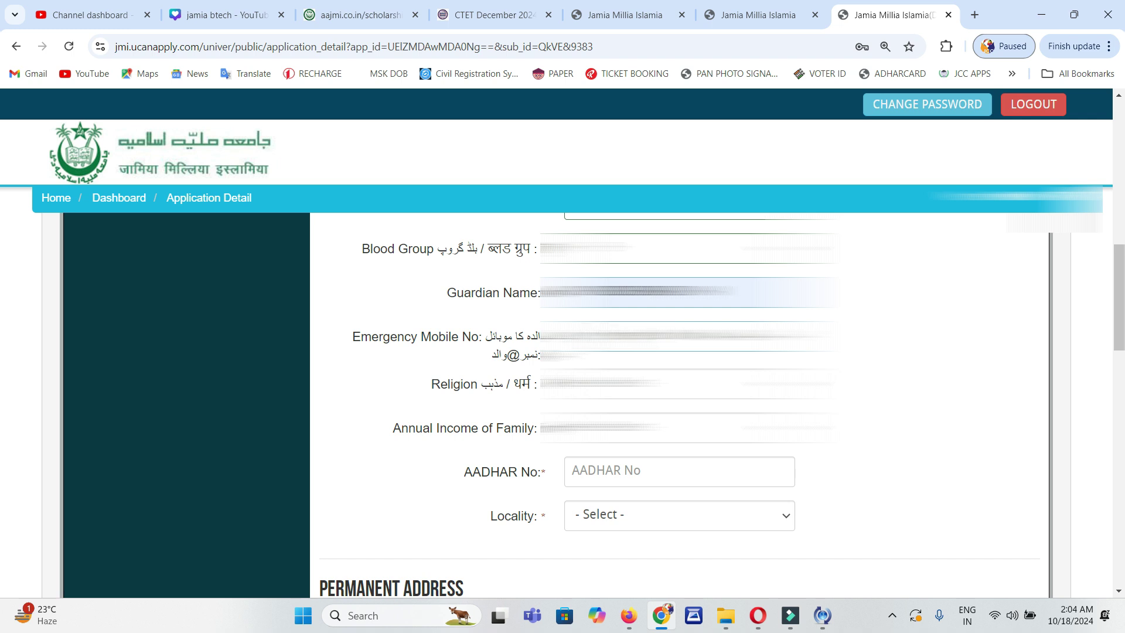
pyautogui.click(685, 427)
pyautogui.press('Escape')
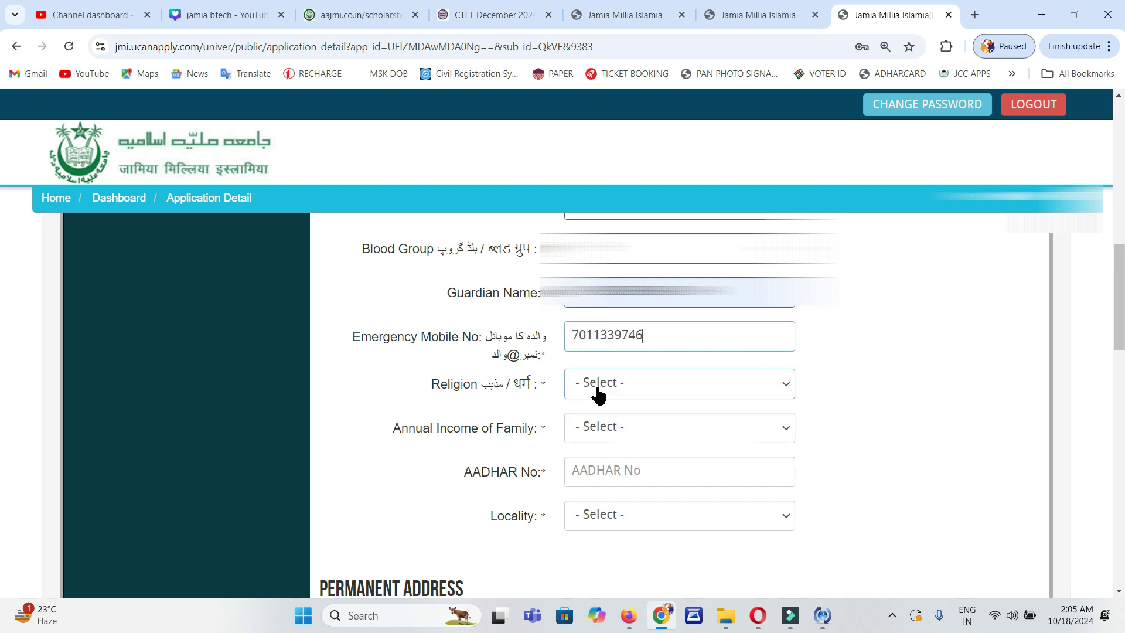
# Replace the emergency mobile number with the applicant's new contact number
pyautogui.click(649, 342)
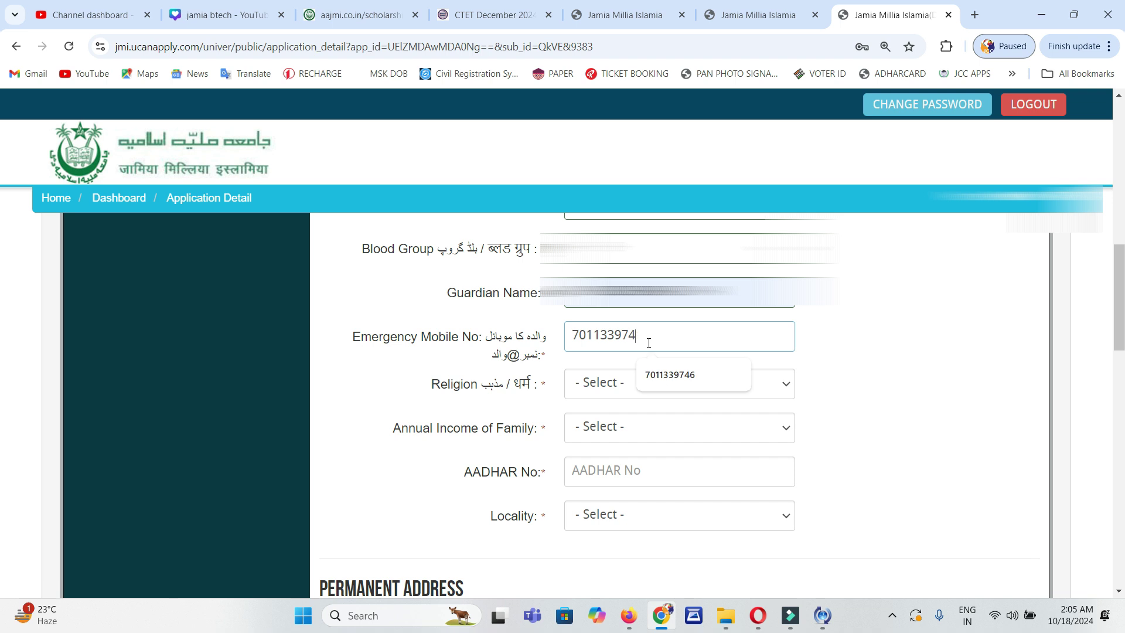
pyautogui.hotkey('ctrl', 'a')
pyautogui.press('BackSpace')
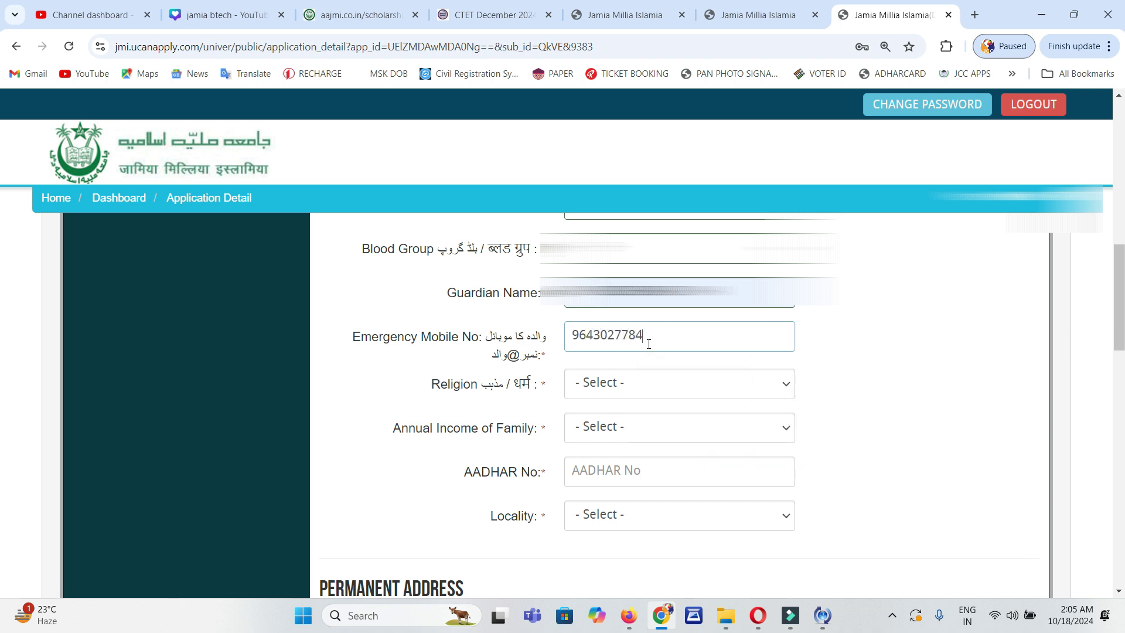
# Set Religion to ISLAM and annual family income to 'Between 1 to 2 lacs'
pyautogui.click(620, 382)
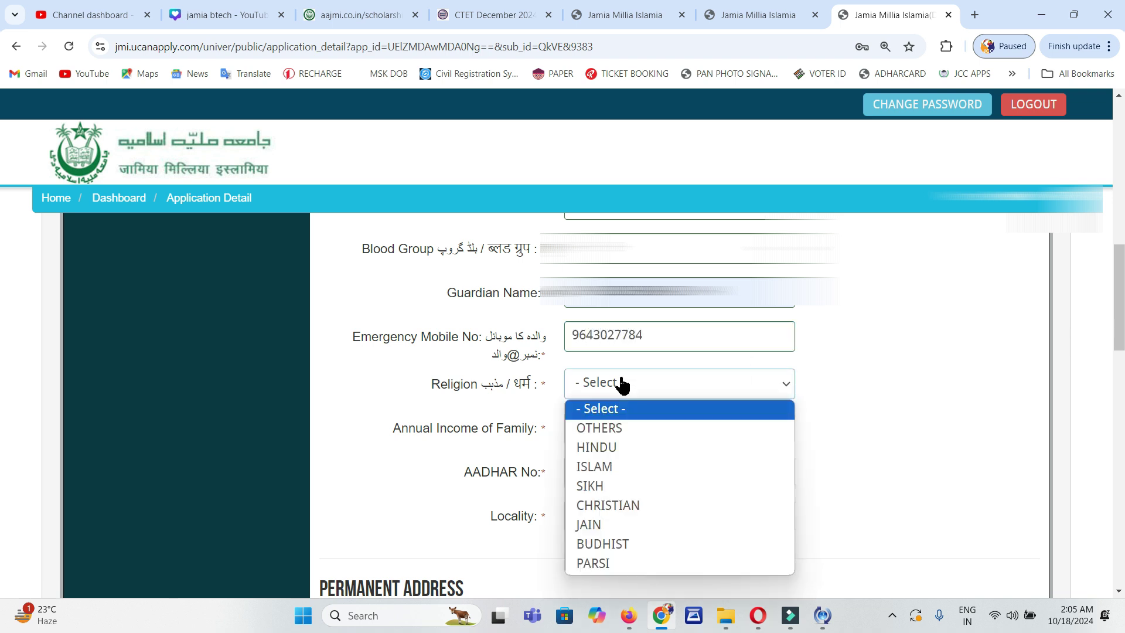
pyautogui.click(589, 469)
pyautogui.click(594, 434)
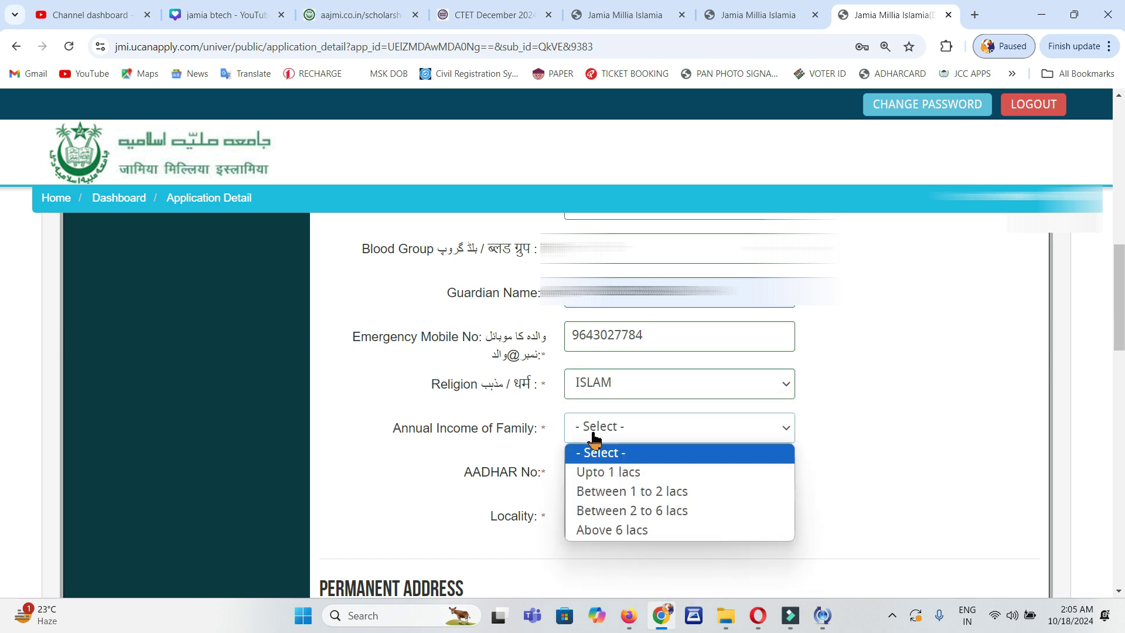
pyautogui.click(616, 492)
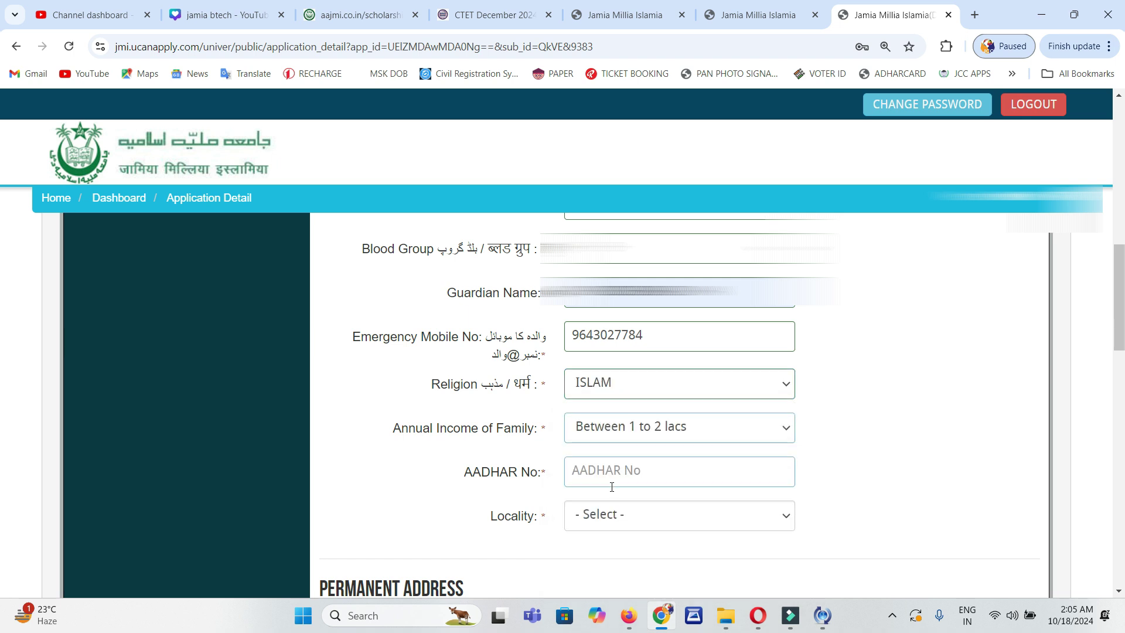
# Enter the applicant's Aadhaar number using the saved suggestion
pyautogui.click(606, 479)
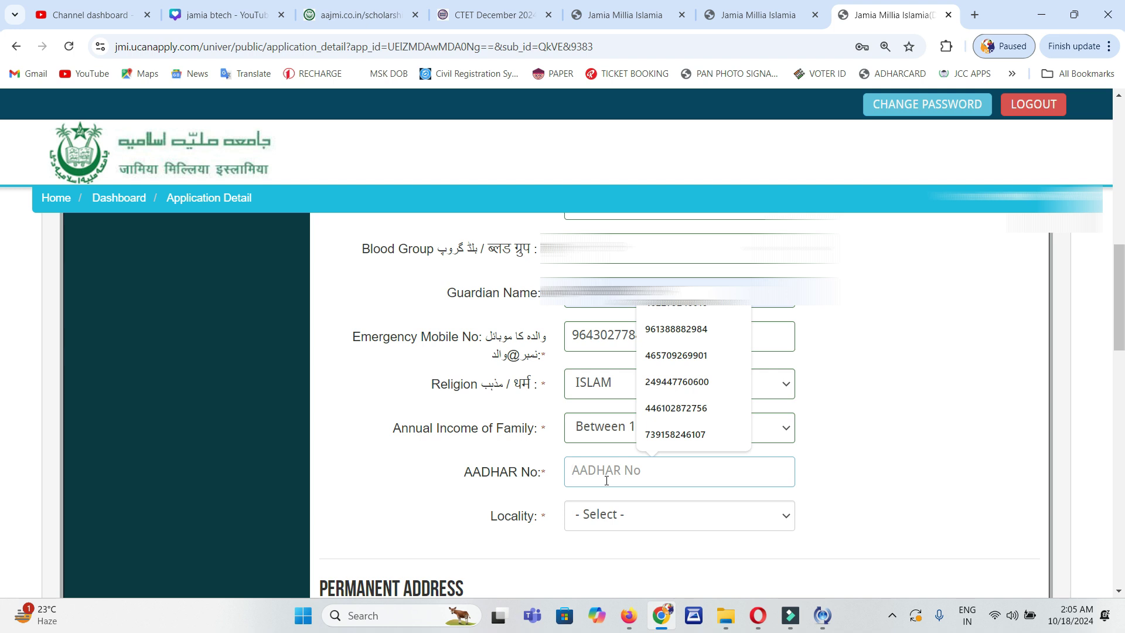
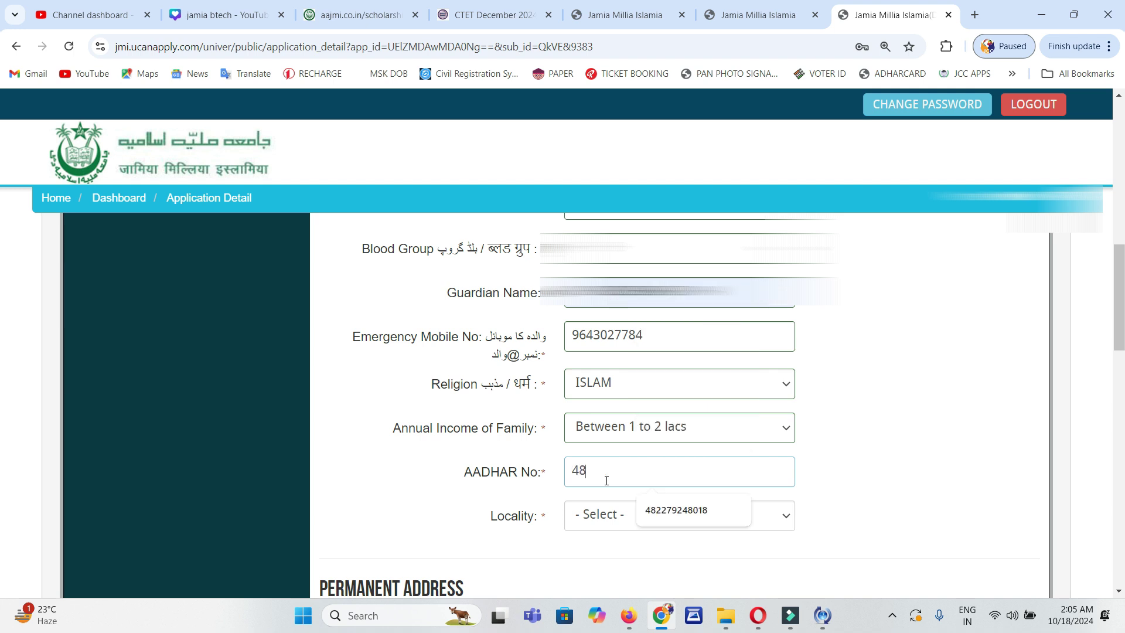
pyautogui.press('Escape')
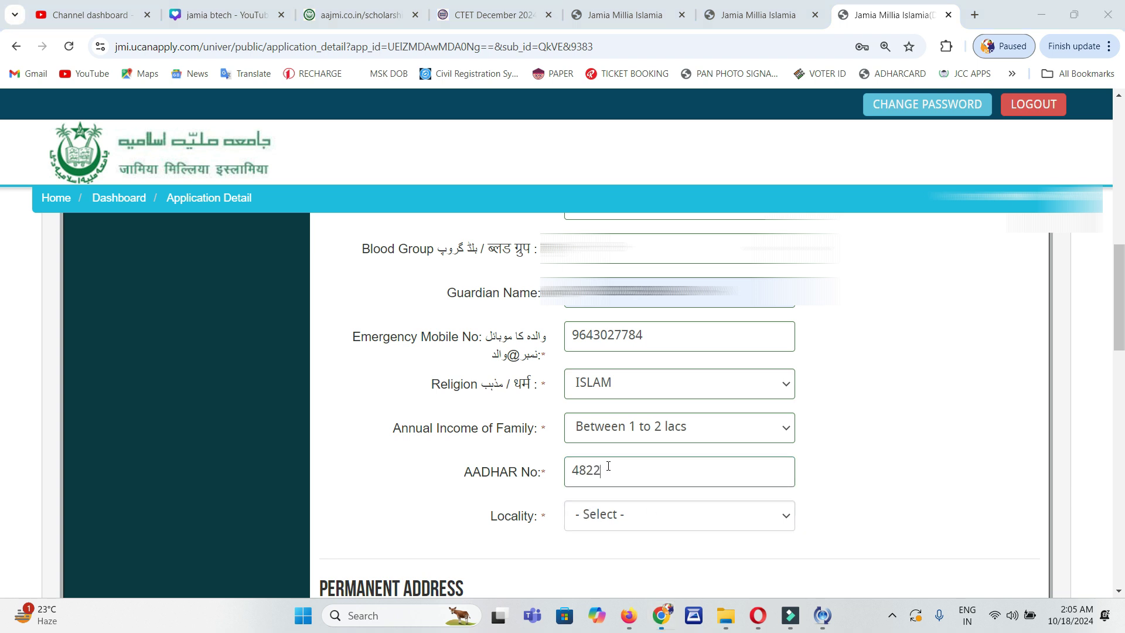
pyautogui.click(608, 466)
pyautogui.press('Escape')
pyautogui.click(614, 475)
pyautogui.click(645, 510)
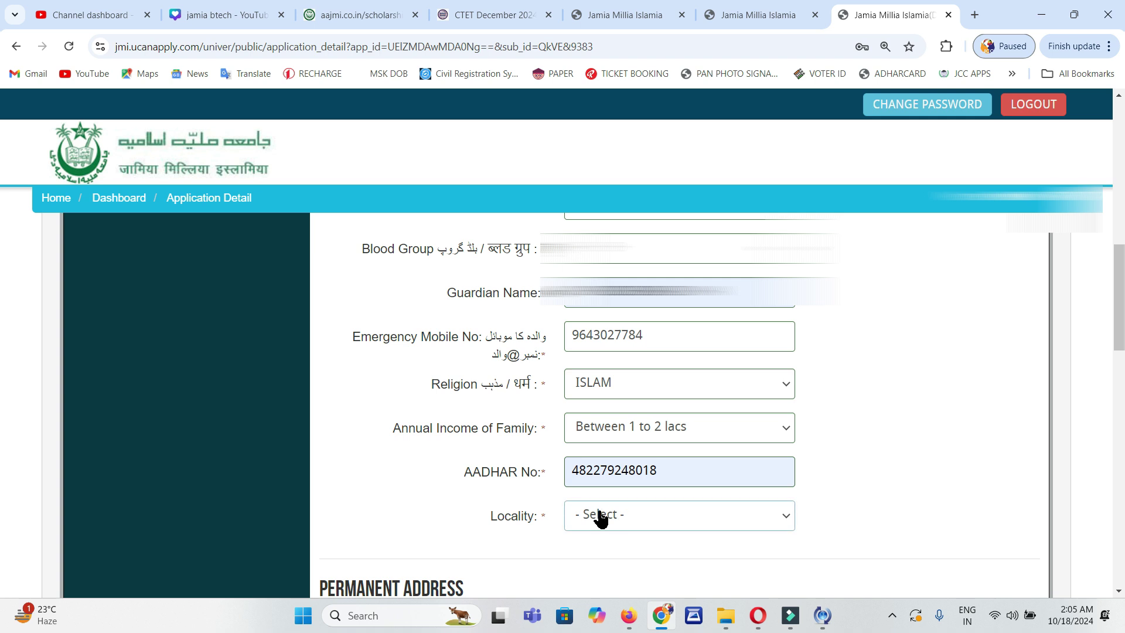
pyautogui.moveTo(1121, 342); pyautogui.dragTo(1120, 376)
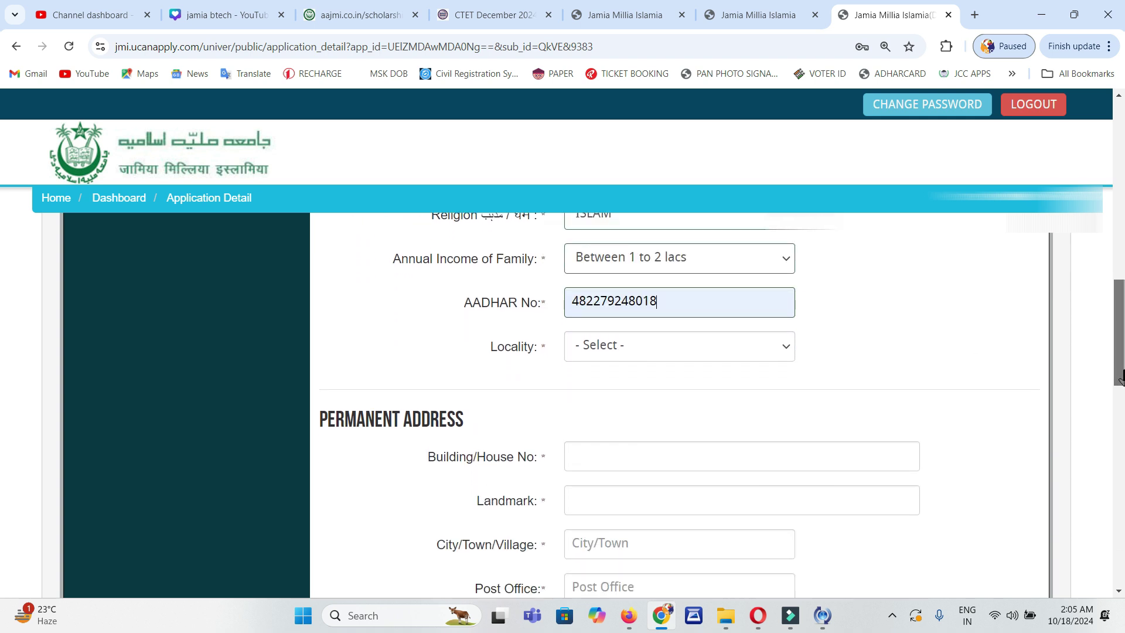
# Set the Locality to URBAN
pyautogui.click(664, 344)
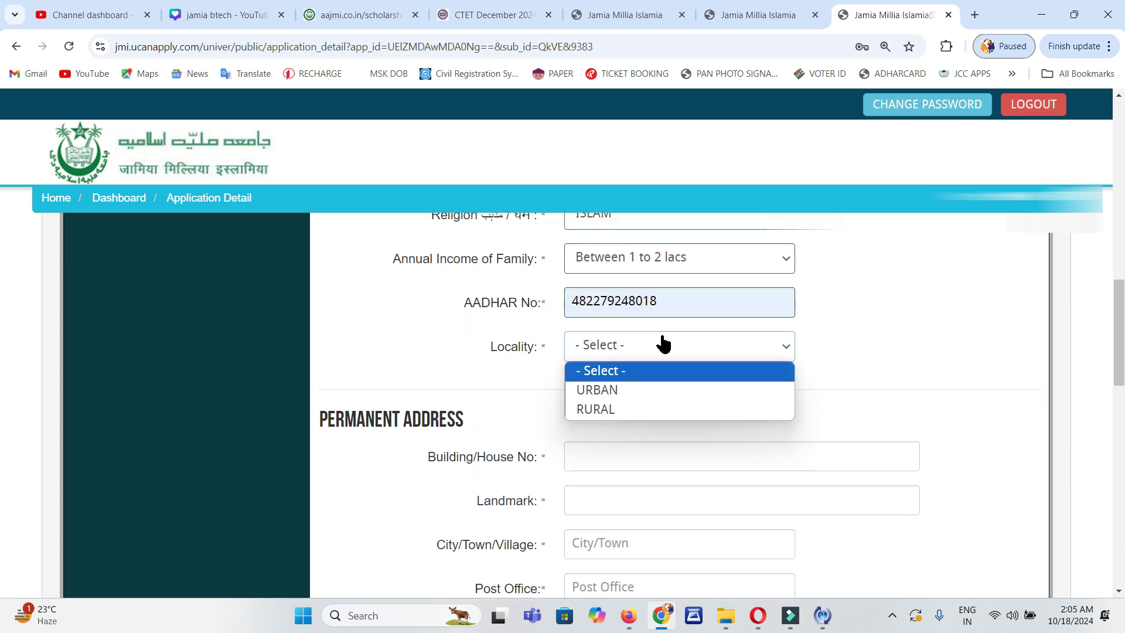
pyautogui.click(627, 391)
pyautogui.click(621, 449)
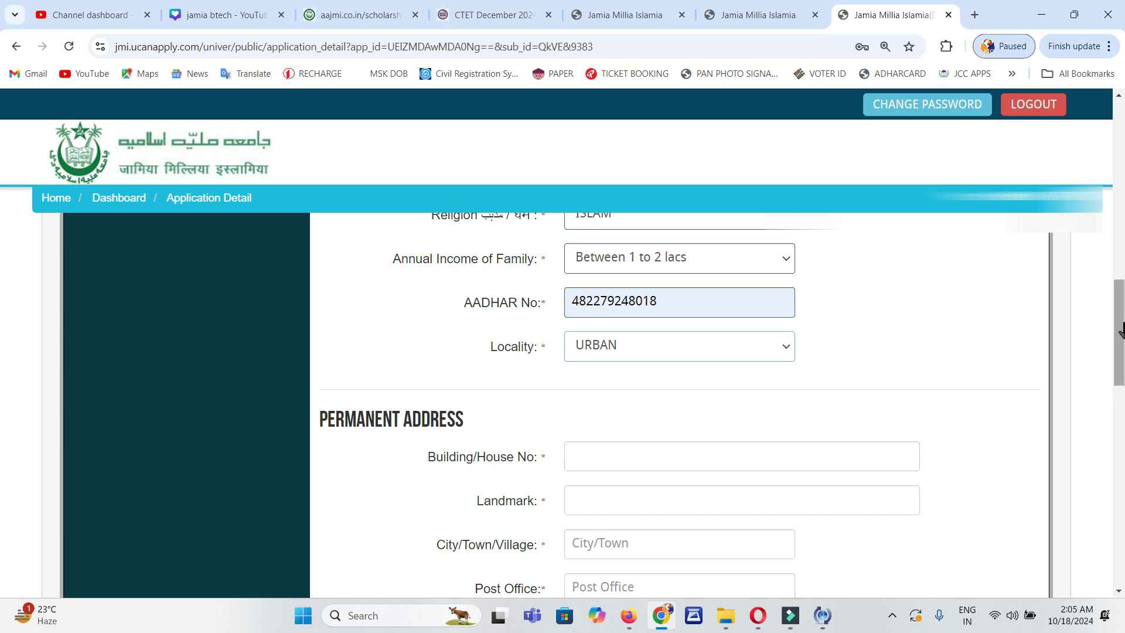
pyautogui.moveTo(1120, 337); pyautogui.dragTo(1121, 375)
# Fill in the permanent address house number and PIN code
pyautogui.click(641, 276)
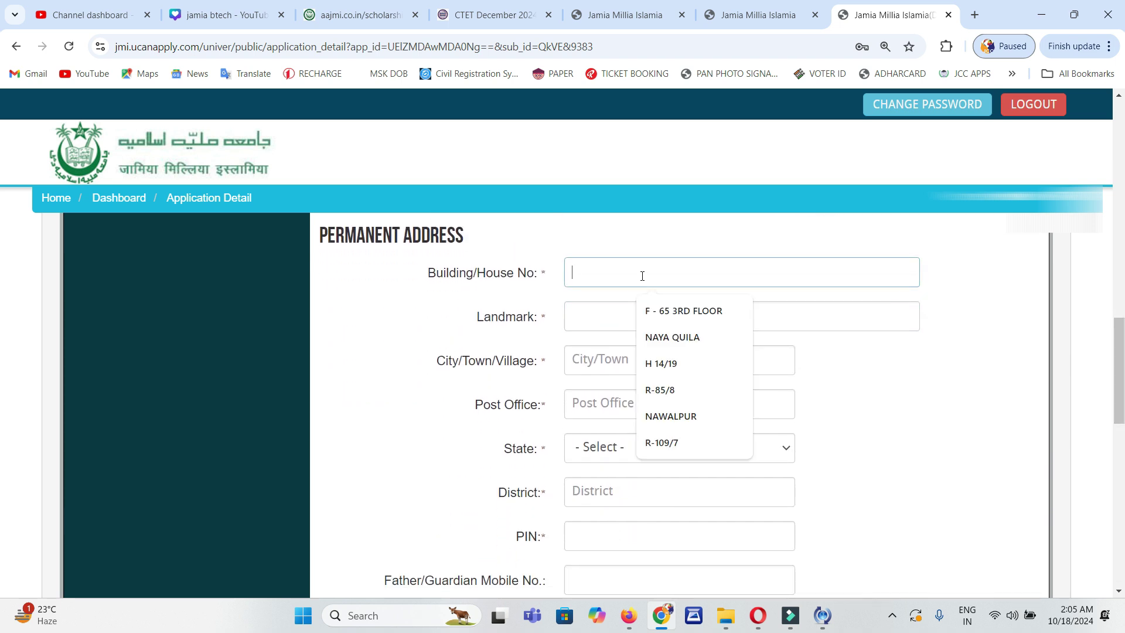
pyautogui.click(671, 391)
pyautogui.click(627, 315)
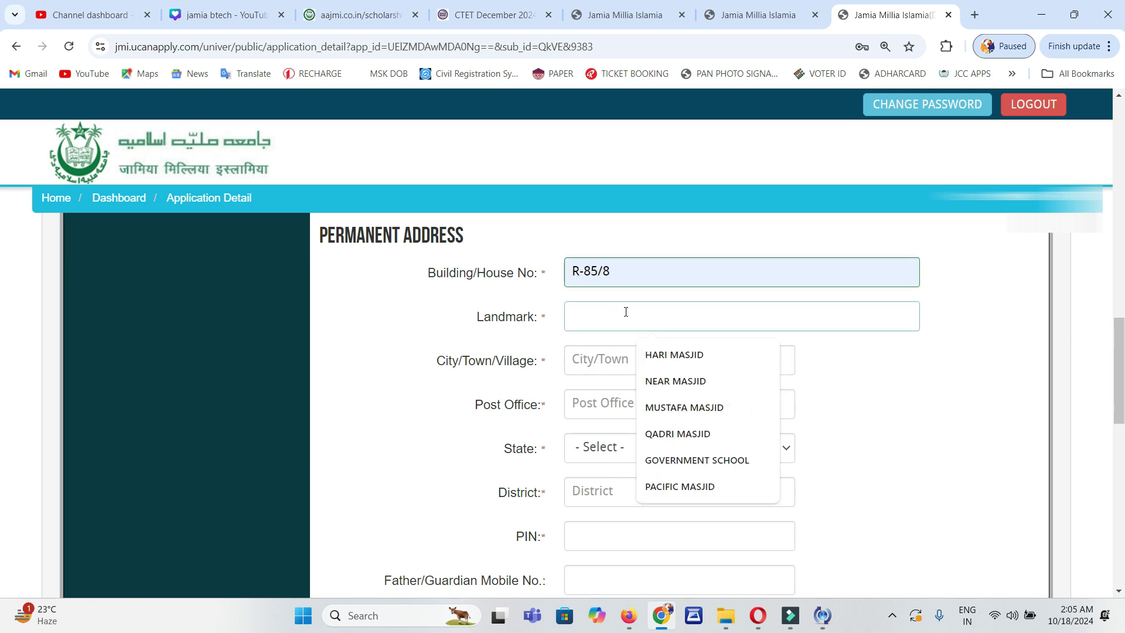
pyautogui.click(639, 275)
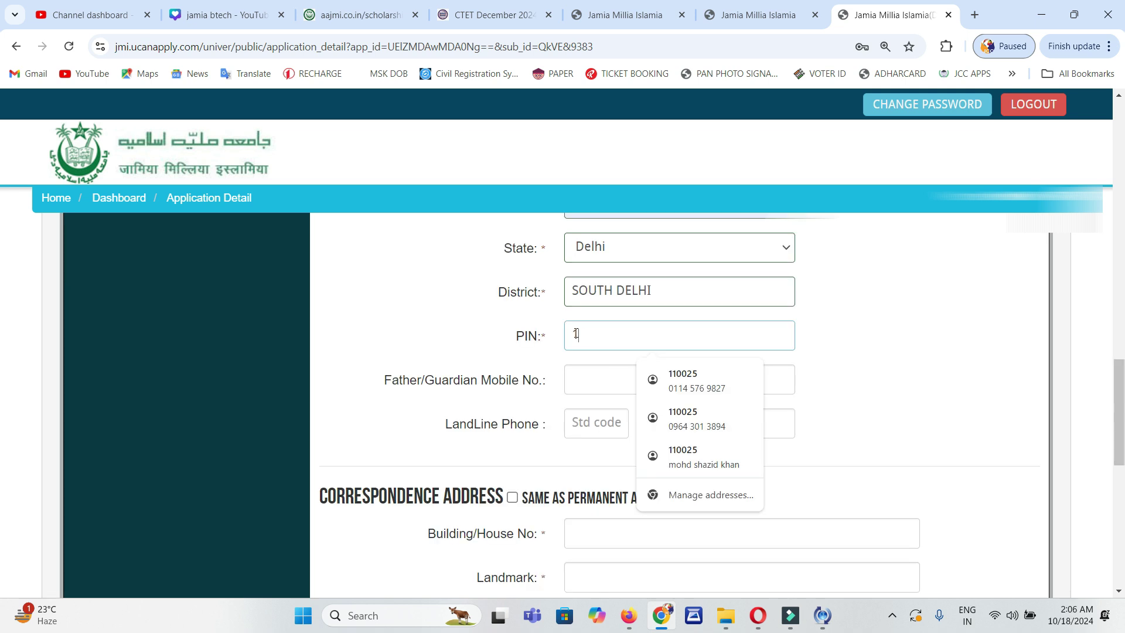
pyautogui.write('10002')
pyautogui.press('BackSpace')
pyautogui.press('BackSpace')
pyautogui.write('25')
# Enter the father/guardian mobile number from the saved suggestion
pyautogui.click(575, 378)
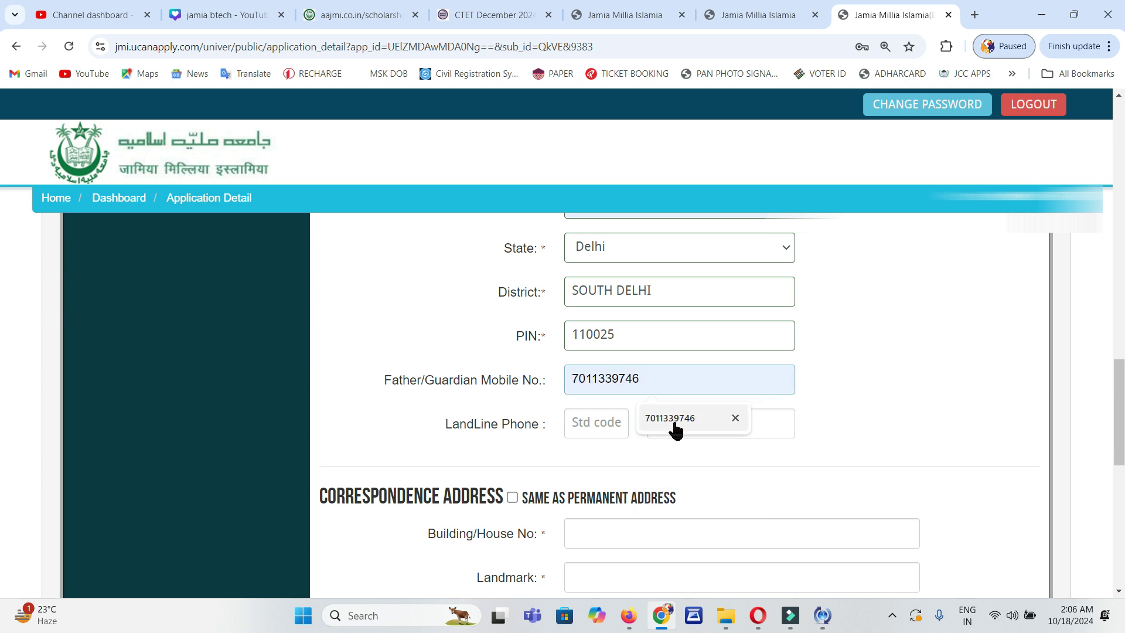
pyautogui.click(674, 423)
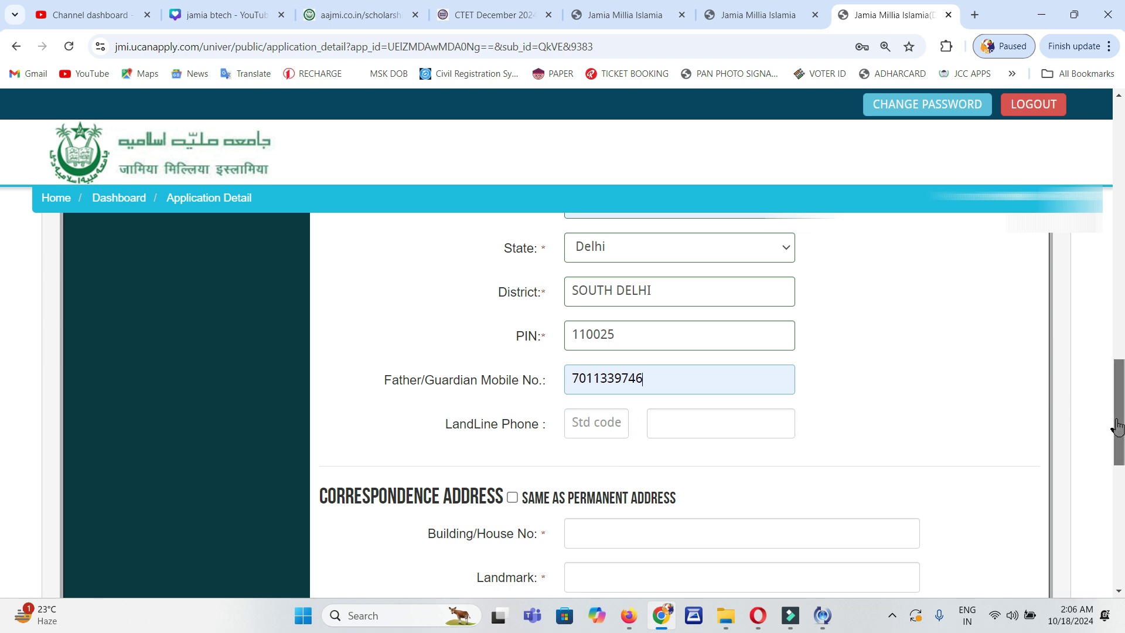
pyautogui.moveTo(1115, 422); pyautogui.dragTo(1117, 457)
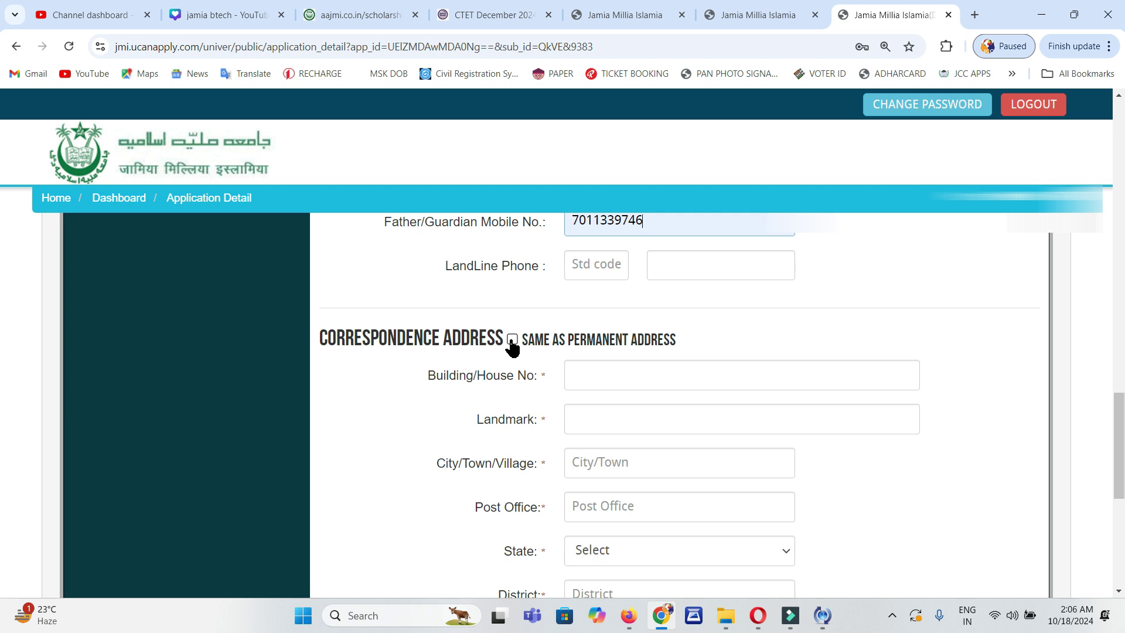
# Tick 'Same as permanent address' and save the application details
pyautogui.click(512, 340)
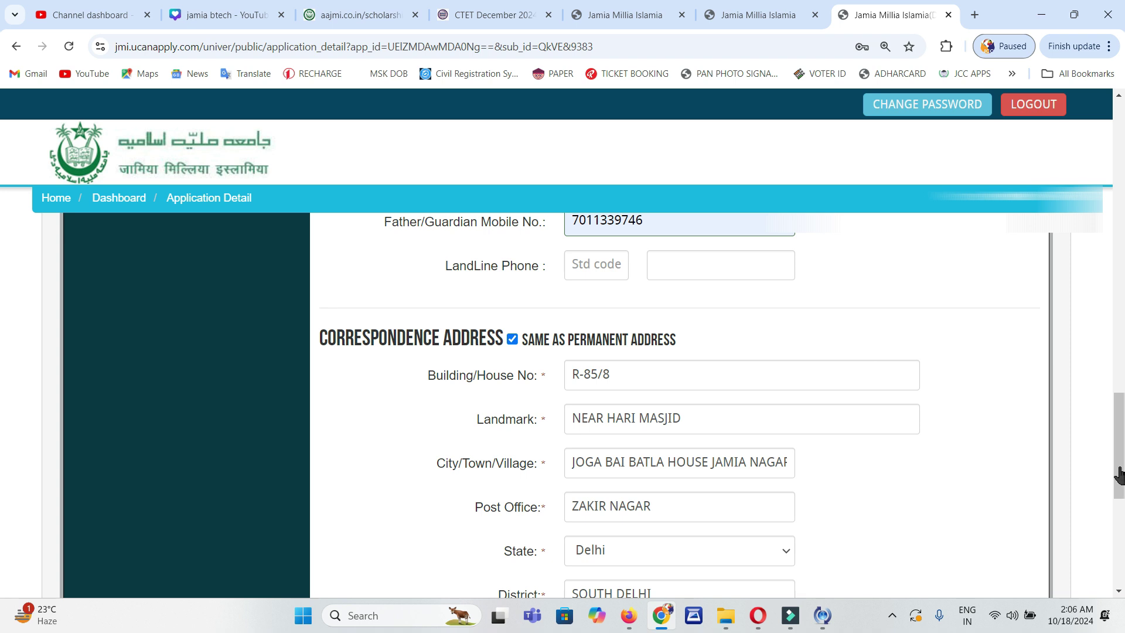
pyautogui.moveTo(1118, 474); pyautogui.dragTo(1116, 571)
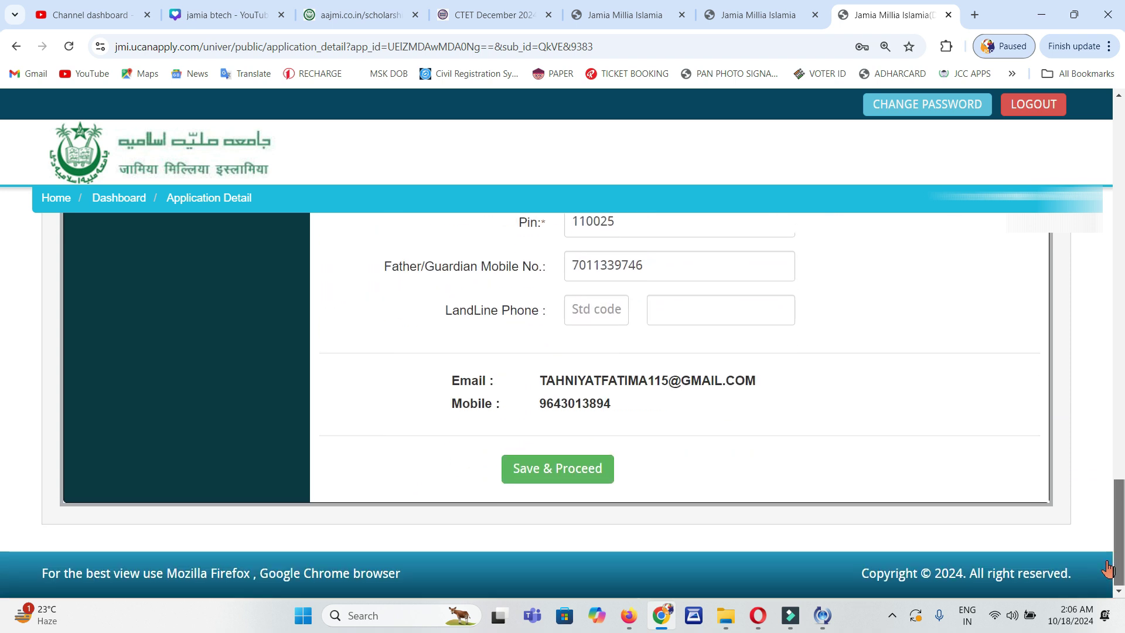
pyautogui.click(586, 482)
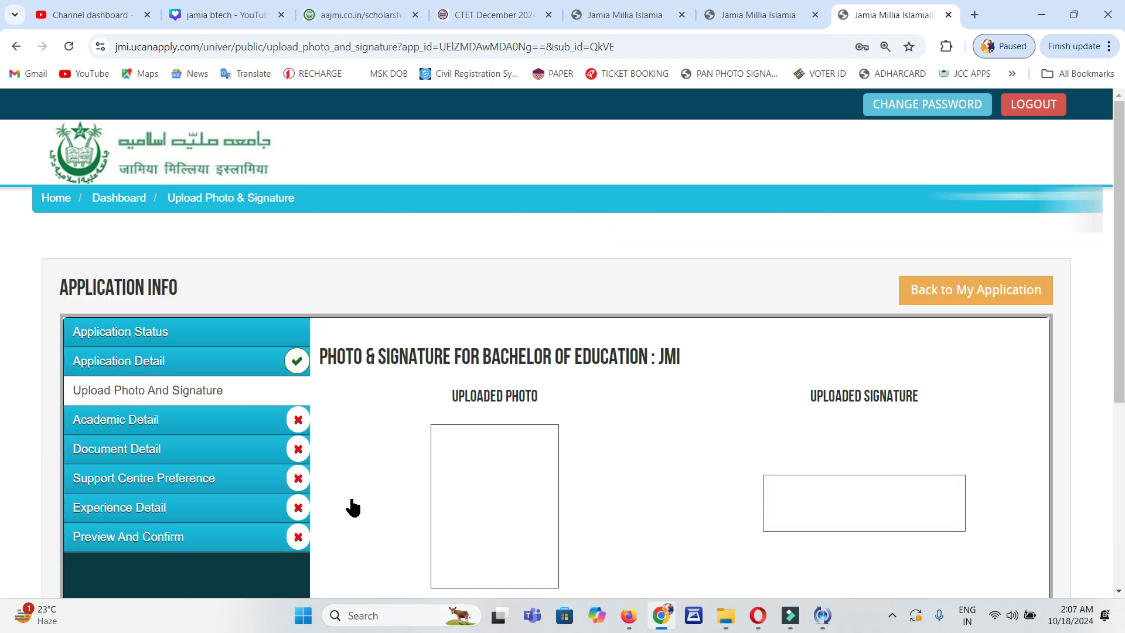
# Upload TSK SIGNATURE.jpg as the signature and save the photo-and-signature page
pyautogui.moveTo(1118, 383); pyautogui.dragTo(1117, 457)
pyautogui.click(402, 496)
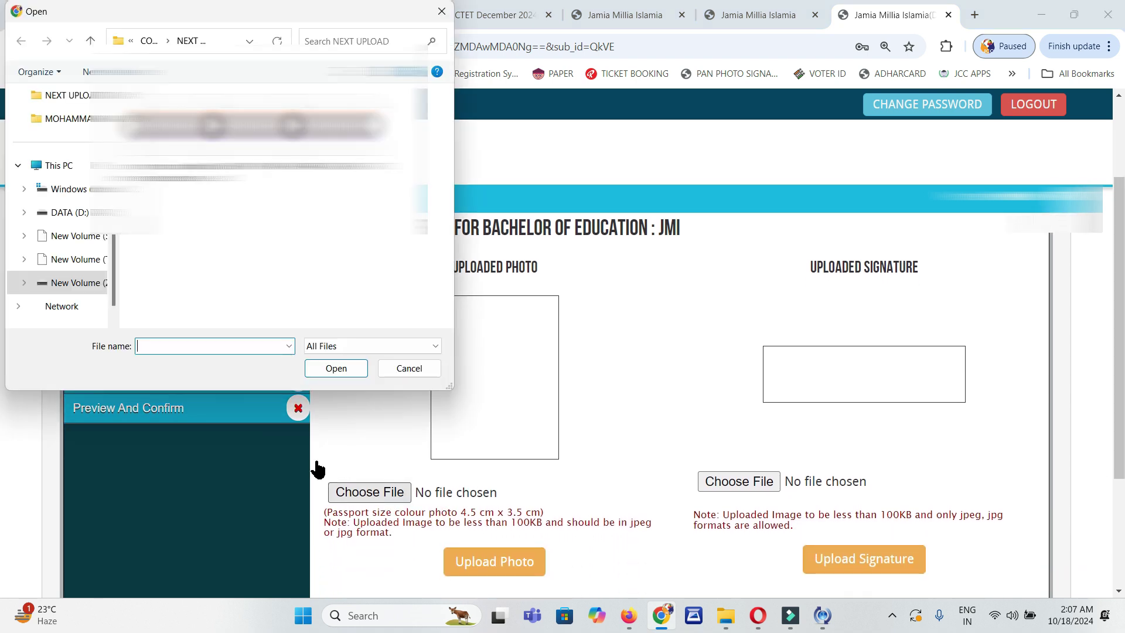
pyautogui.click(65, 235)
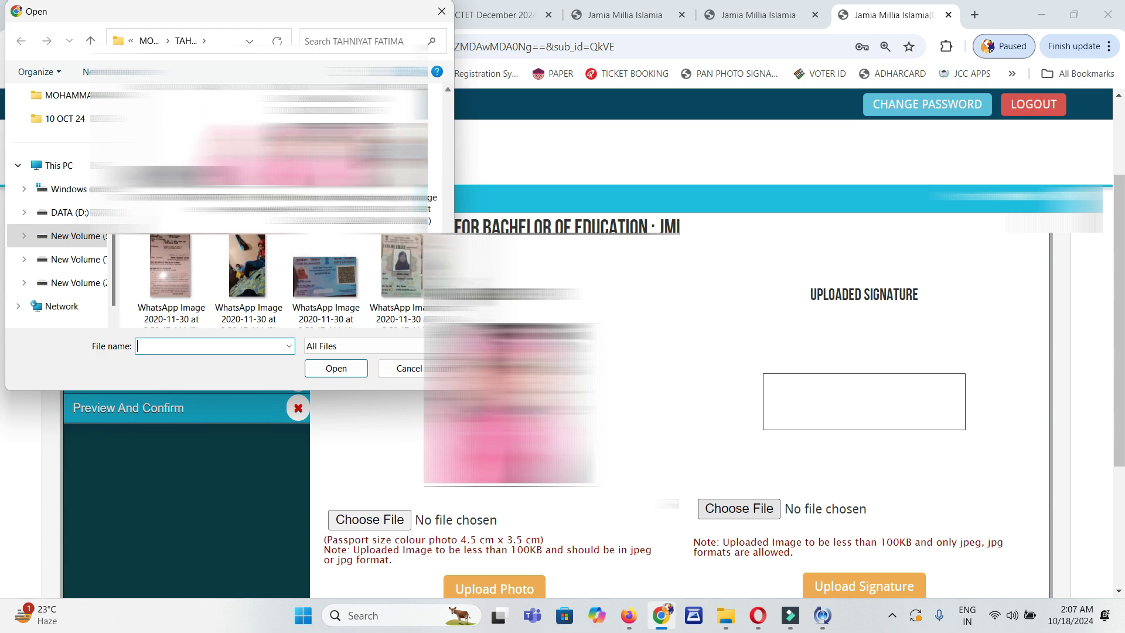
pyautogui.click(170, 144)
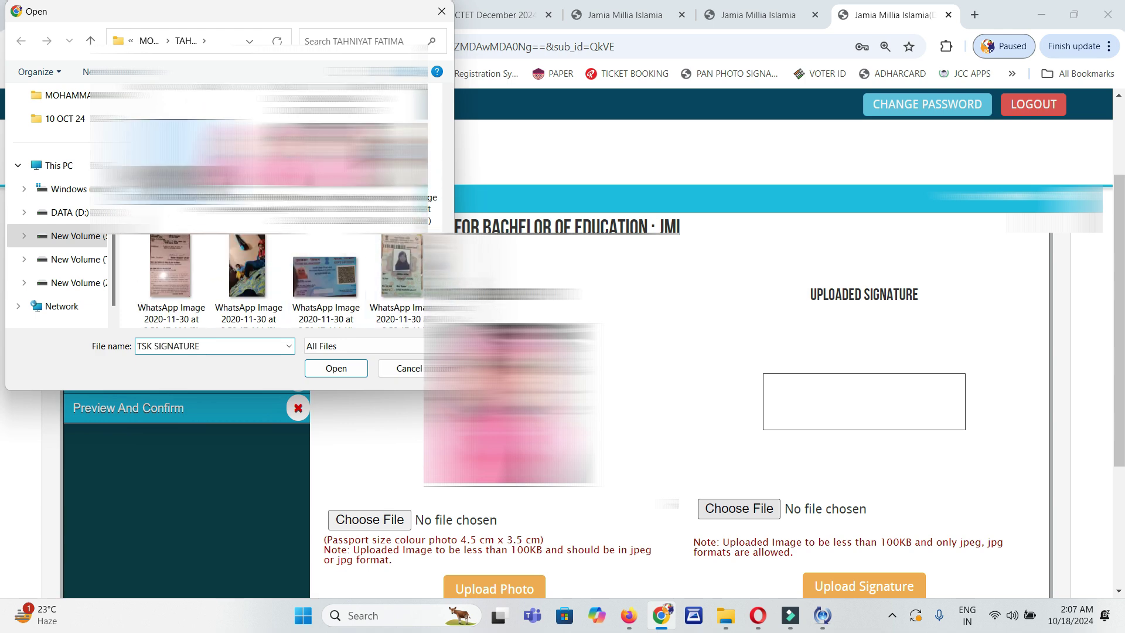
pyautogui.click(321, 369)
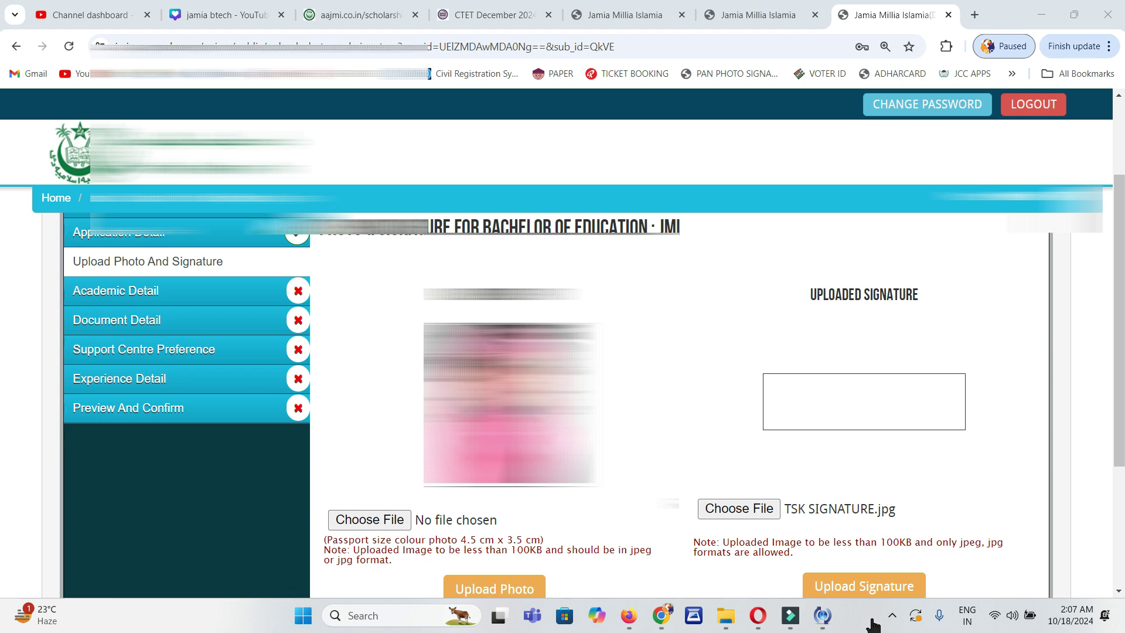
pyautogui.click(871, 591)
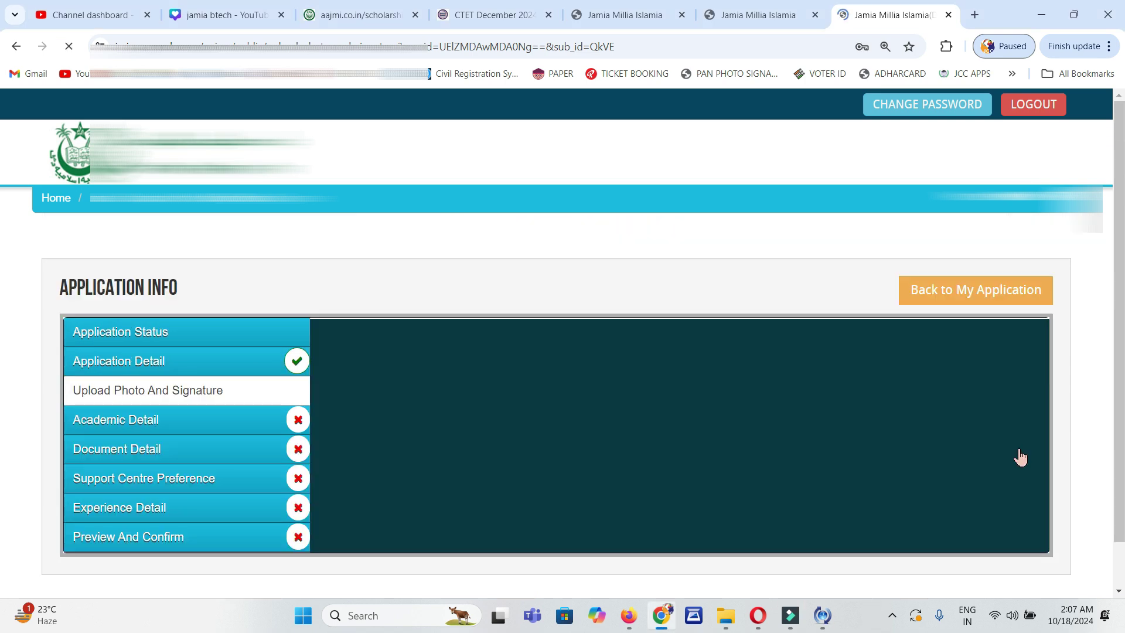
pyautogui.moveTo(1118, 365)
pyautogui.mouseDown()
pyautogui.moveTo(1120, 491)
pyautogui.moveTo(1108, 489)
pyautogui.mouseUp()
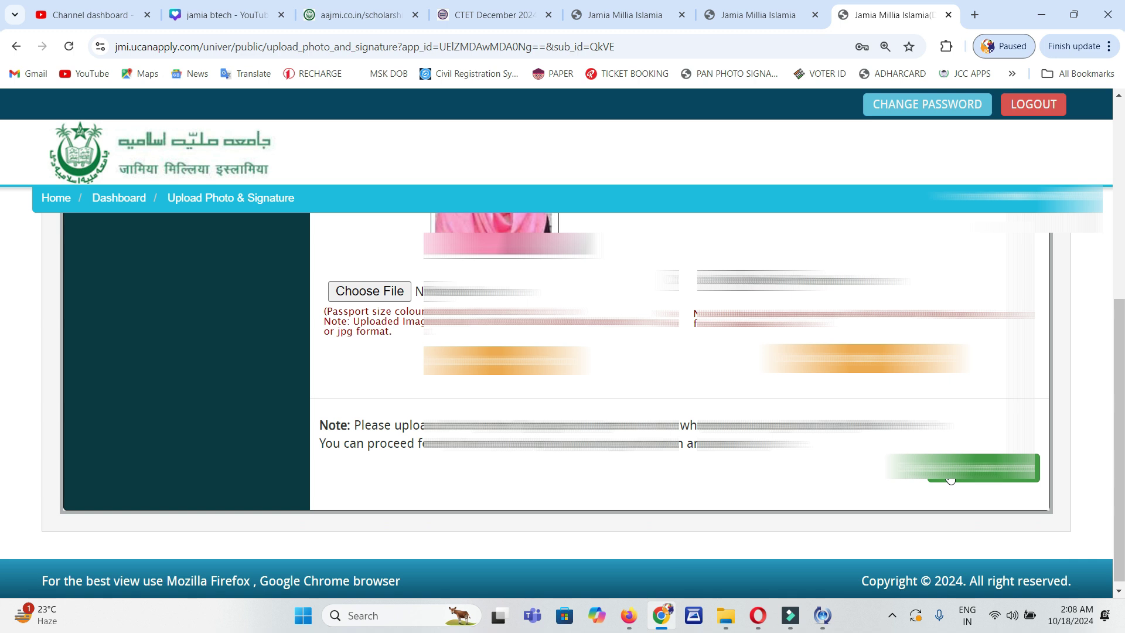
pyautogui.click(950, 479)
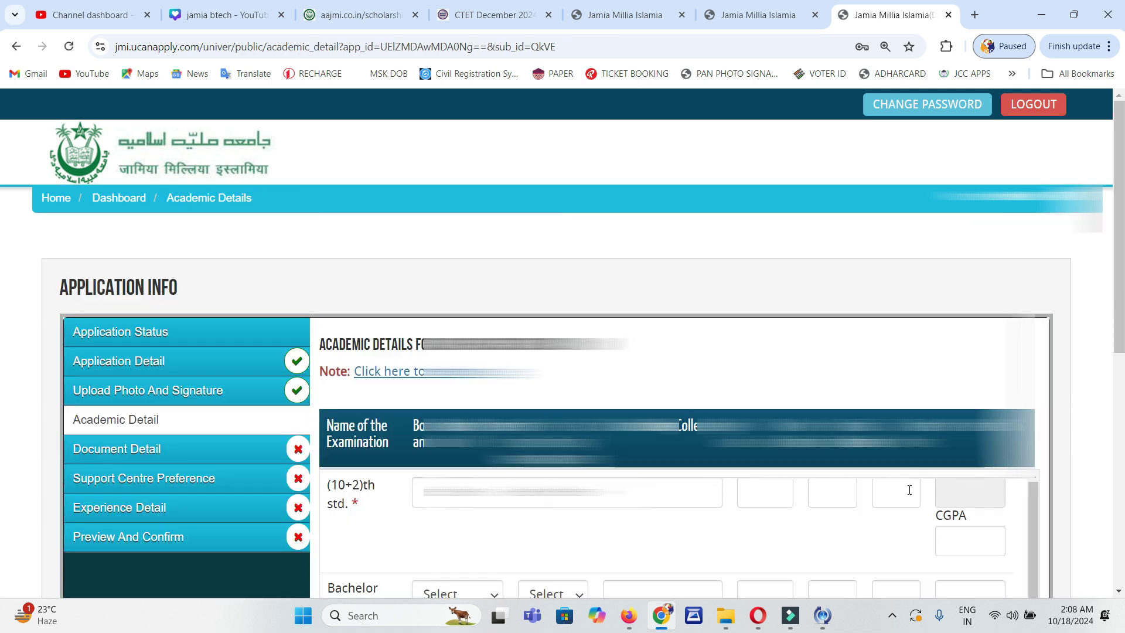
# Choose the board for the (10+2)th std. row in the academic details table
pyautogui.moveTo(1117, 346); pyautogui.dragTo(1119, 461)
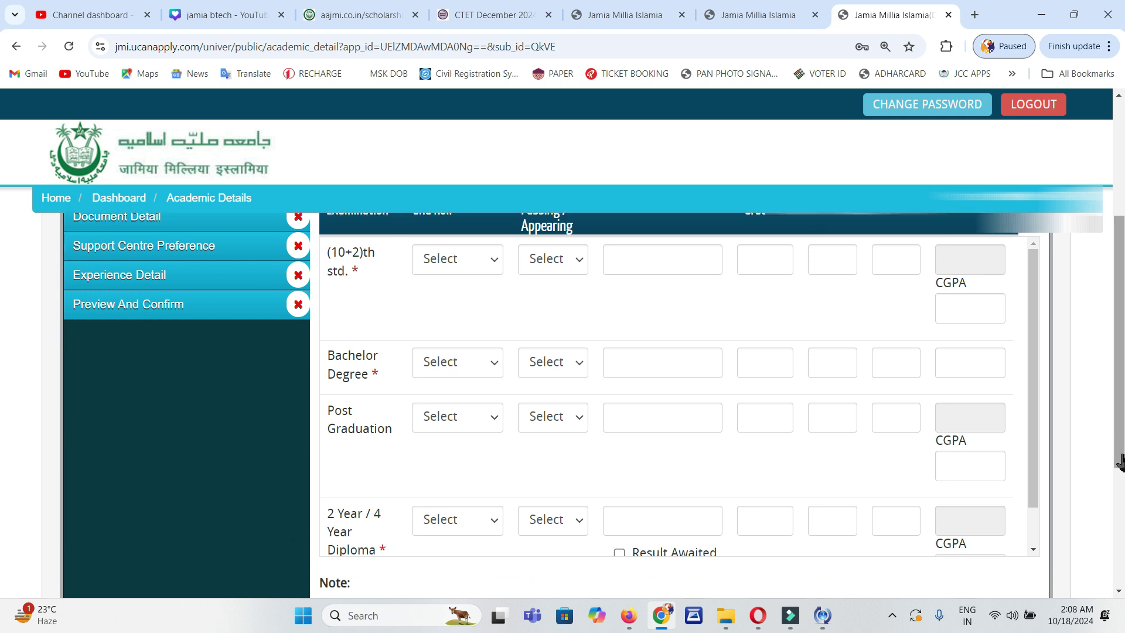
pyautogui.moveTo(1120, 427); pyautogui.dragTo(1121, 475)
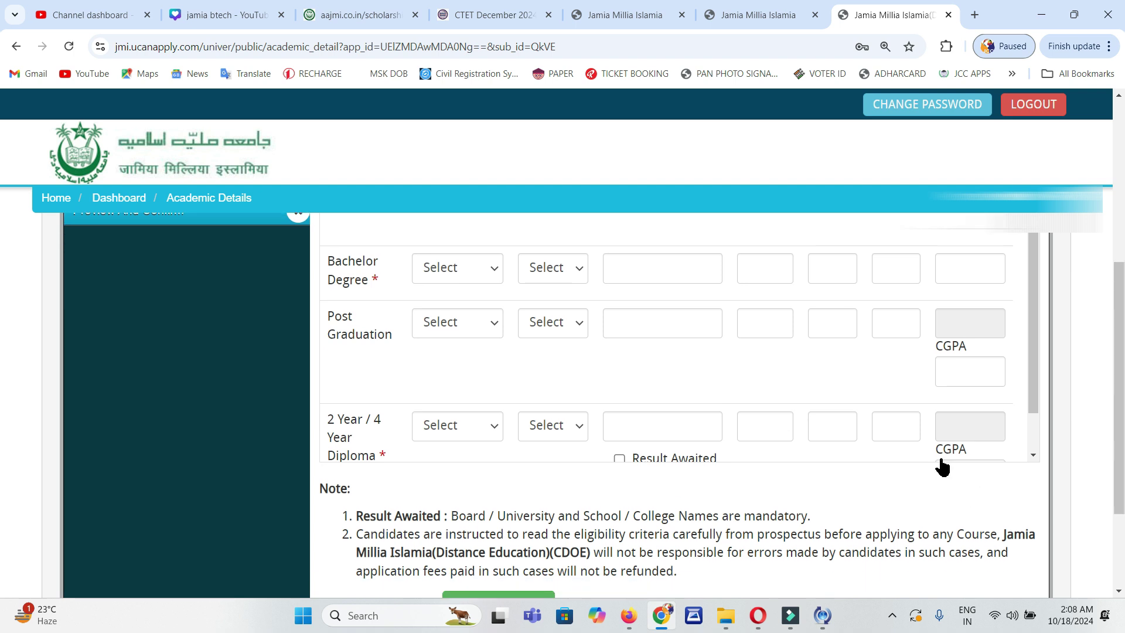
pyautogui.moveTo(1032, 410); pyautogui.dragTo(1044, 362)
pyautogui.moveTo(1118, 378); pyautogui.dragTo(1119, 325)
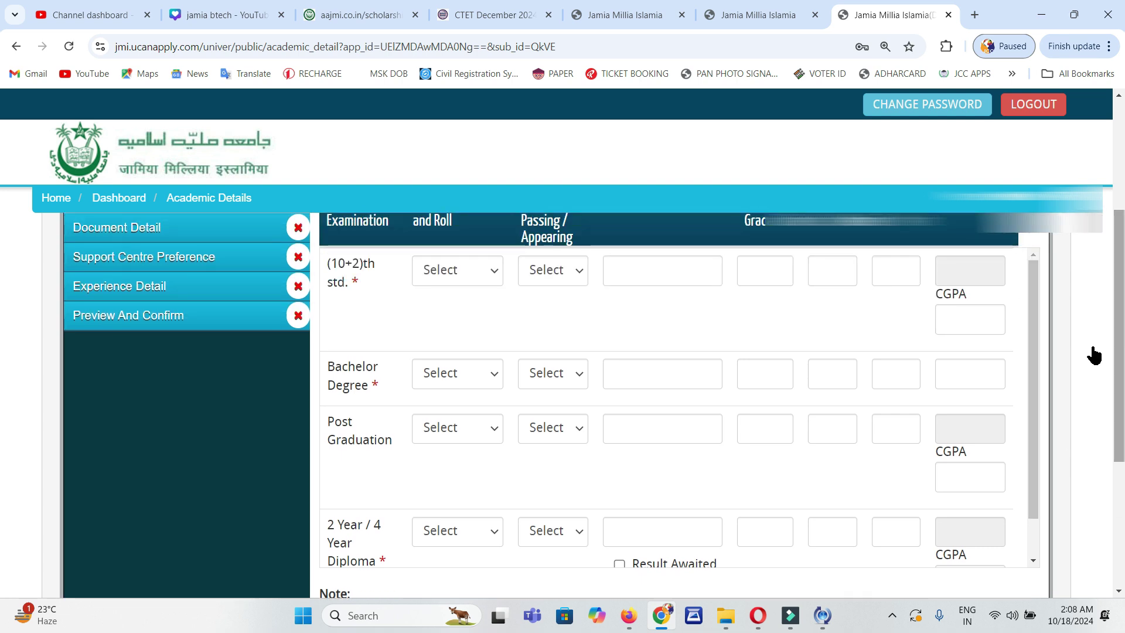
pyautogui.click(463, 272)
pyautogui.scroll(-6, 509, 459)
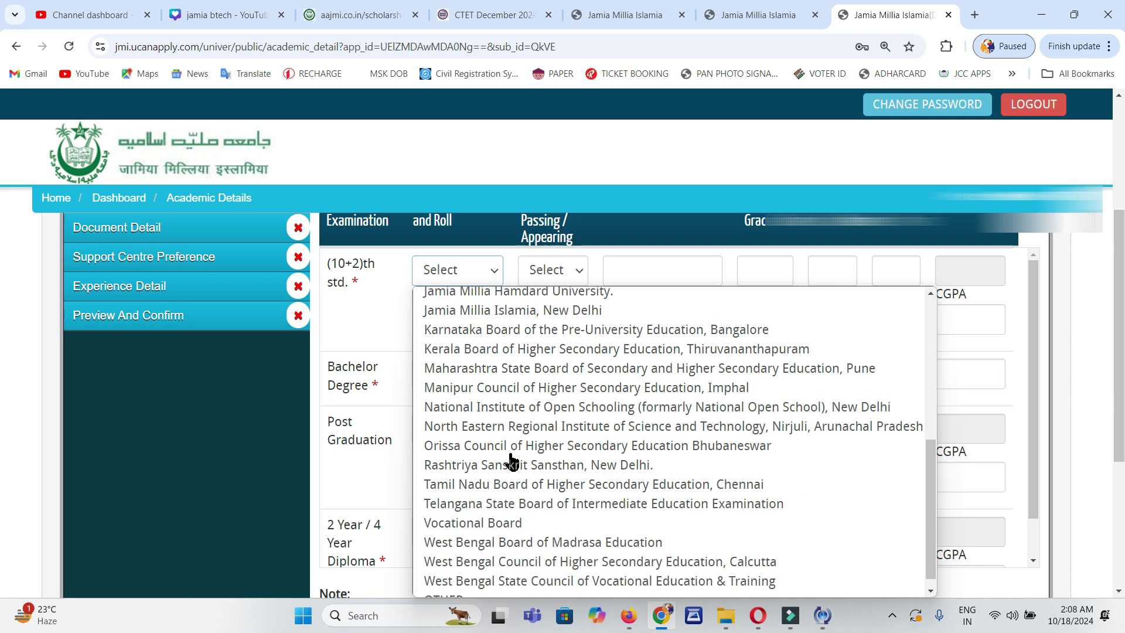
pyautogui.click(457, 587)
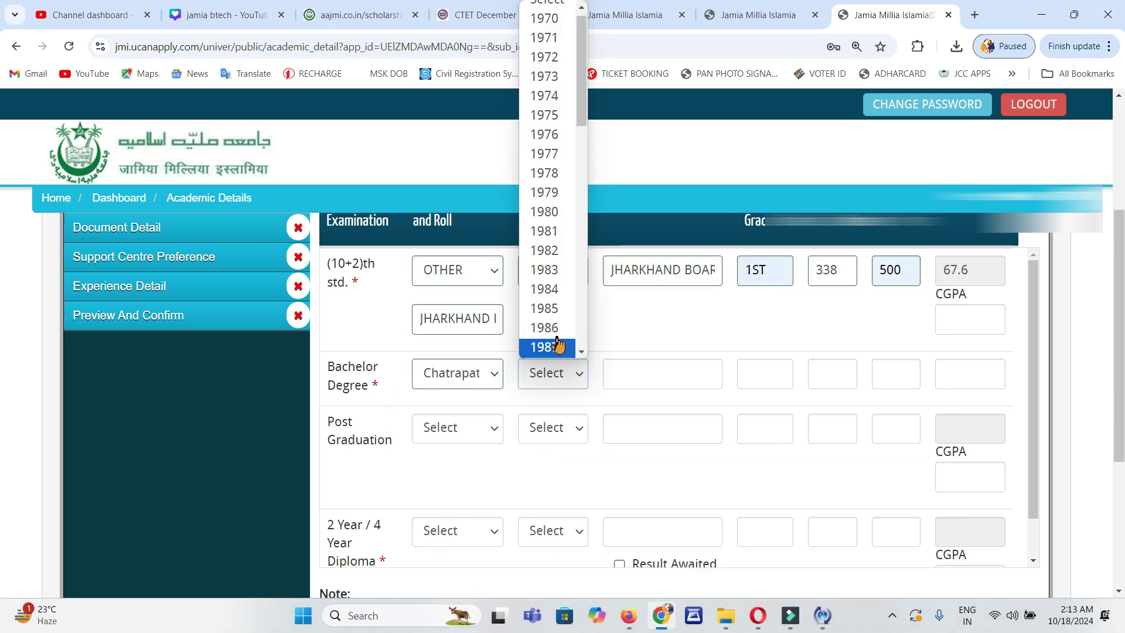
pyautogui.scroll(-10, 545, 347)
# Set the Bachelor Degree passing year to 2019 and type 'SRIR' as its board
pyautogui.click(560, 258)
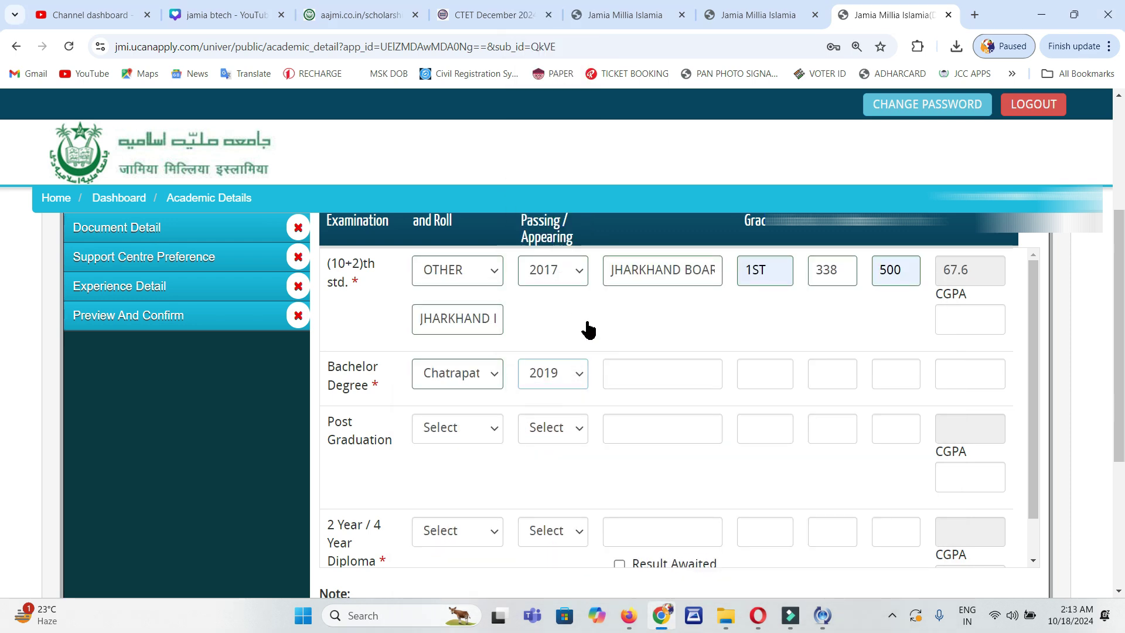
pyautogui.click(628, 382)
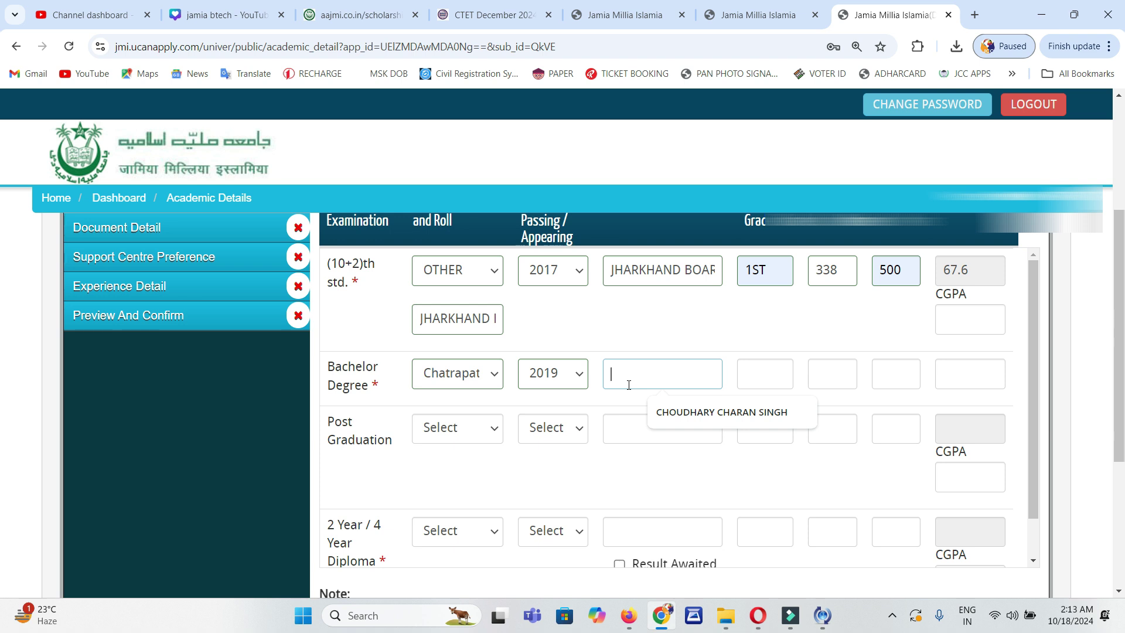
pyautogui.write('SRI')
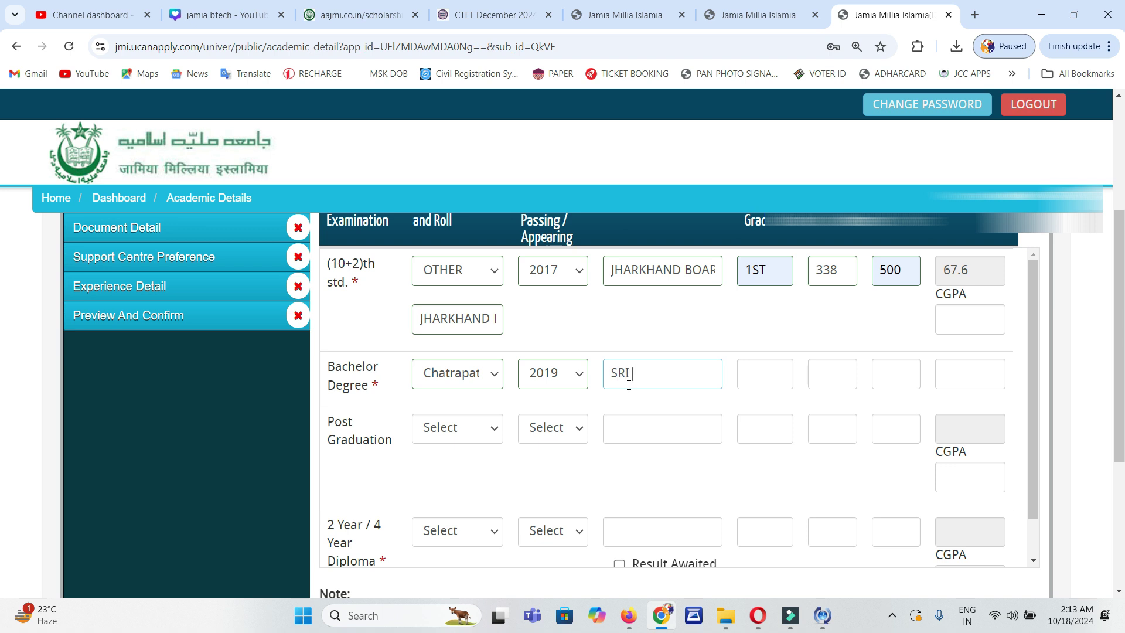
pyautogui.write('R')
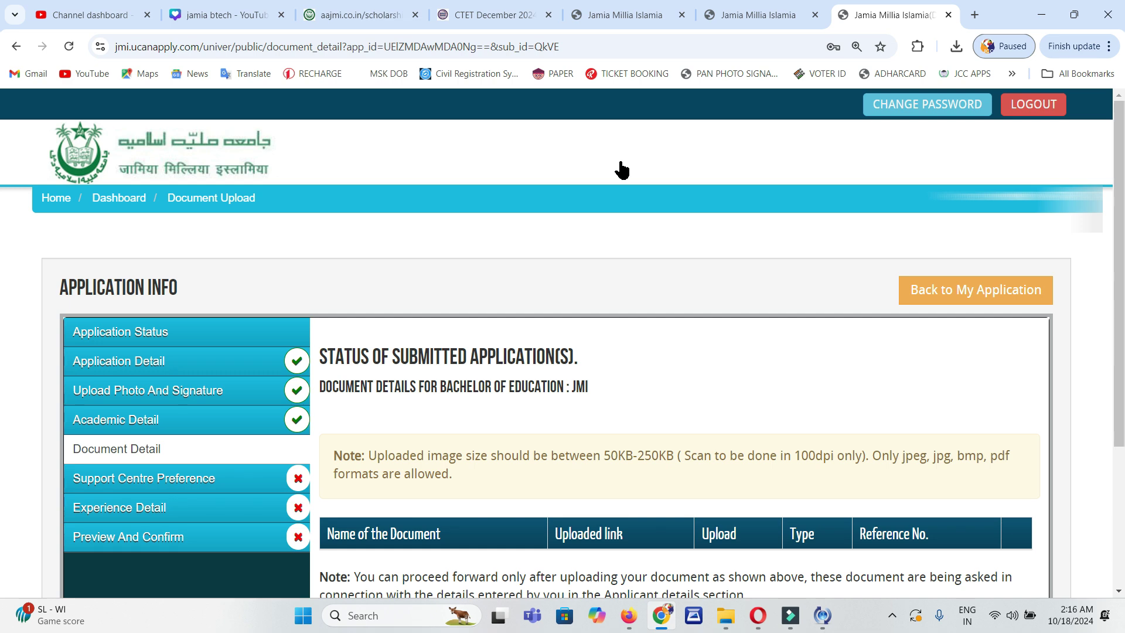
# Save Document Detail and the Support Centre Preference to reach Experience Detail
pyautogui.moveTo(1120, 387); pyautogui.dragTo(1121, 509)
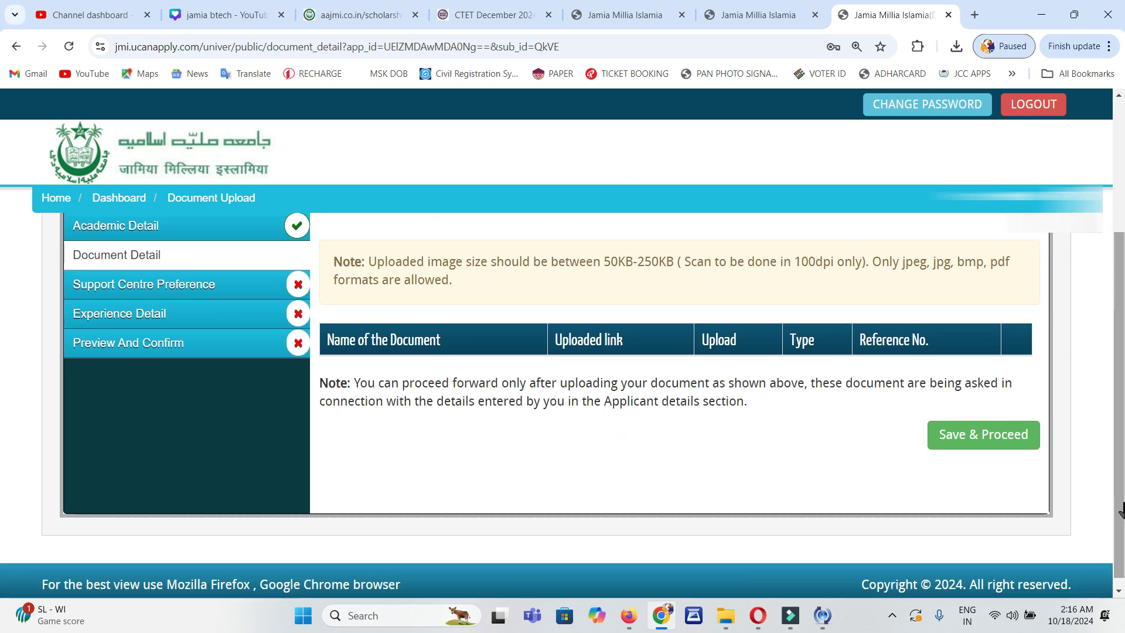
pyautogui.click(992, 434)
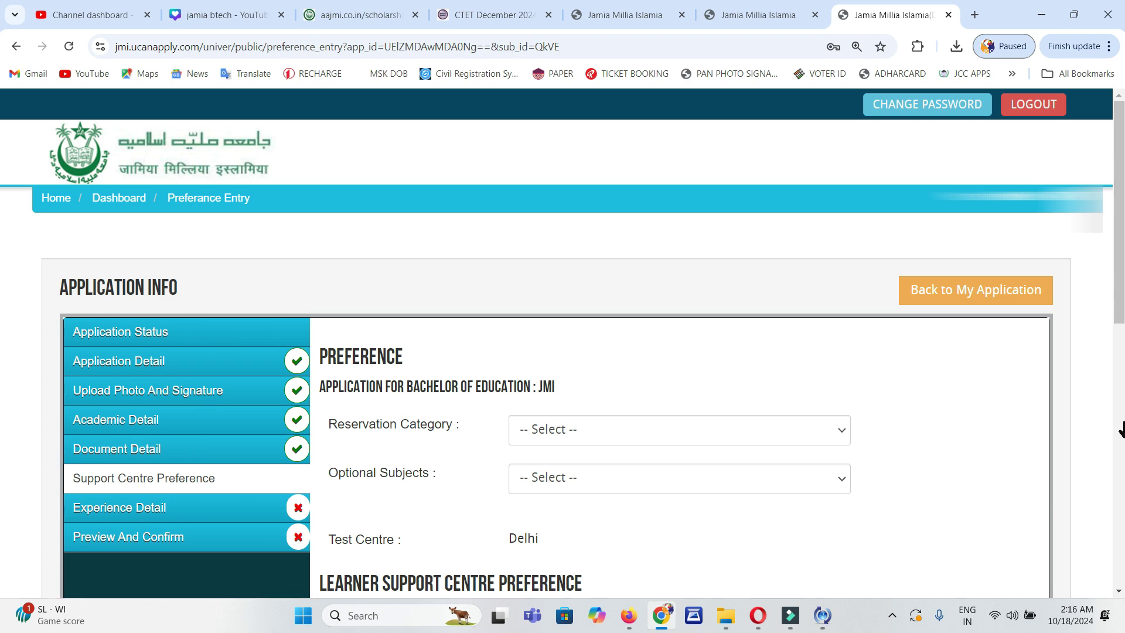
pyautogui.moveTo(1118, 321); pyautogui.dragTo(1119, 363)
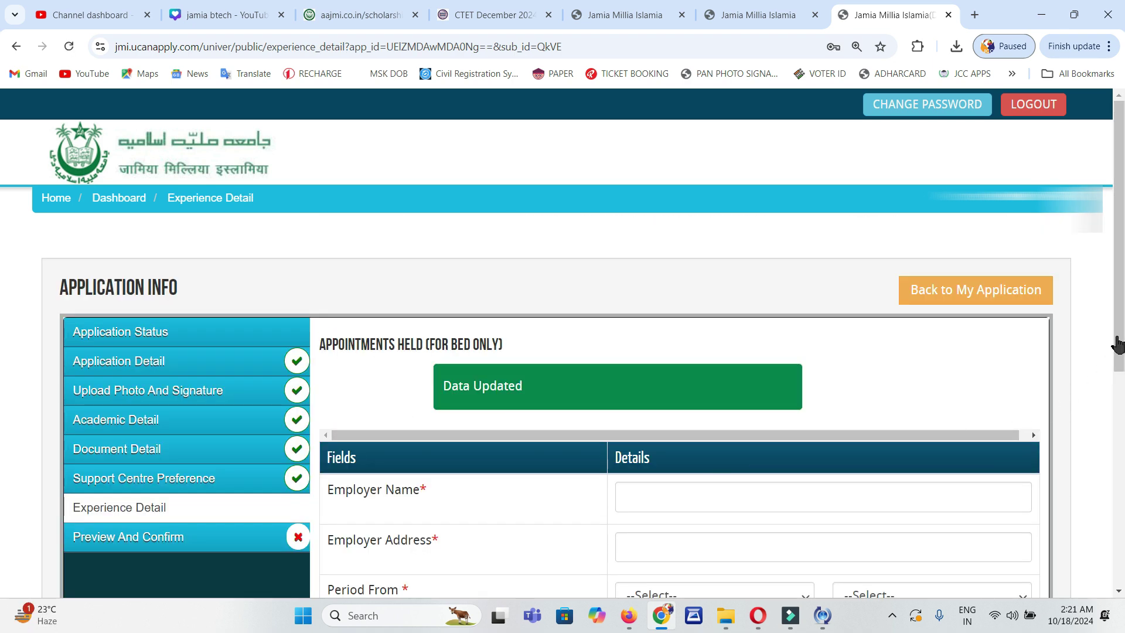
pyautogui.moveTo(1120, 317); pyautogui.dragTo(1121, 393)
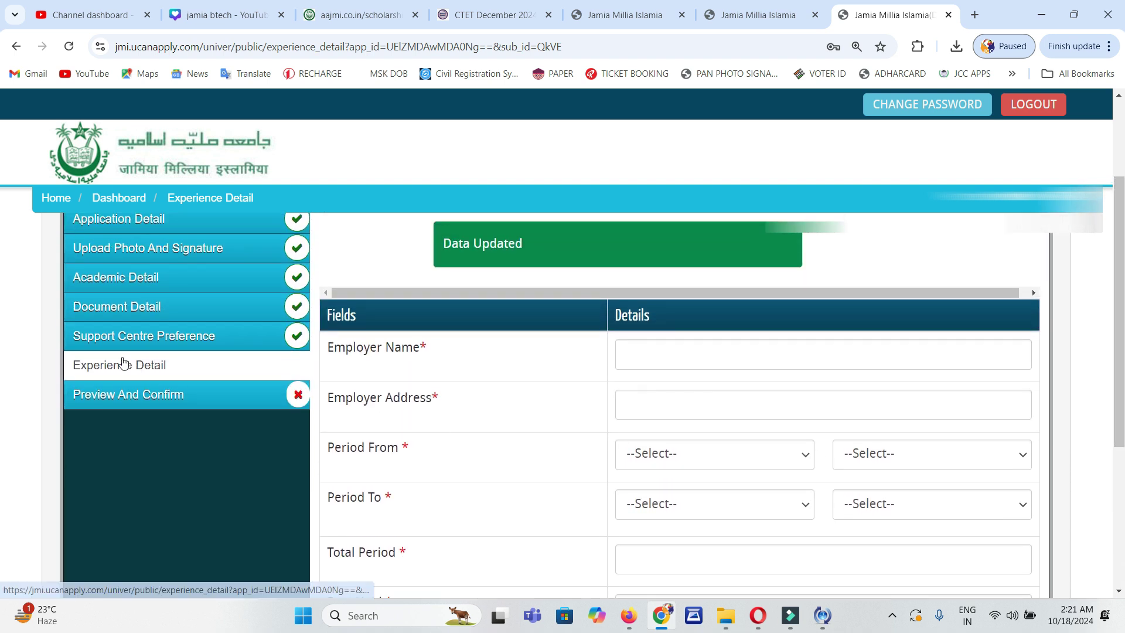
pyautogui.scroll(-2, 715, 258)
pyautogui.click(715, 258)
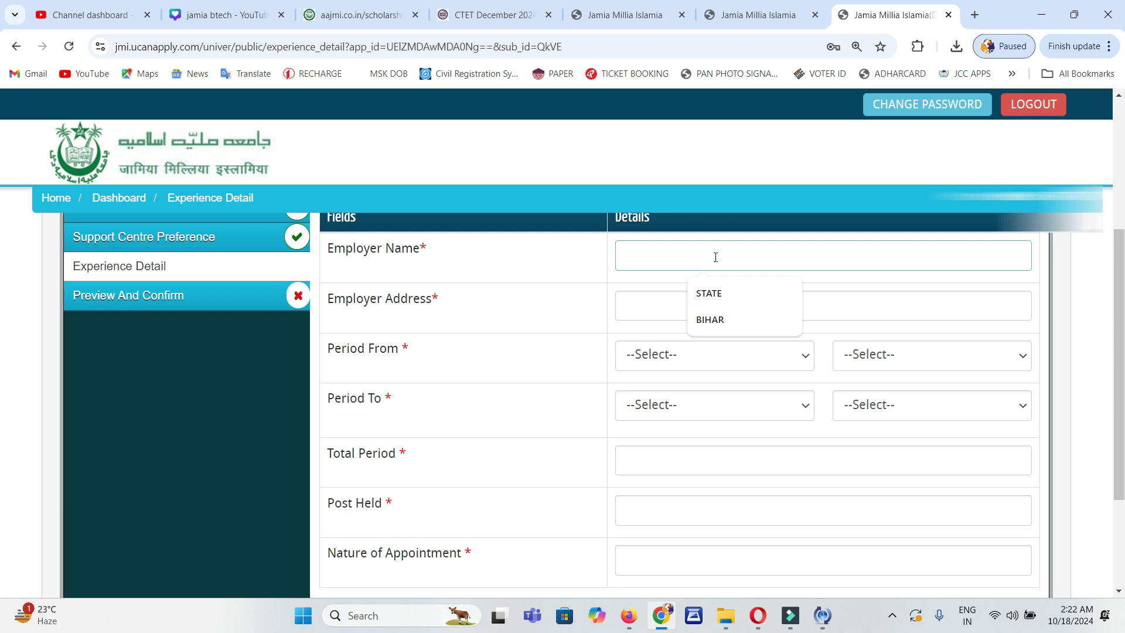
# Enter the employer name and the employer's address
pyautogui.write('TAH')
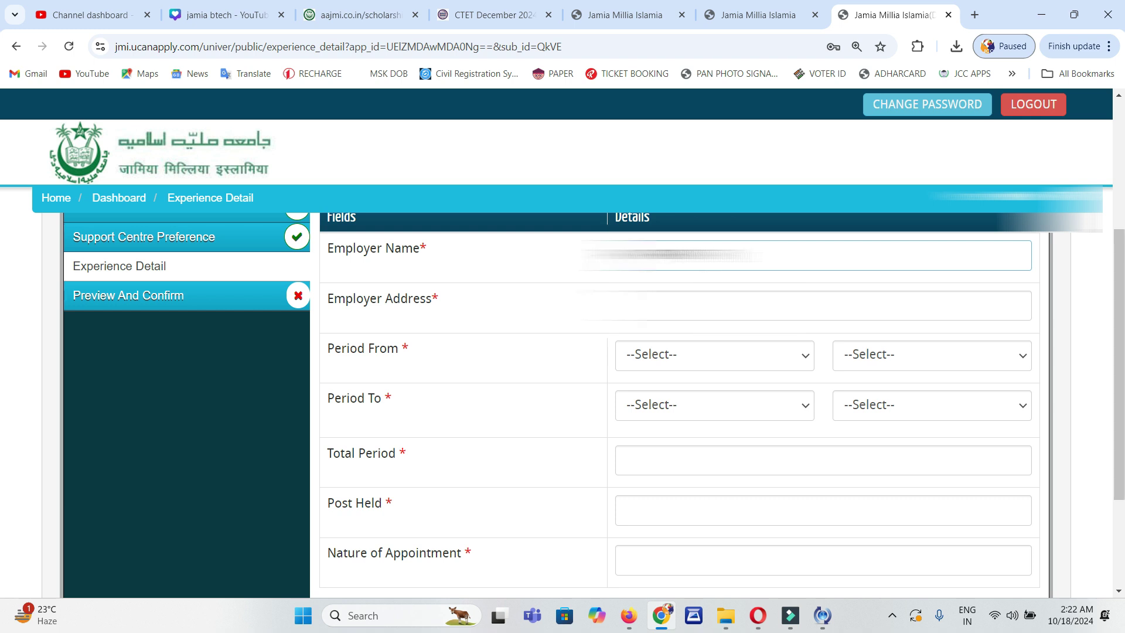
pyautogui.write('I')
pyautogui.click(808, 306)
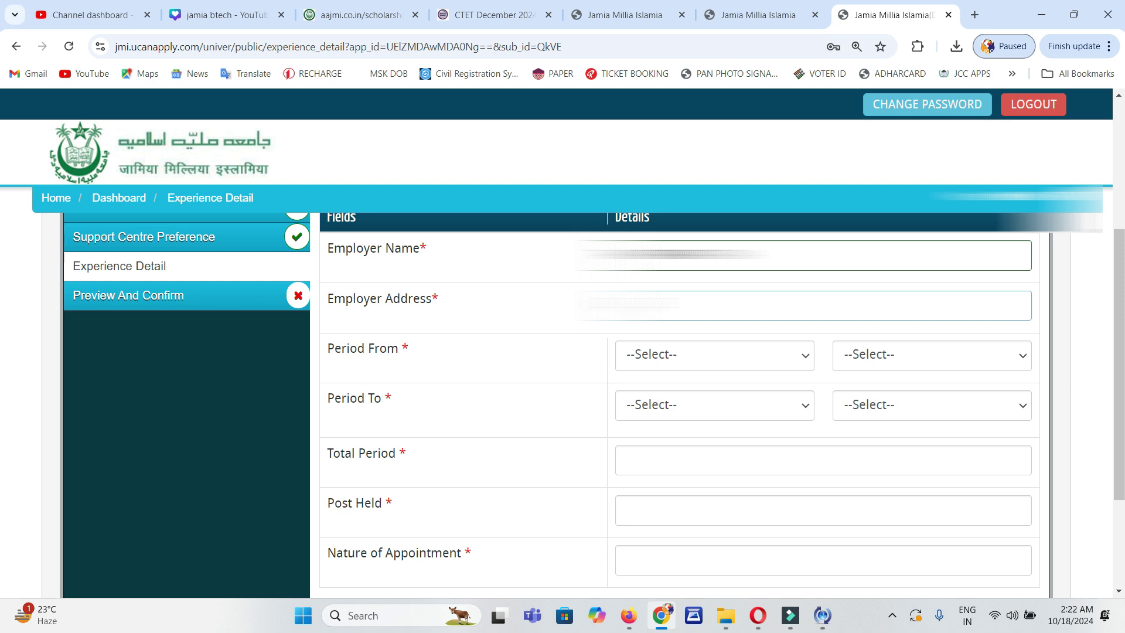
pyautogui.hotkey('ctrl', 'v')
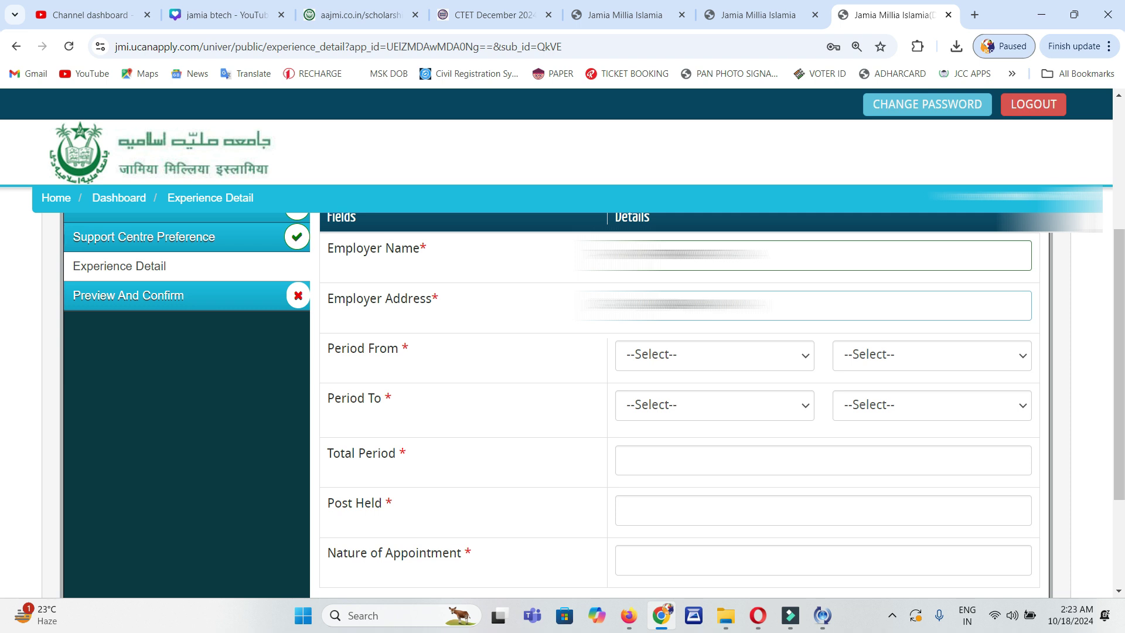
pyautogui.write('street')
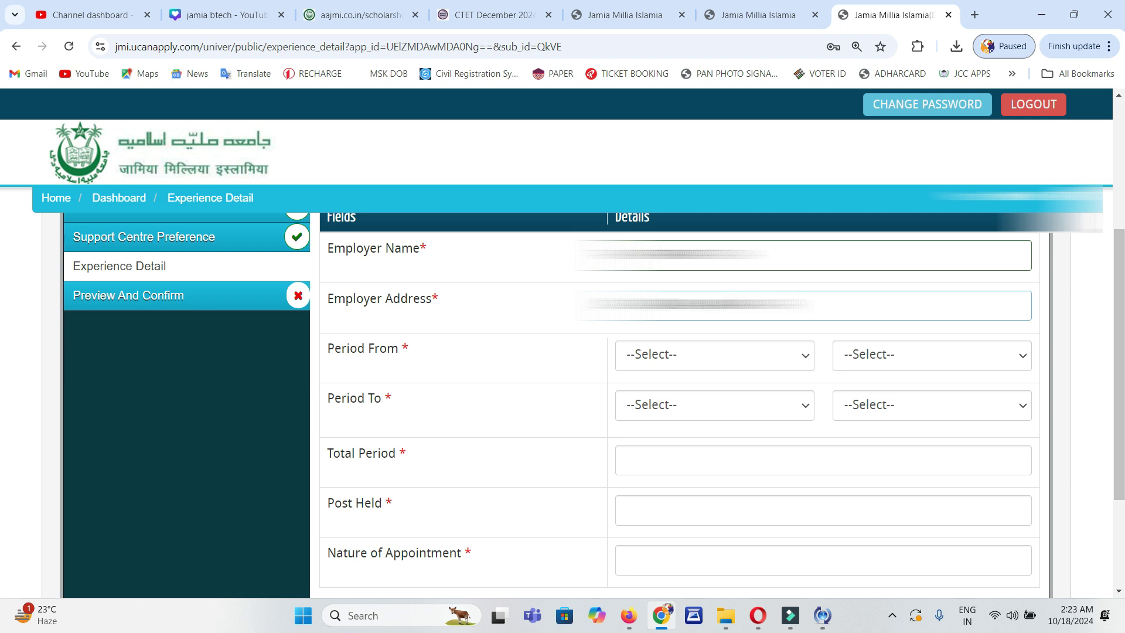
pyautogui.write(' road')
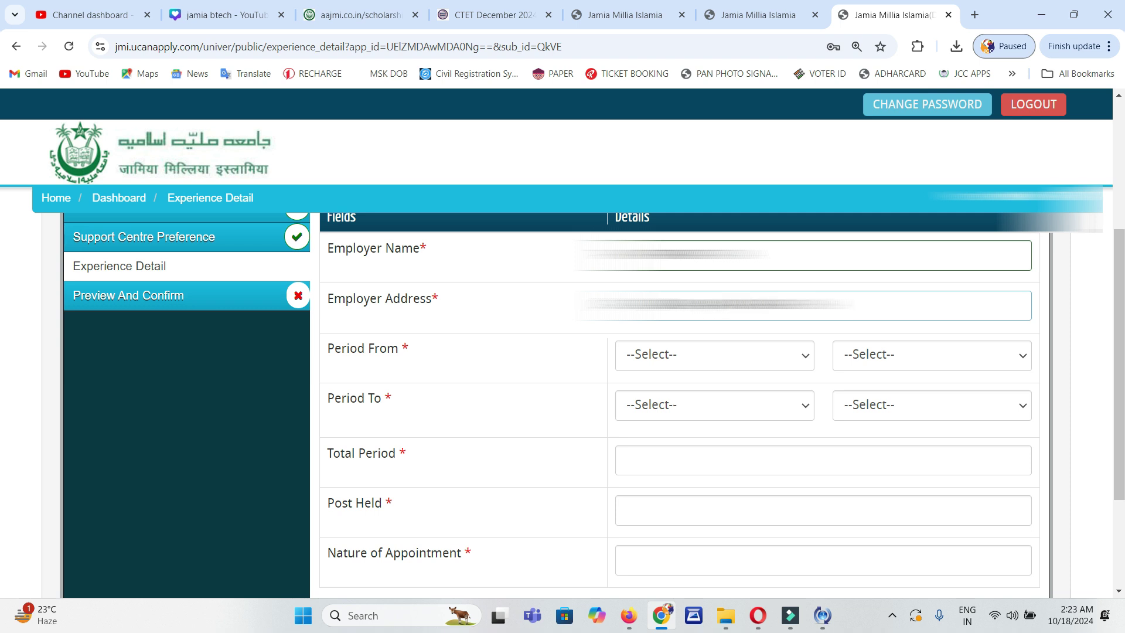
# Set the experience period from August 2023 to October 2024
pyautogui.click(655, 355)
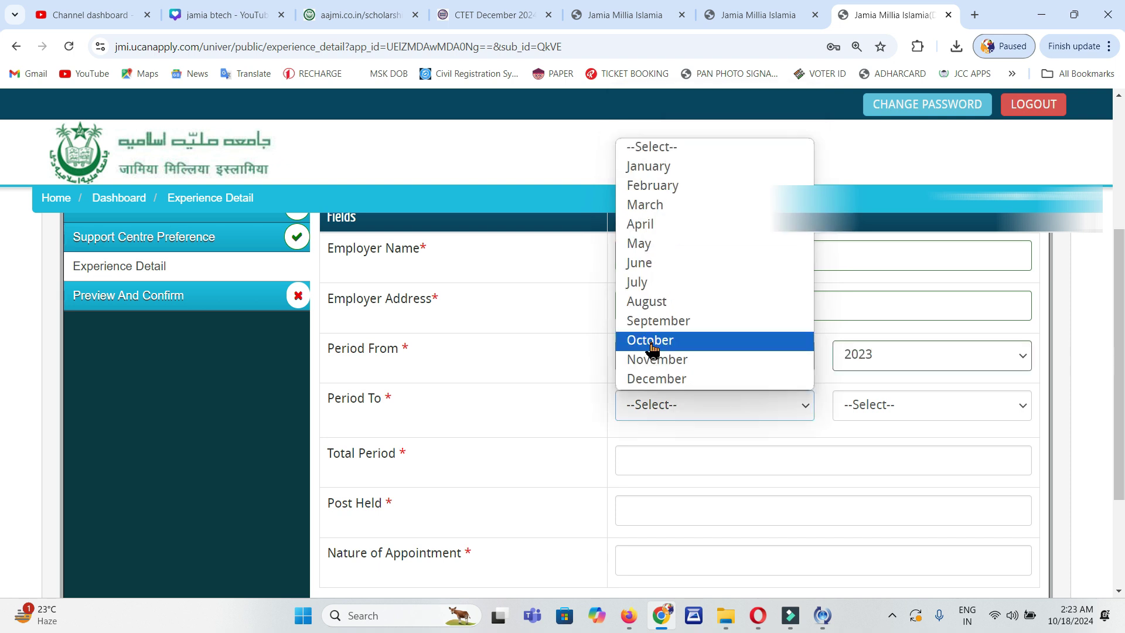
pyautogui.click(650, 337)
pyautogui.click(862, 417)
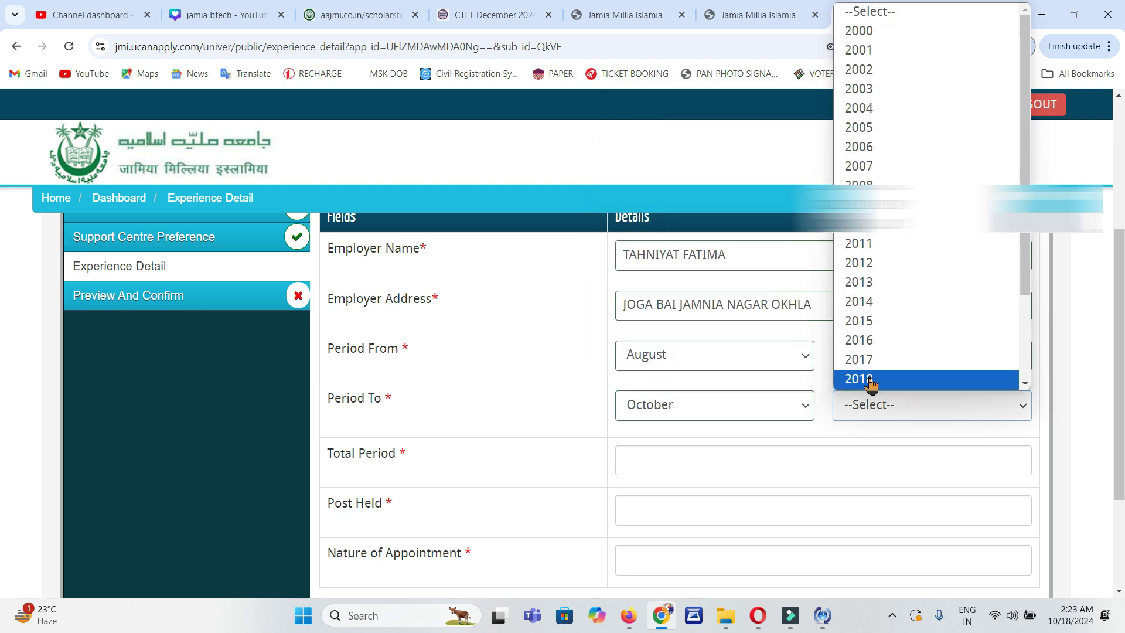
pyautogui.scroll(-2, 874, 380)
pyautogui.click(871, 378)
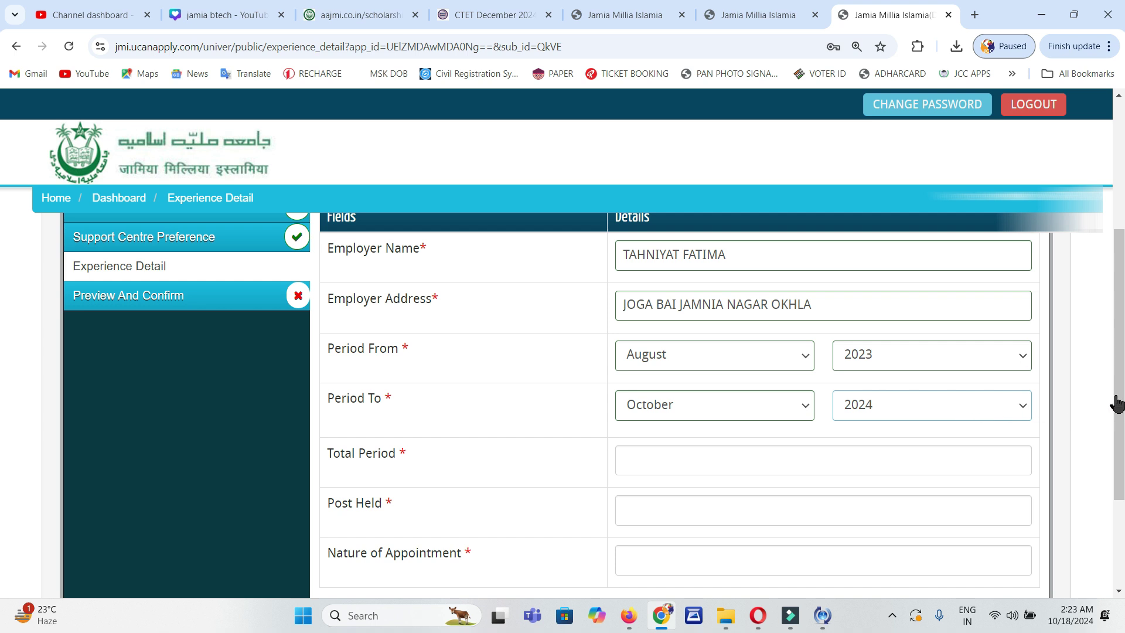
pyautogui.scroll(-1, 1116, 396)
# Save an experience entry with total period 5, post PRIMARY, appointment TEACHING & NON TEACHING
pyautogui.click(698, 394)
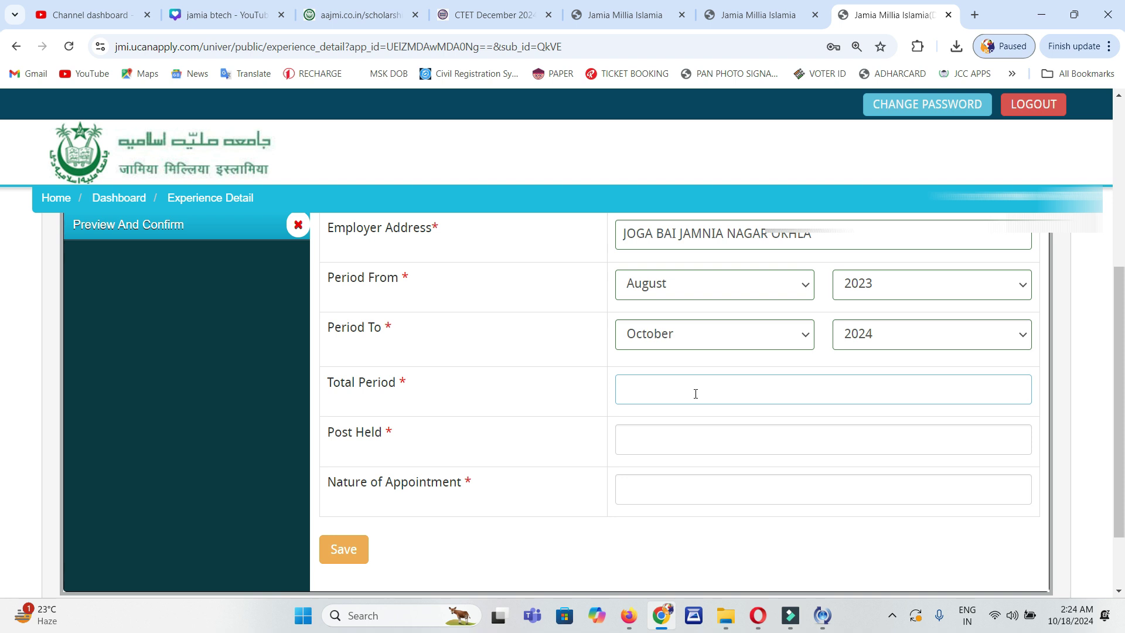
pyautogui.write('4')
pyautogui.press('BackSpace')
pyautogui.write('5')
pyautogui.click(630, 452)
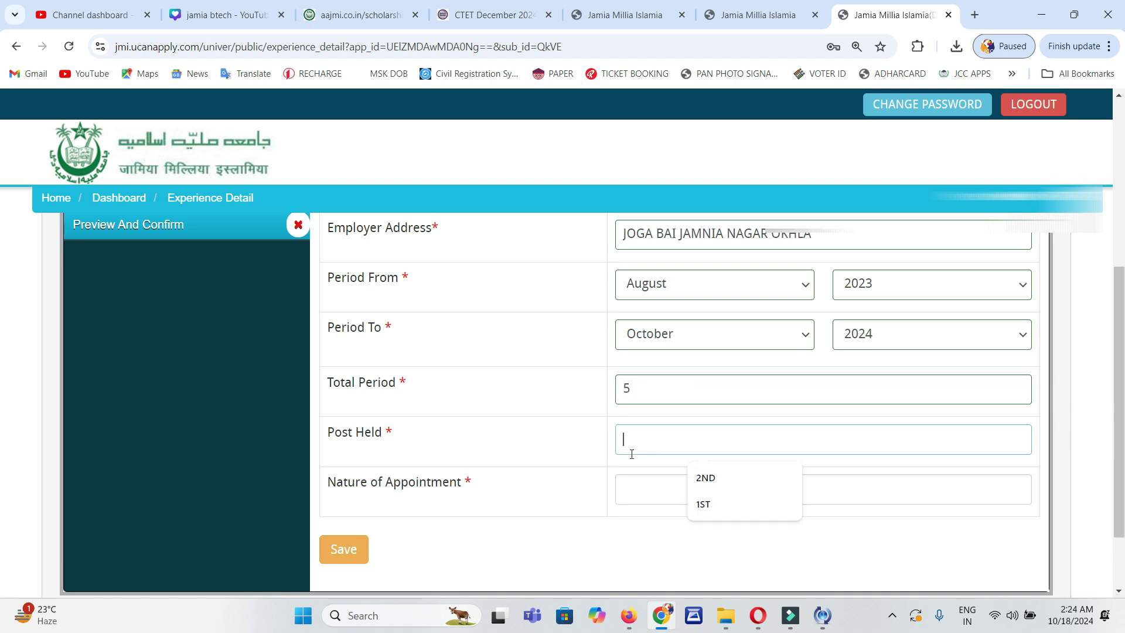
pyautogui.write('PRI')
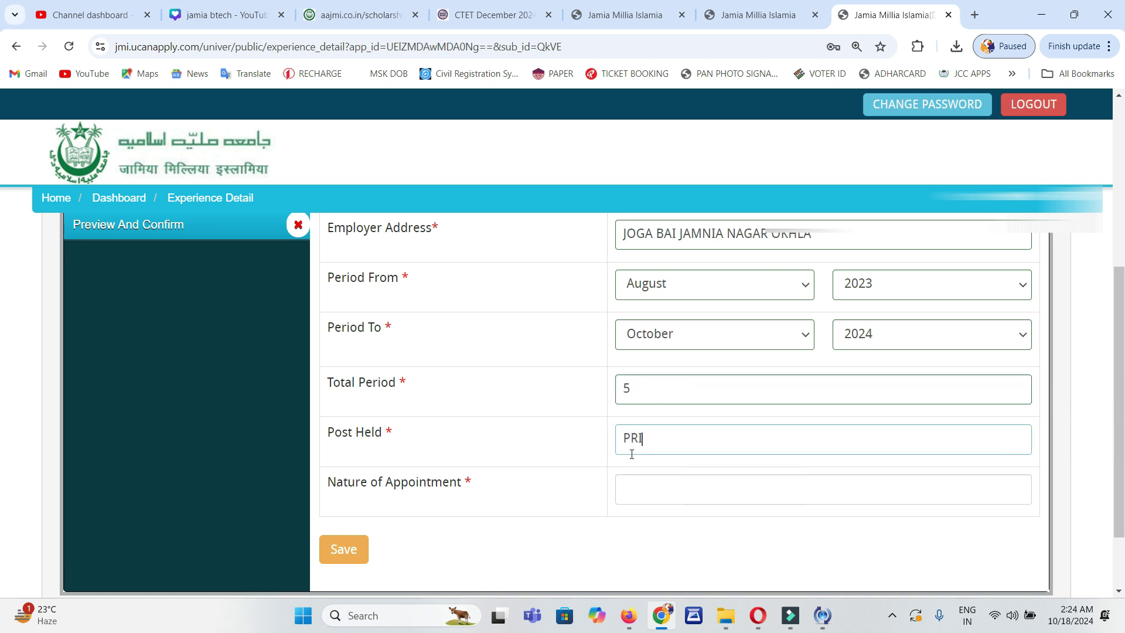
pyautogui.write('MARY')
pyautogui.click(626, 491)
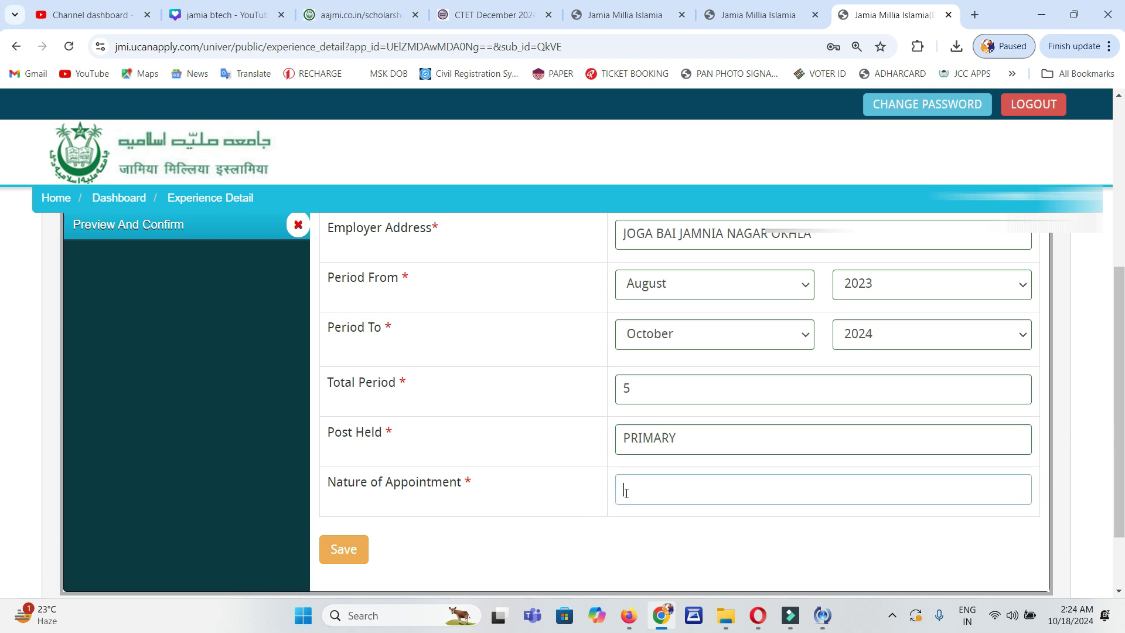
pyautogui.write('TEACHING')
pyautogui.write('& NON TEACHING')
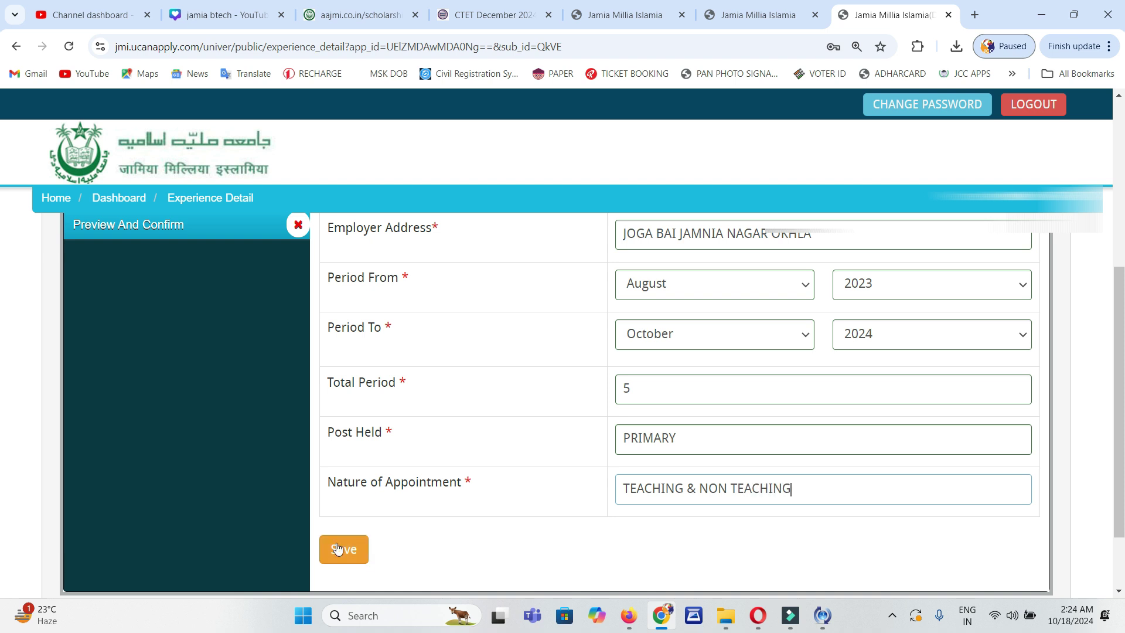
pyautogui.click(344, 552)
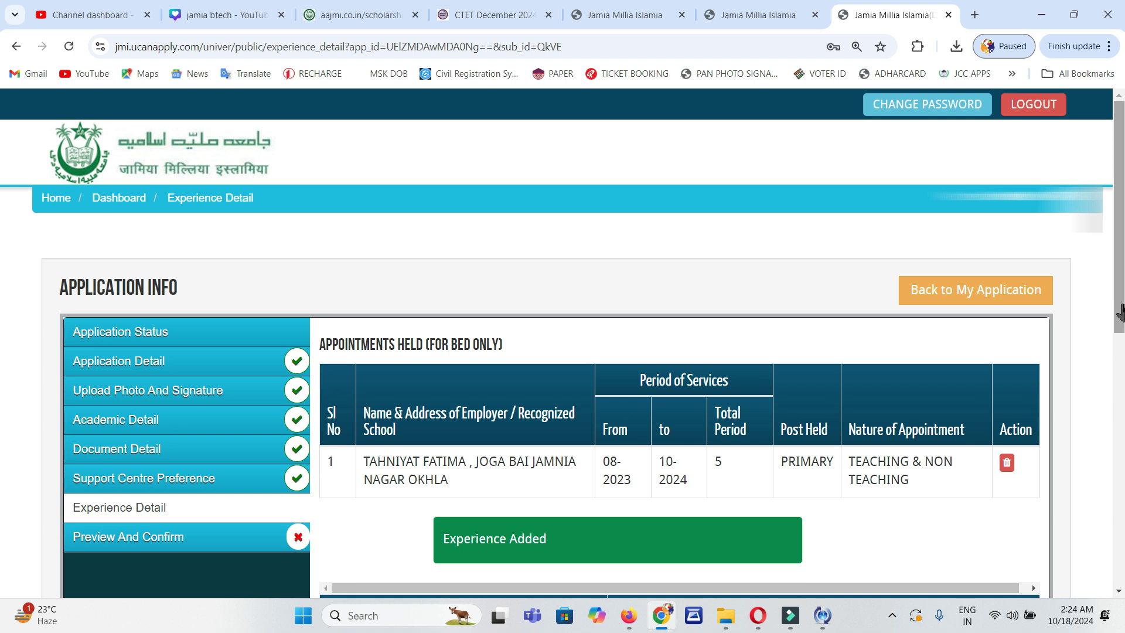
pyautogui.scroll(-2, 1118, 365)
pyautogui.moveTo(1119, 349); pyautogui.dragTo(1120, 543)
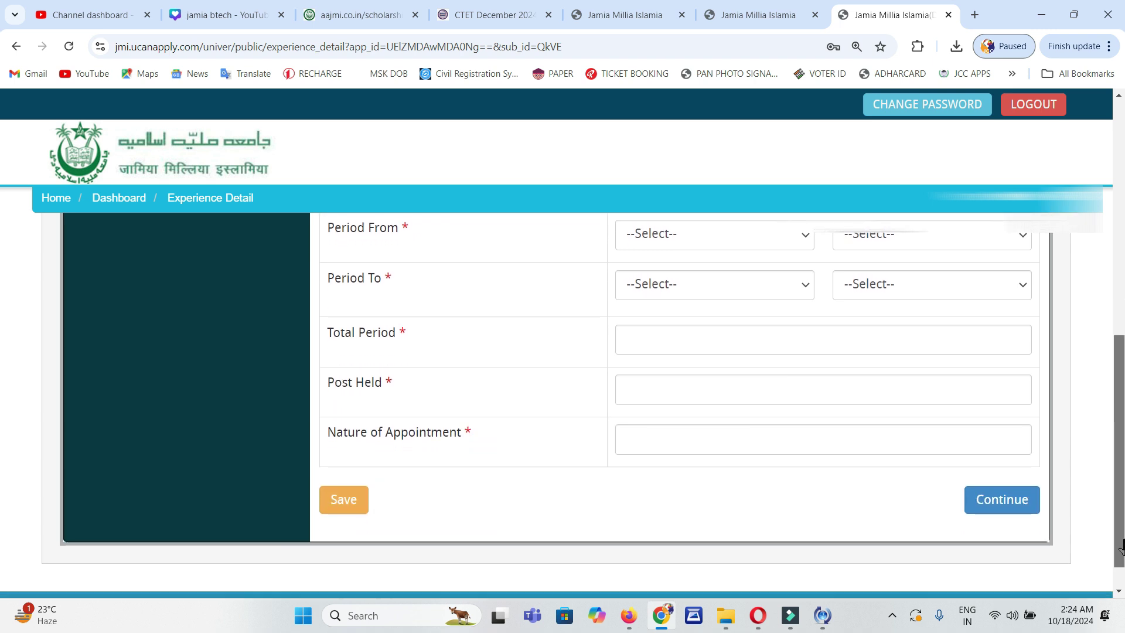
# Review the application preview, tick the confirmation box and Confirm & Submit
pyautogui.click(997, 507)
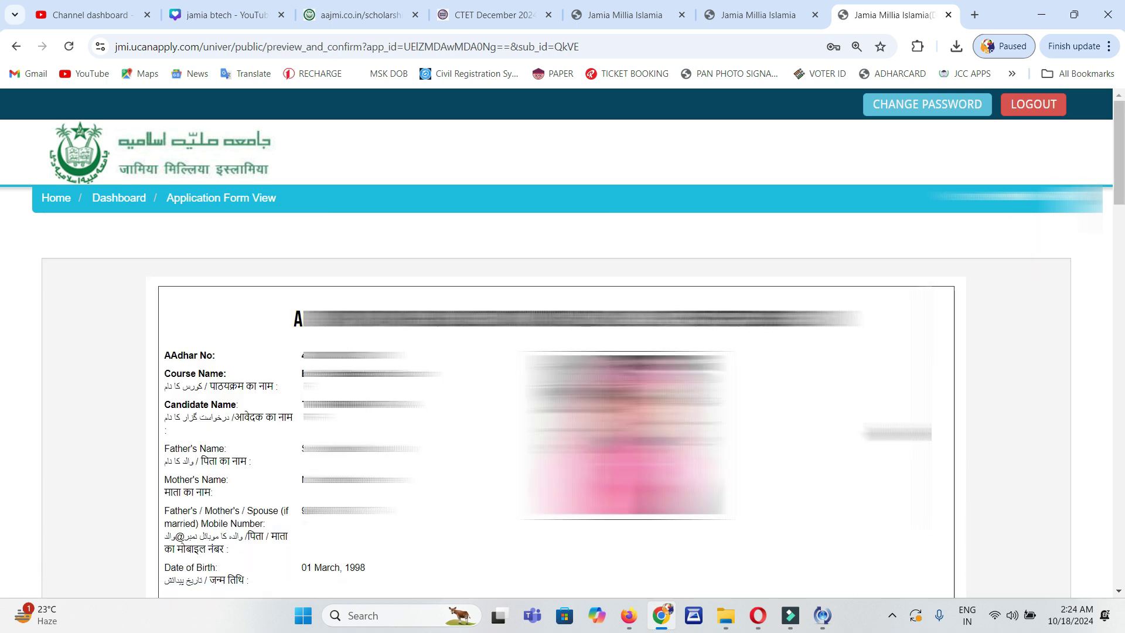
pyautogui.moveTo(1119, 188); pyautogui.dragTo(1087, 397)
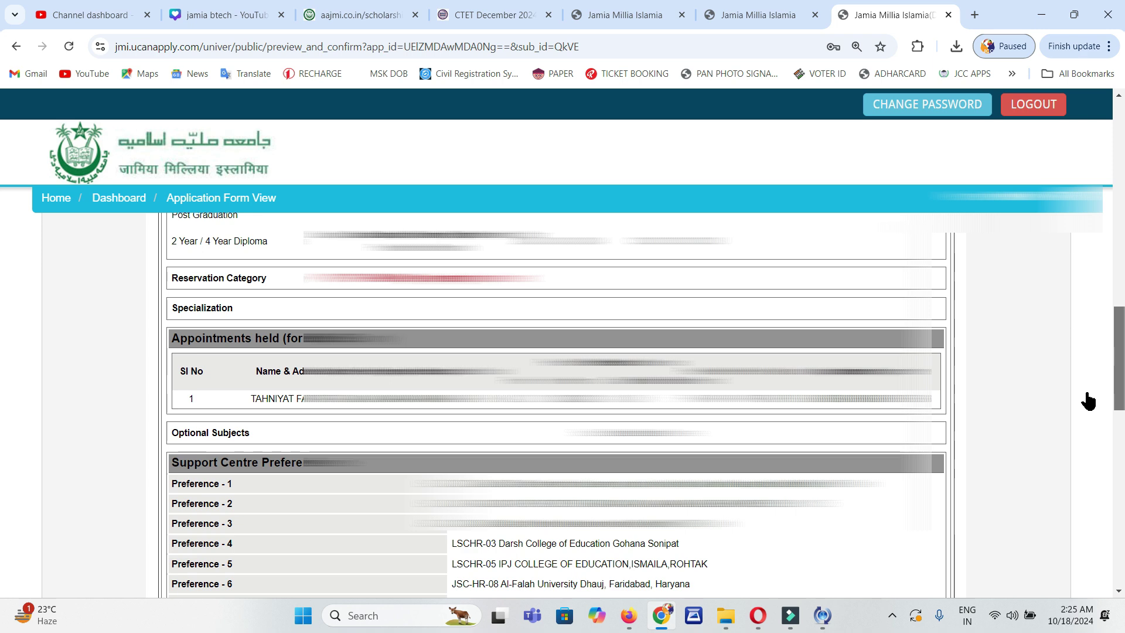
pyautogui.moveTo(1087, 401); pyautogui.dragTo(283, 258)
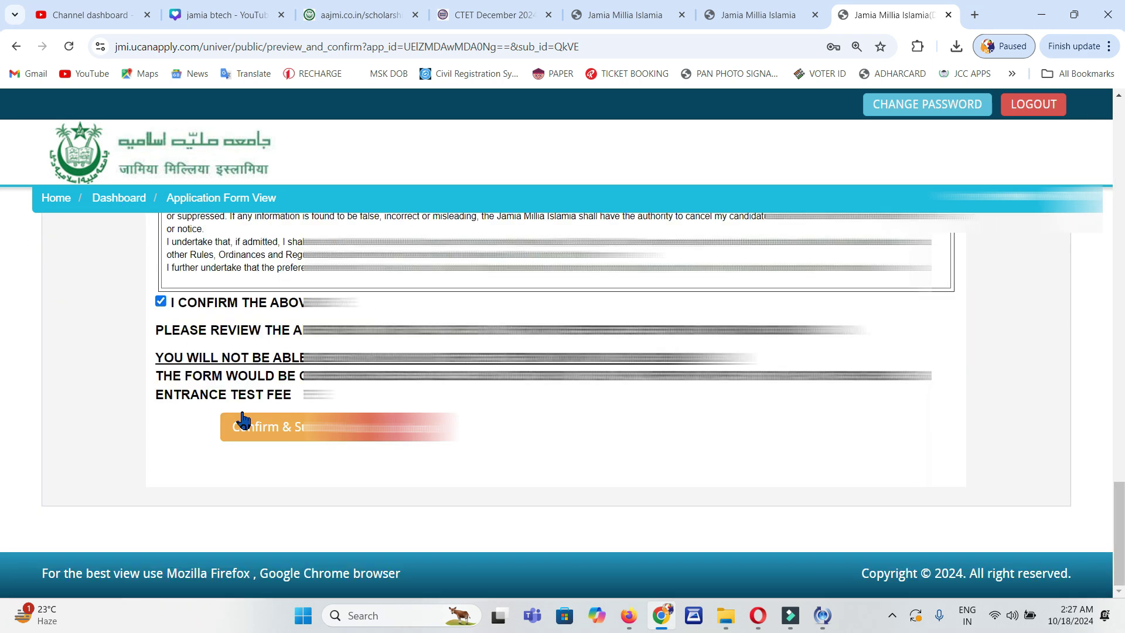
pyautogui.click(249, 437)
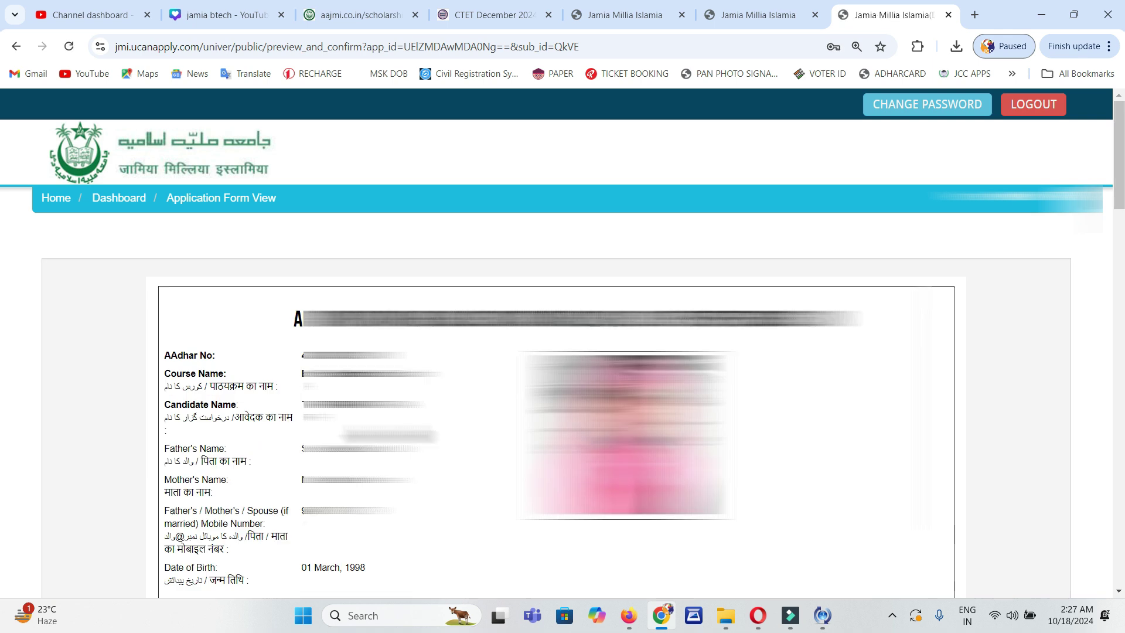
# Proceed from the submitted form to the fee payment page
pyautogui.scroll(-15, 562, 404)
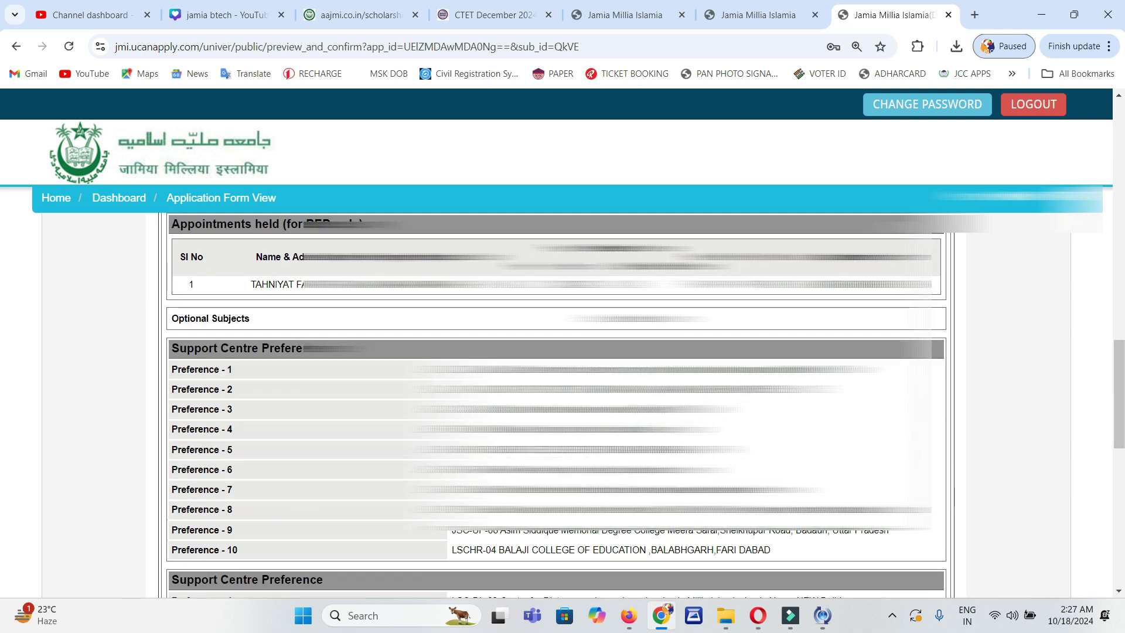
pyautogui.scroll(-6, 1120, 451)
pyautogui.scroll(20, 1120, 451)
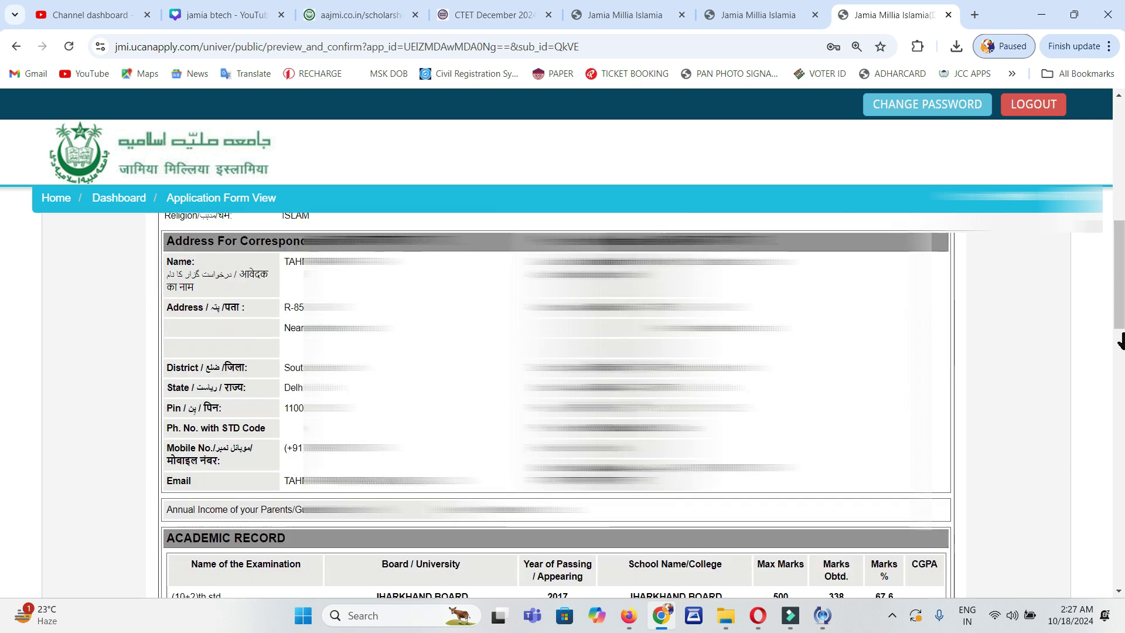
pyautogui.moveTo(1120, 341); pyautogui.dragTo(1120, 580)
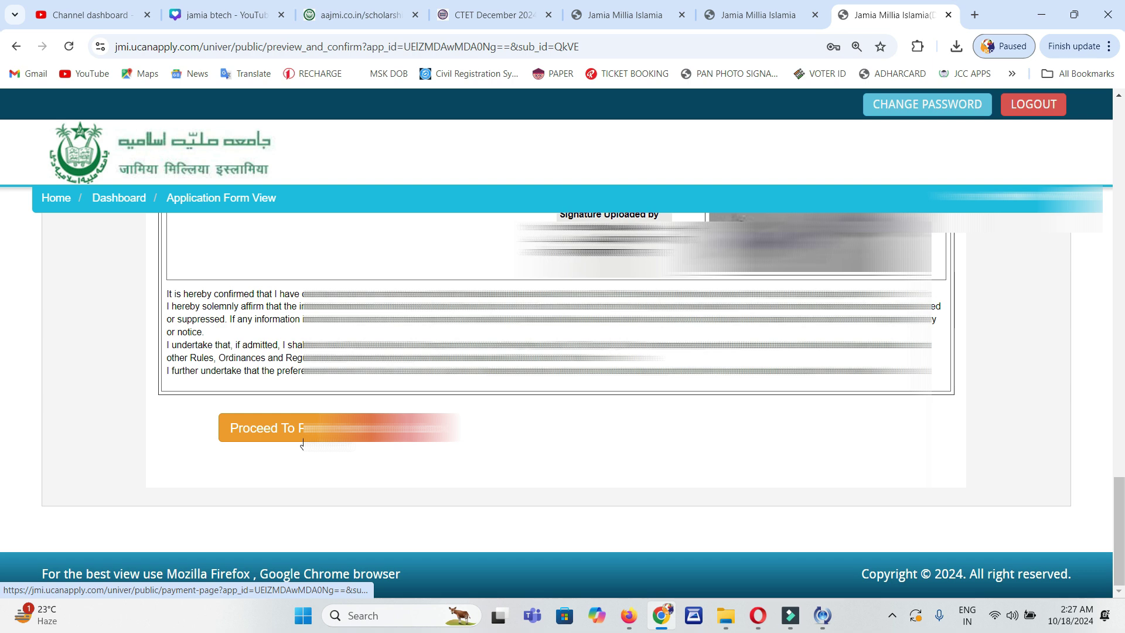
pyautogui.click(302, 433)
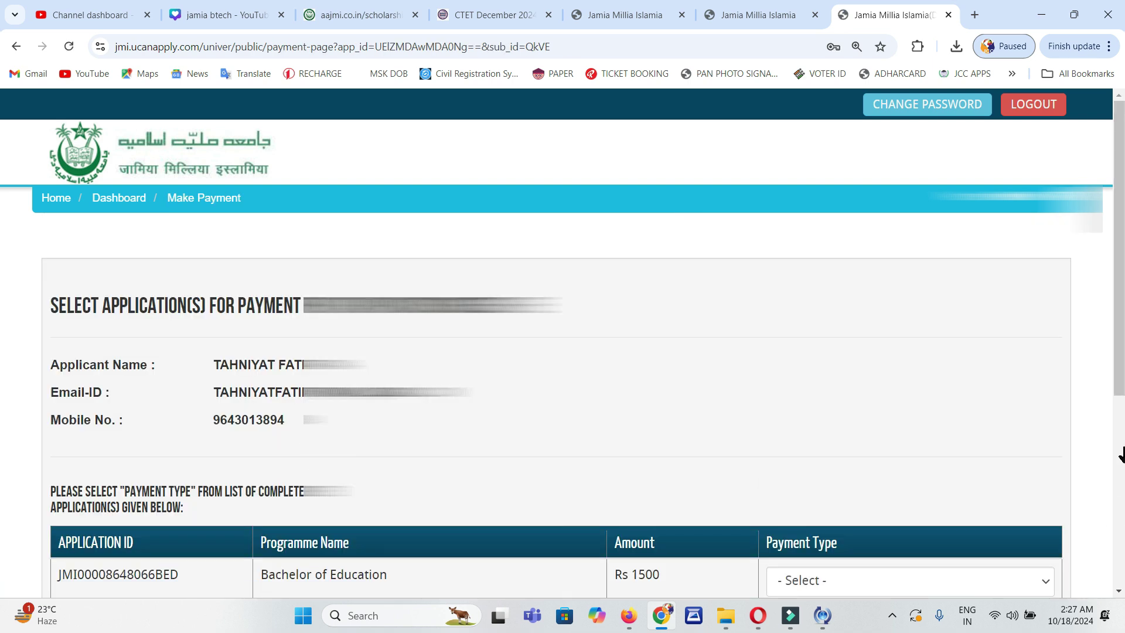
# Choose ONLINE payment type with UPI and proceed to pay the Rs.1500 fee
pyautogui.moveTo(1118, 399); pyautogui.dragTo(1119, 509)
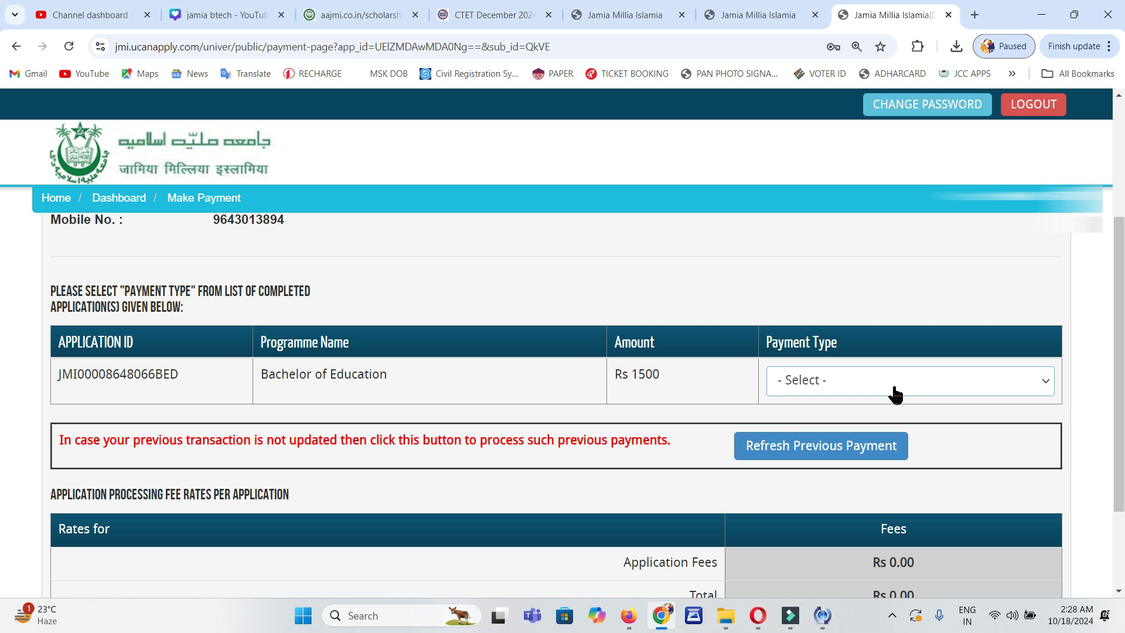
pyautogui.click(853, 377)
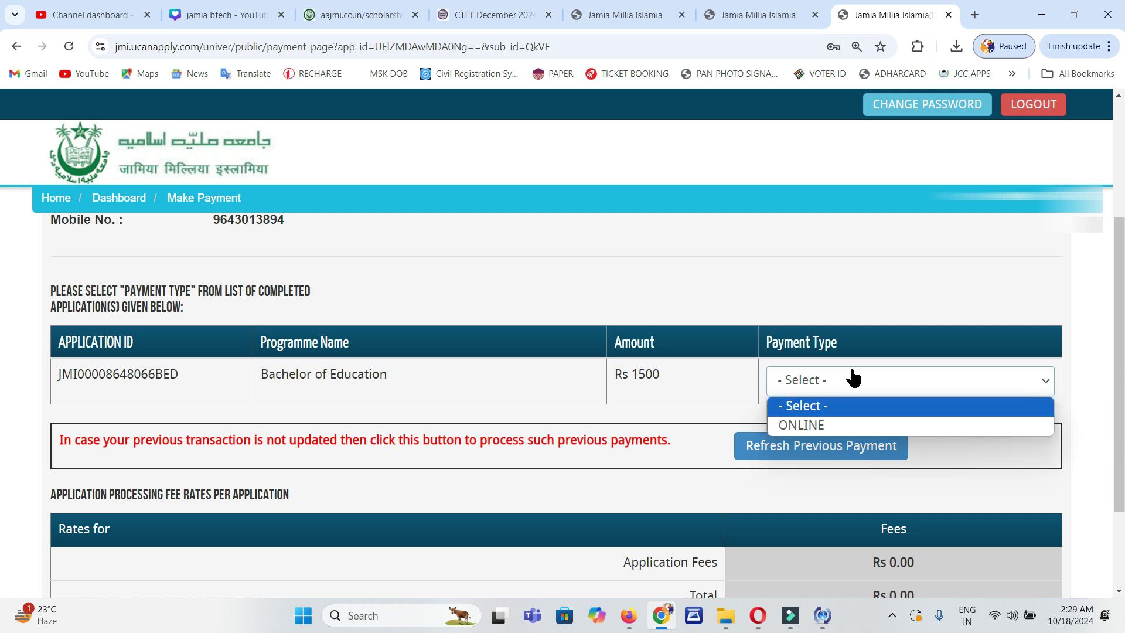
pyautogui.click(827, 427)
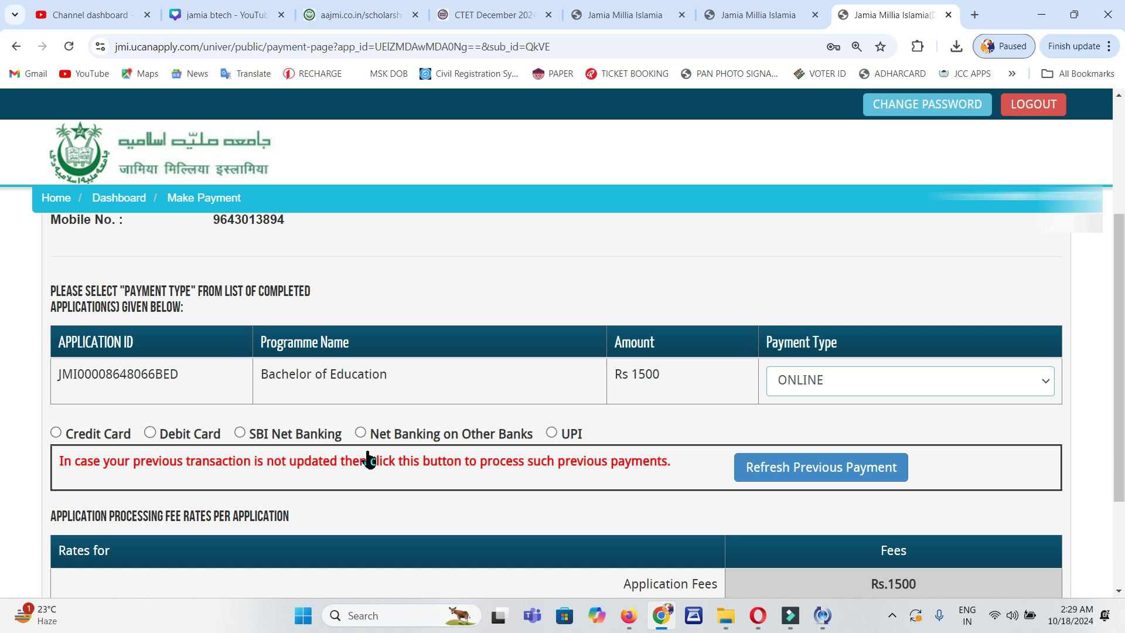
pyautogui.click(551, 433)
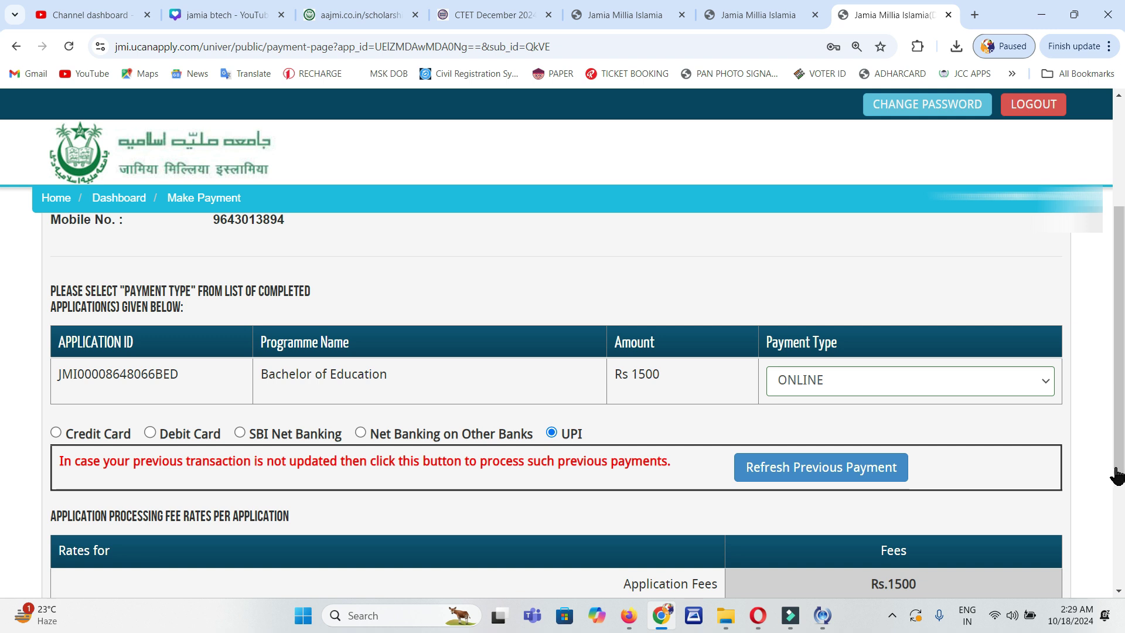
pyautogui.tripleClick(1112, 495)
pyautogui.moveTo(1117, 452); pyautogui.dragTo(1119, 553)
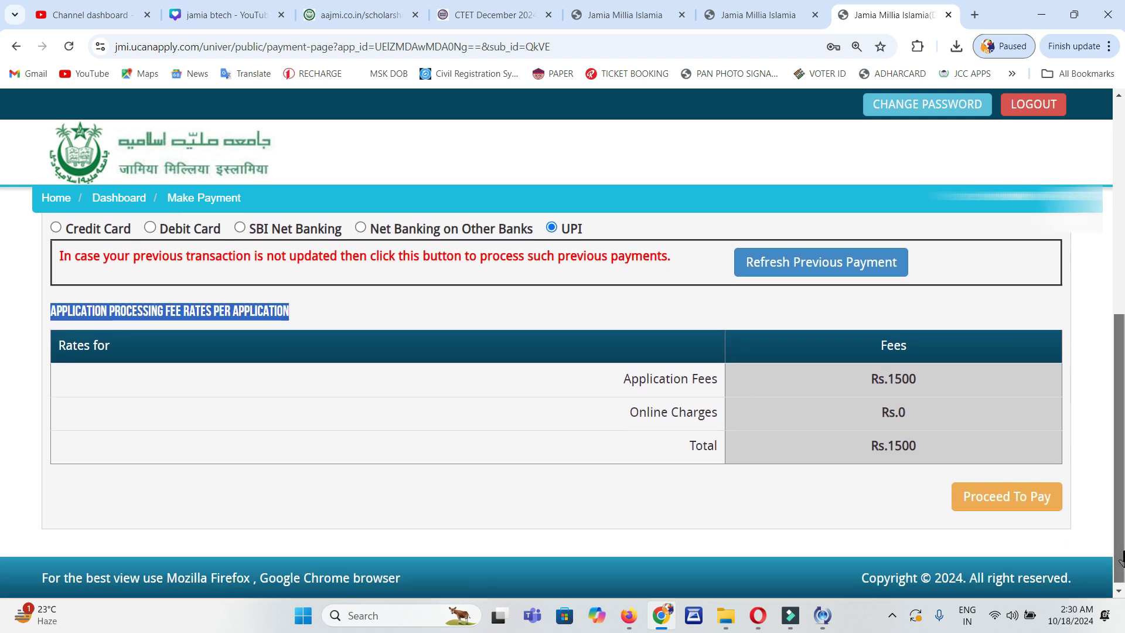
pyautogui.click(1025, 503)
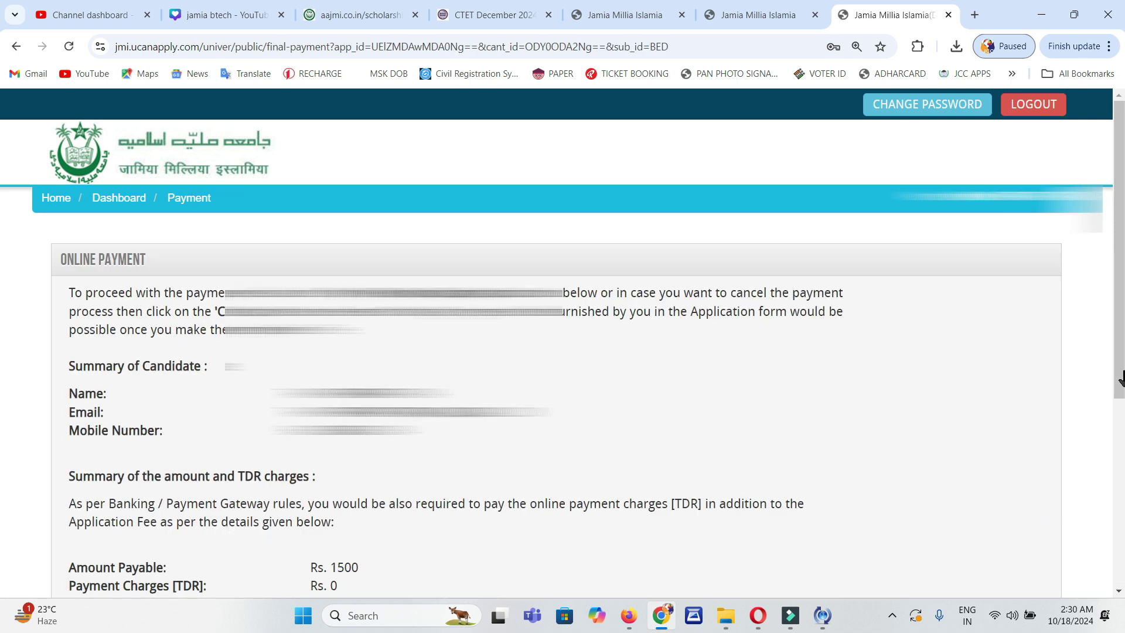
# Pay the Rs.1500 fee now, selecting UPI in the Razorpay options
pyautogui.moveTo(1119, 347); pyautogui.dragTo(1120, 465)
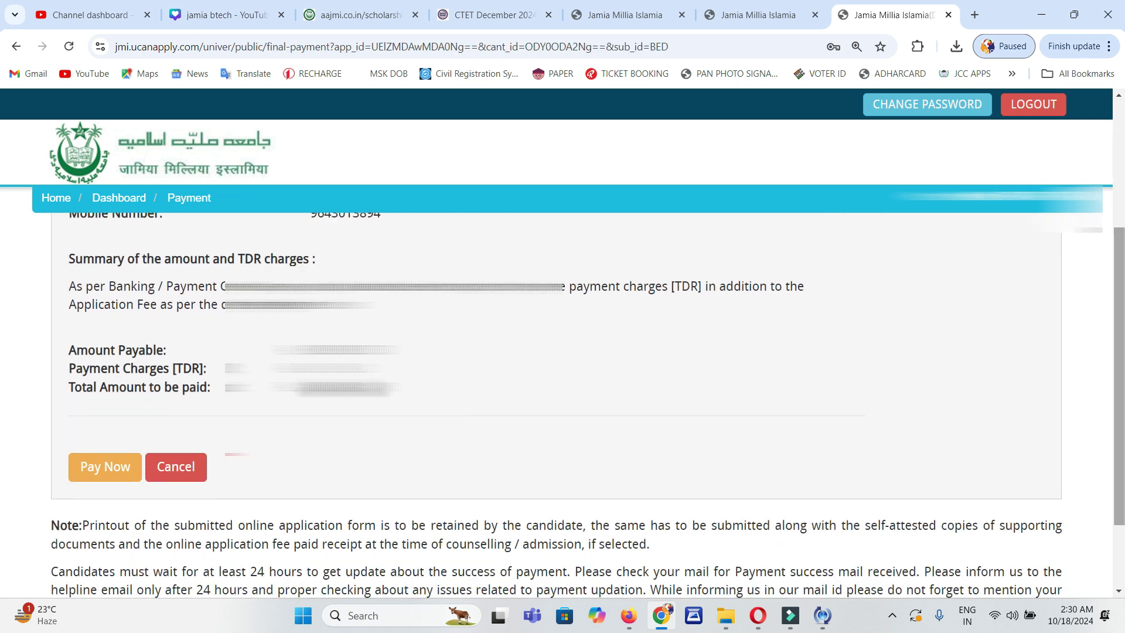
pyautogui.click(82, 472)
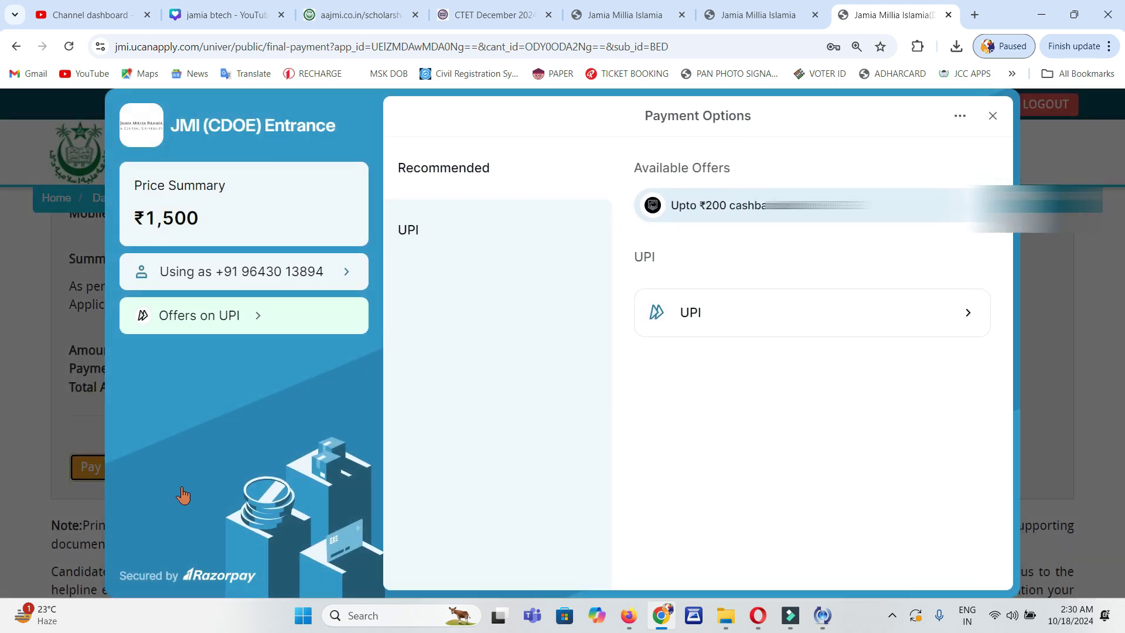
pyautogui.click(809, 324)
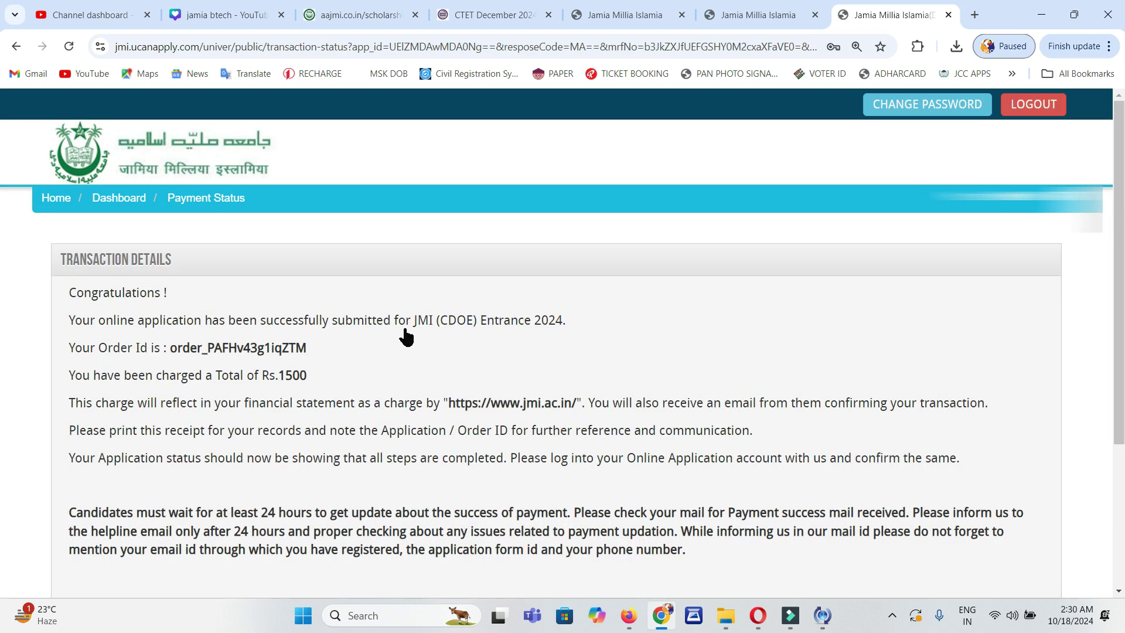
# Go back to My Application and view the fee-paid Bachelor of Education form
pyautogui.scroll(-4, 410, 357)
pyautogui.scroll(3, 446, 418)
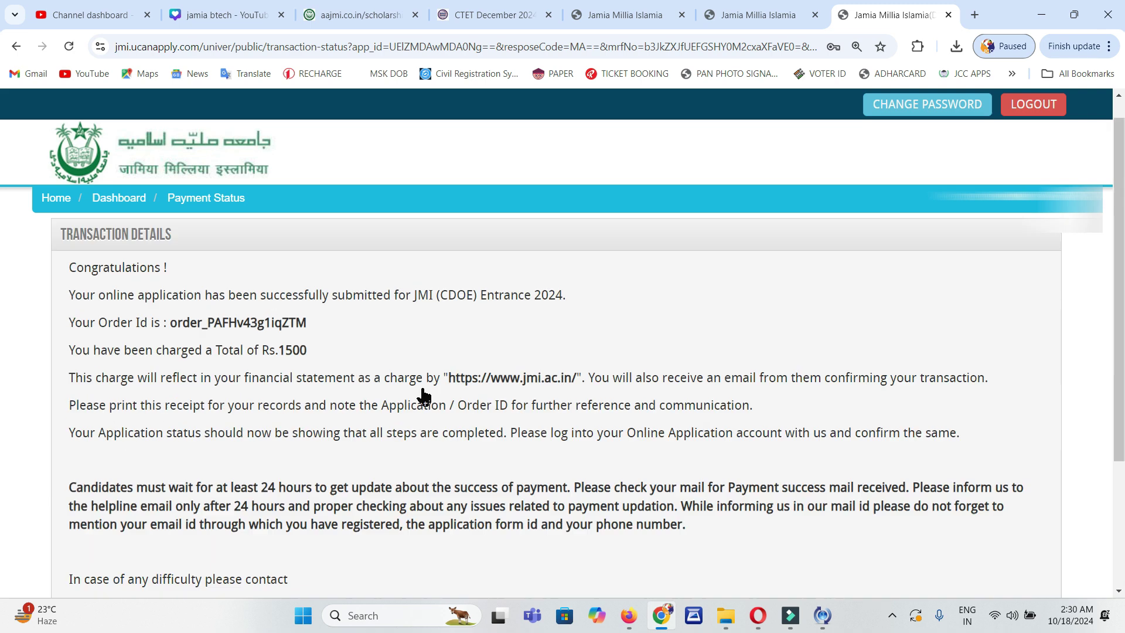
pyautogui.scroll(1, 423, 397)
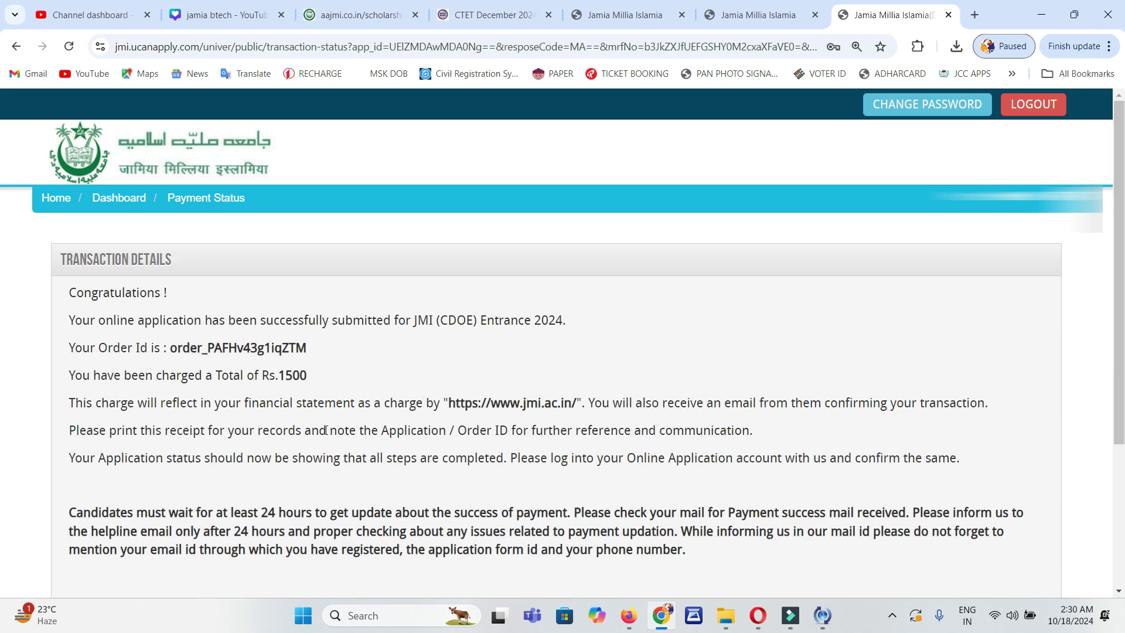
pyautogui.scroll(-4, 433, 451)
pyautogui.click(543, 474)
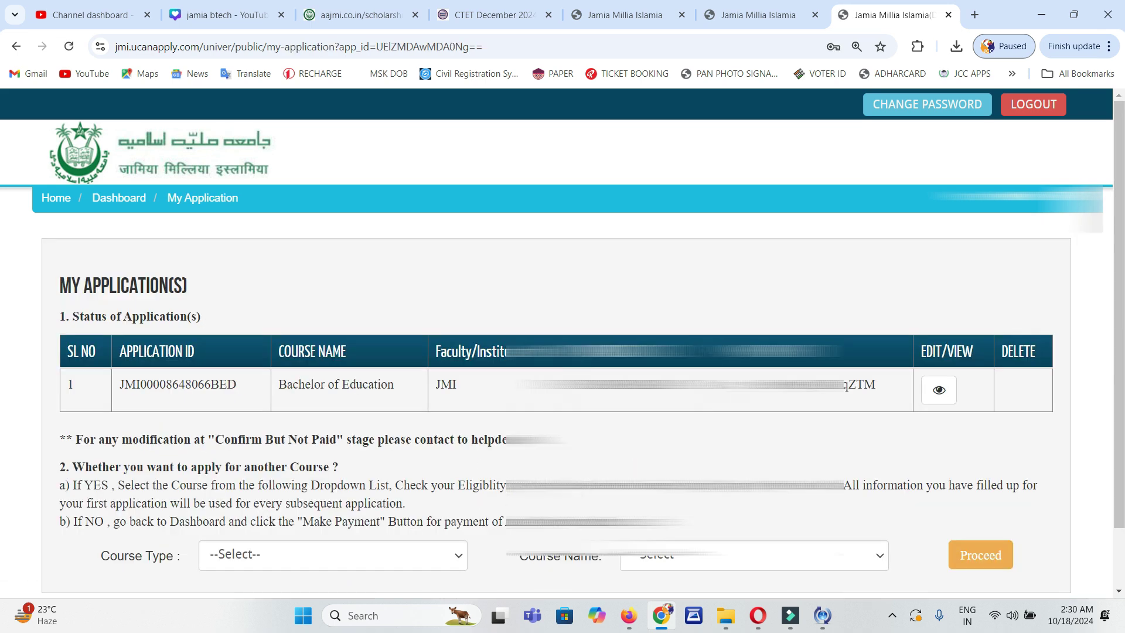
pyautogui.click(937, 390)
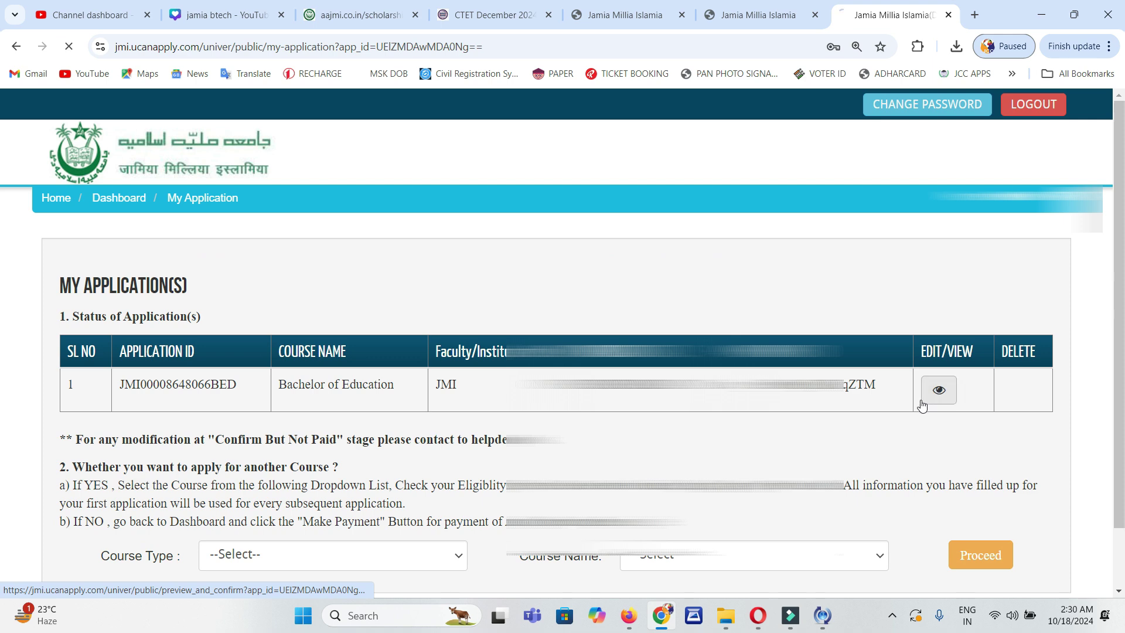
pyautogui.scroll(-8, 884, 429)
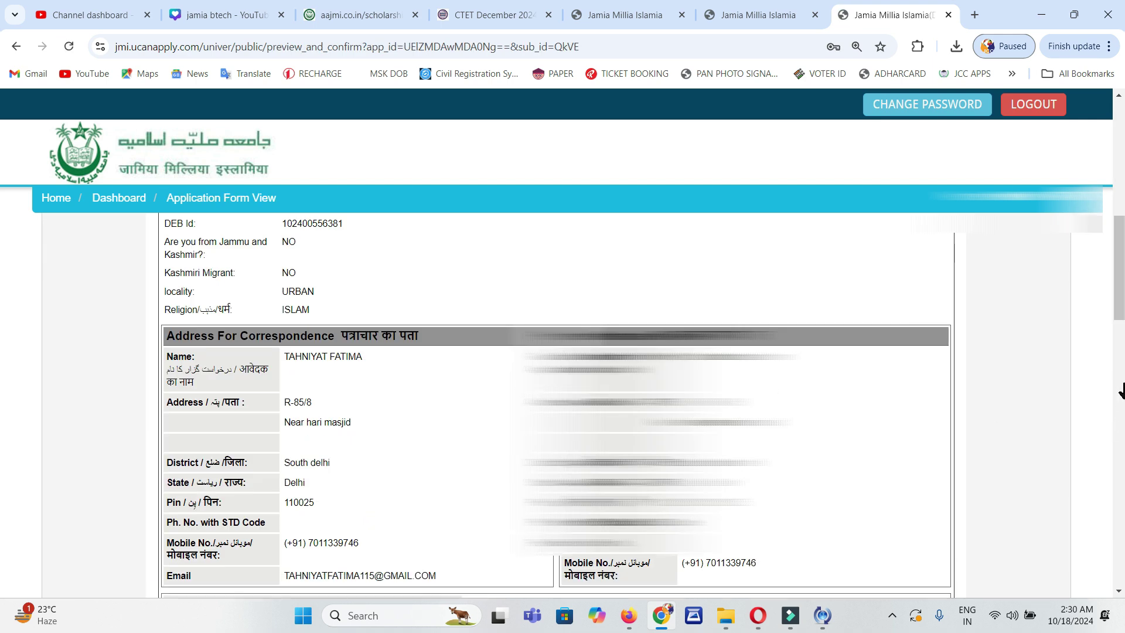
pyautogui.moveTo(1119, 311); pyautogui.dragTo(1119, 202)
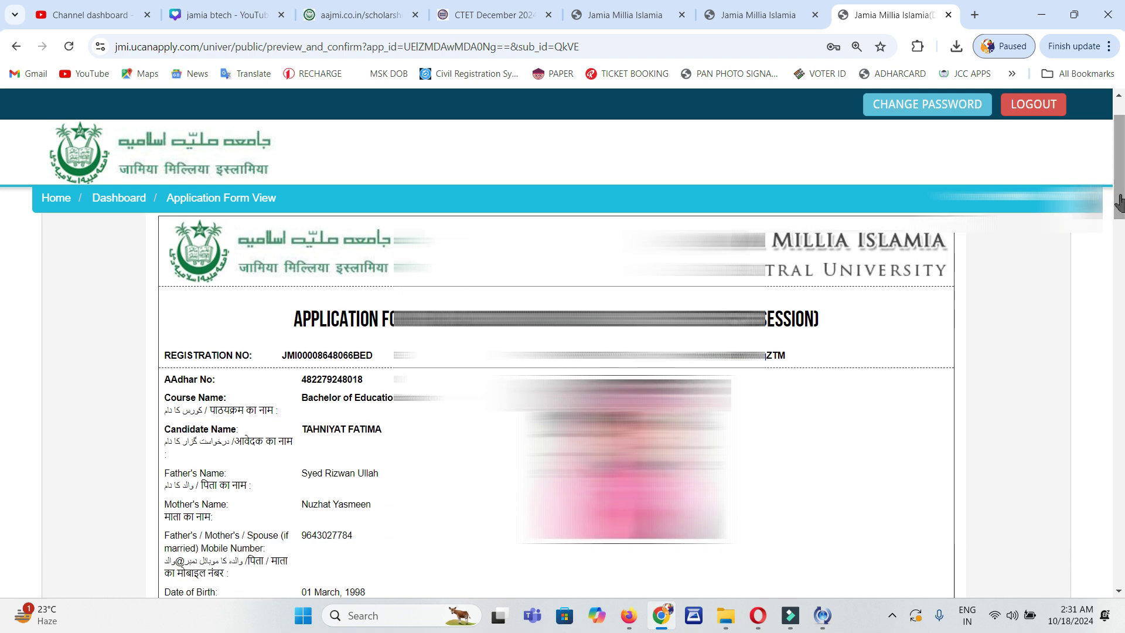